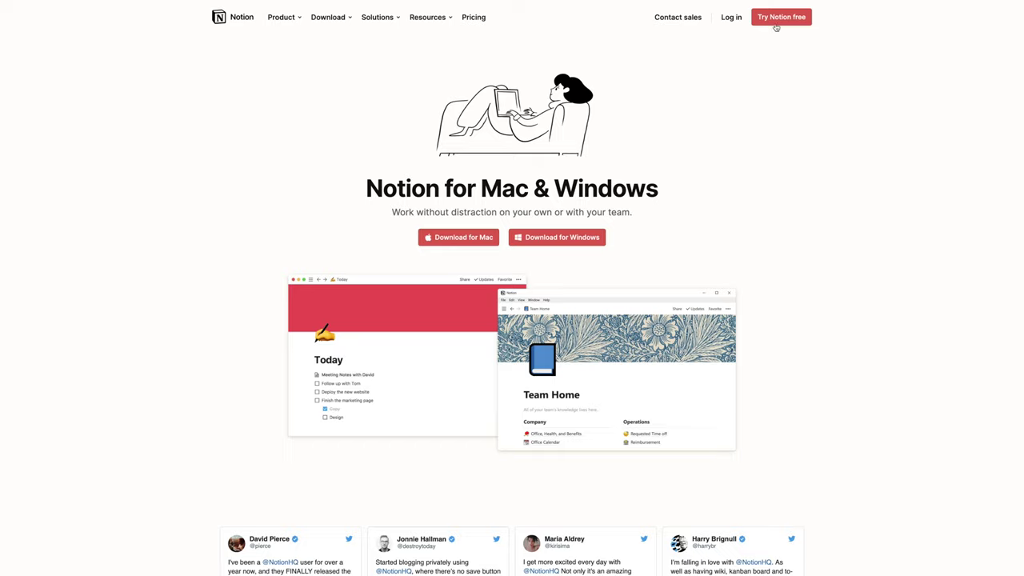
# Step: Browse the Camping and Ideas pages, then open the Speed Triple RS video as a full page
pyautogui.write('y')
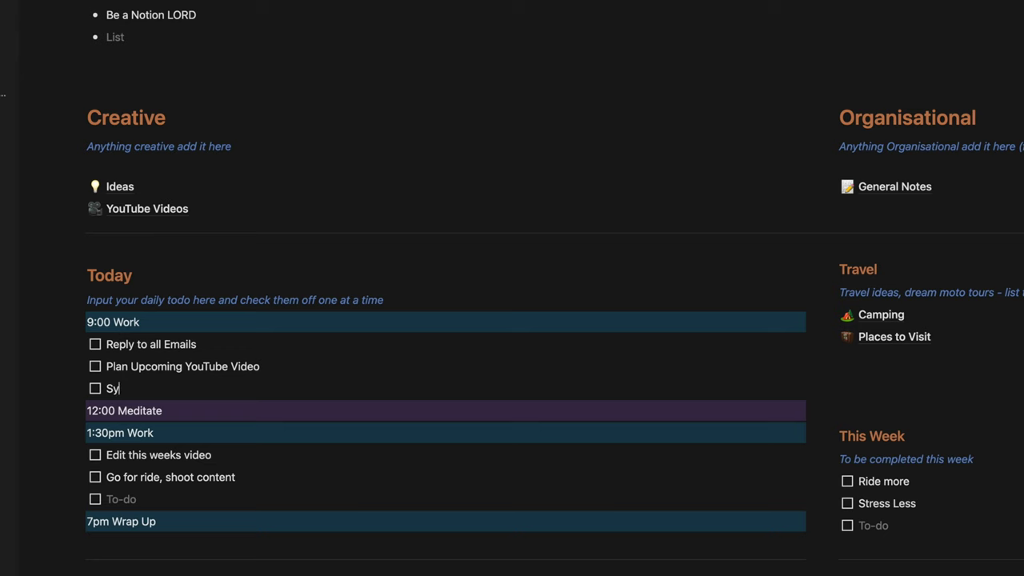
pyautogui.write("ncing Test - It's so fas")
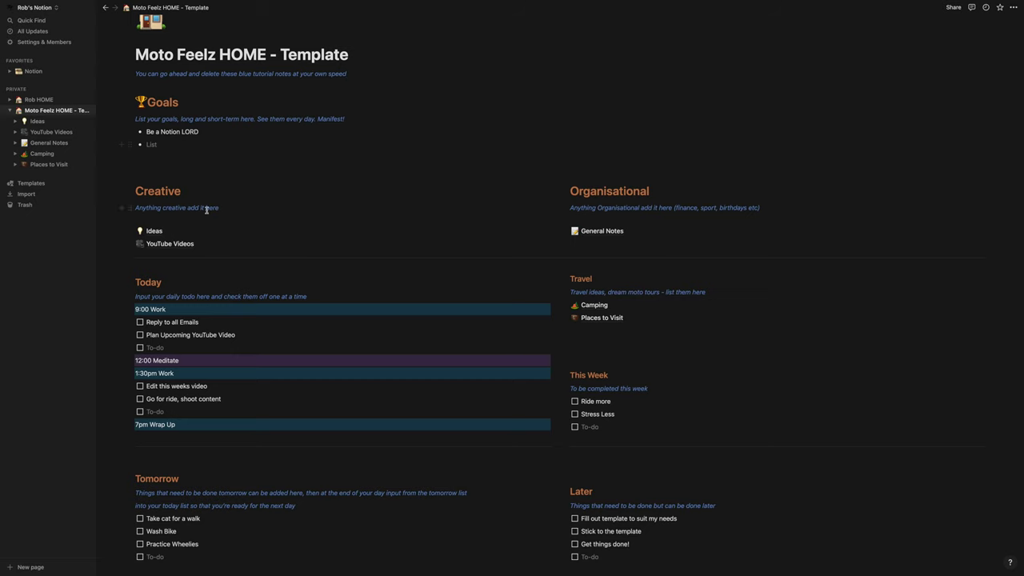
pyautogui.scroll(-2, 206, 213)
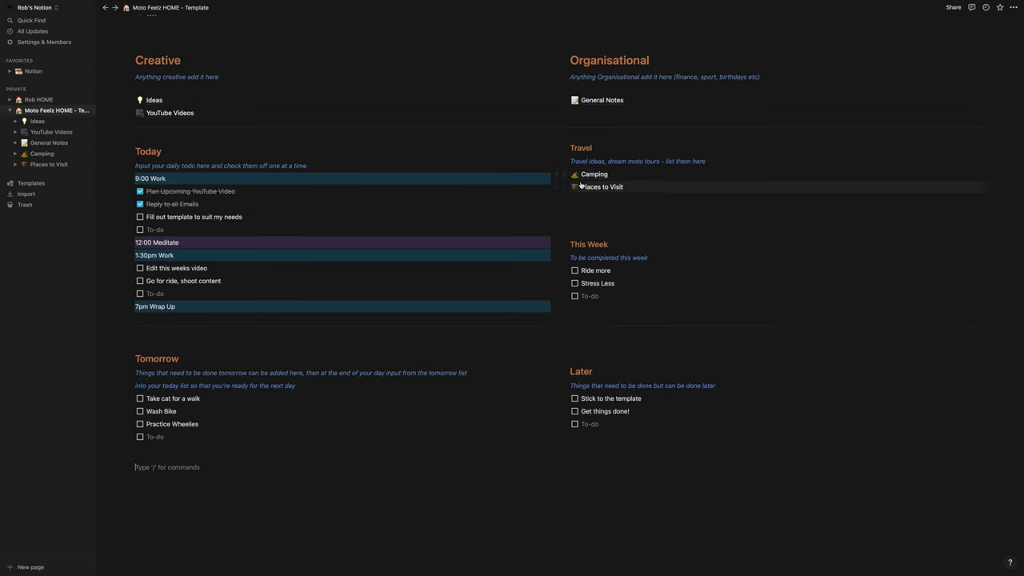
pyautogui.click(591, 173)
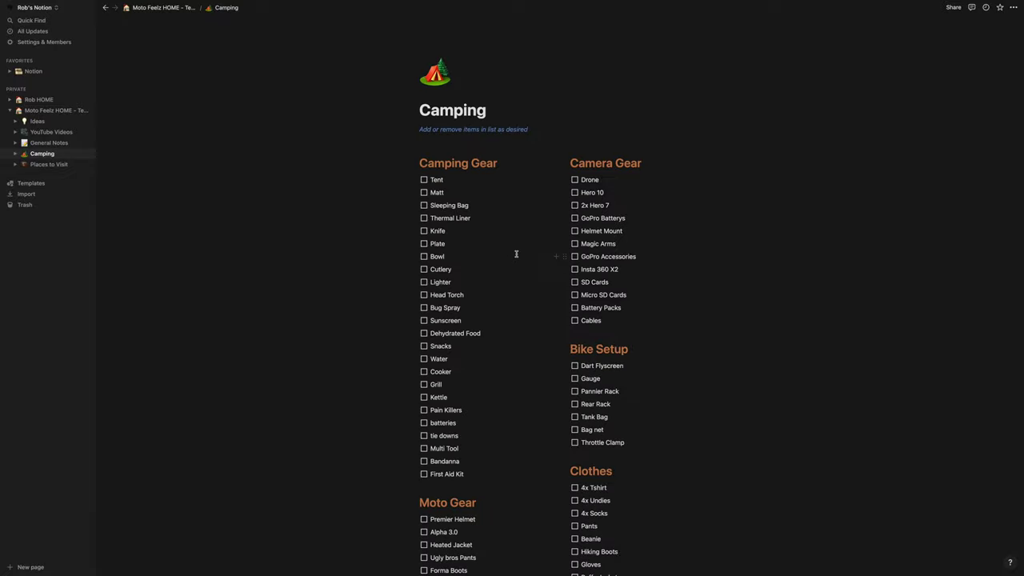
pyautogui.scroll(-1, 517, 254)
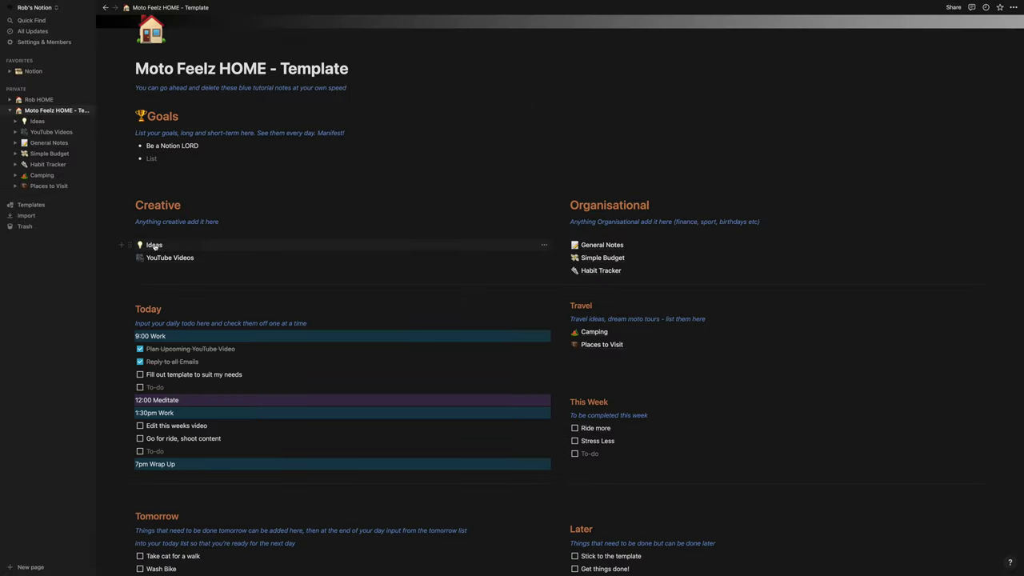
pyautogui.click(154, 245)
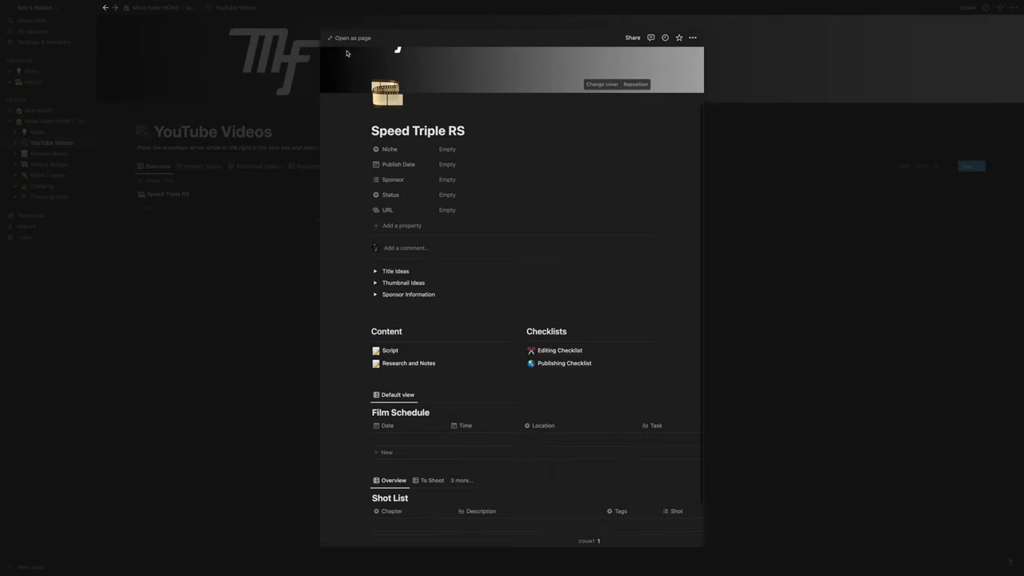
pyautogui.click(328, 38)
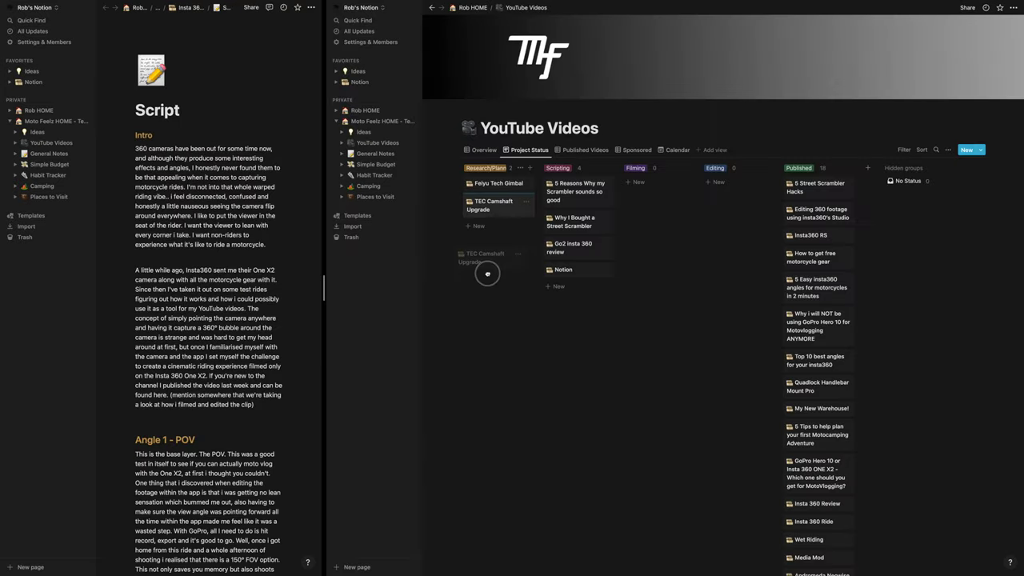
# Step: Move the TEC Camshaft Upgrade card into Scripting and give the Vlogging handheld paragraph an orange background
pyautogui.moveTo(480, 272); pyautogui.dragTo(573, 290)
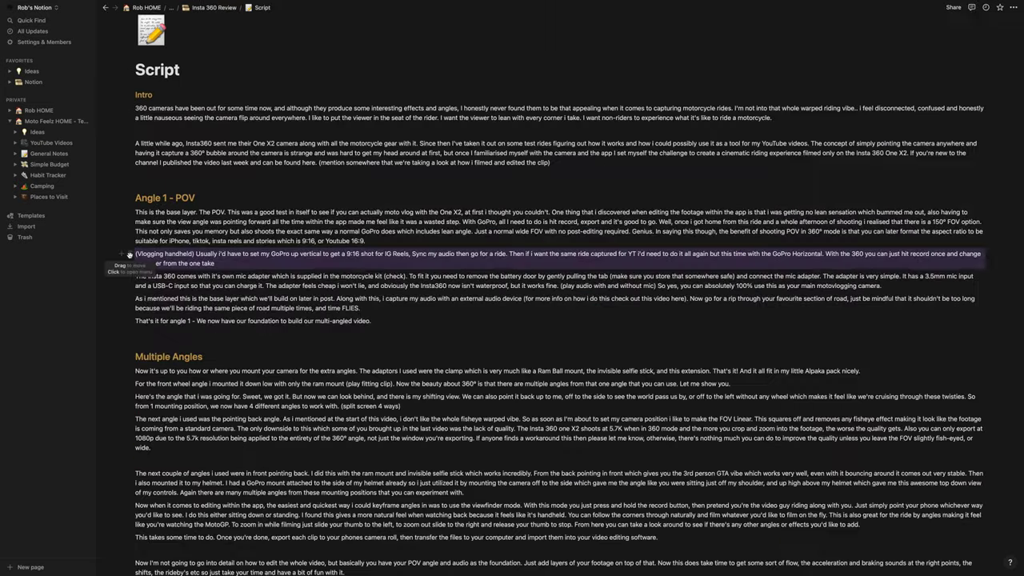
pyautogui.click(131, 257)
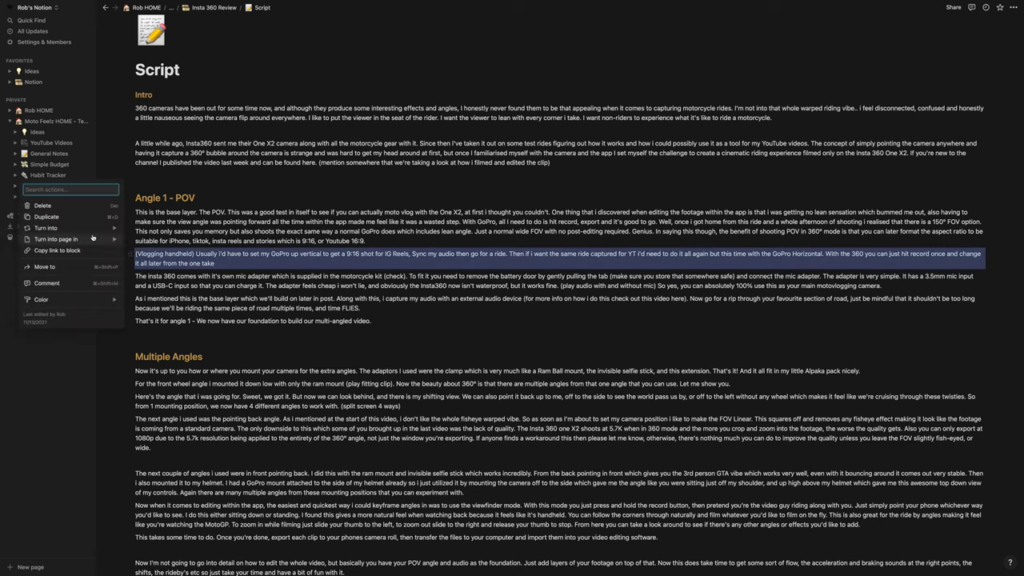
pyautogui.moveTo(48, 299)
pyautogui.click(168, 352)
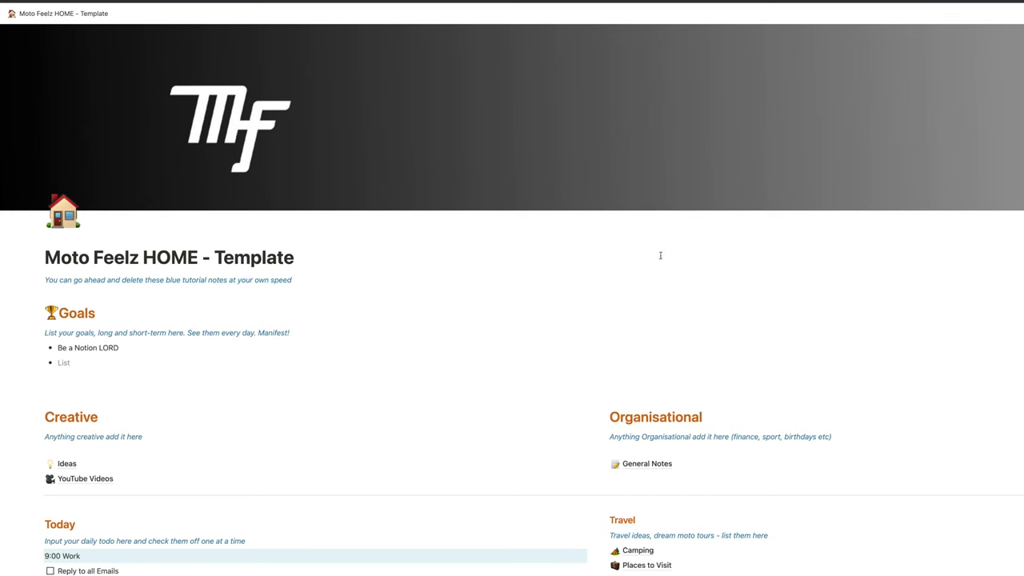
# Step: Duplicate the shared Moto Feelz HOME - Template page into the private workspace
pyautogui.scroll(-4, 462, 373)
pyautogui.scroll(4, 461, 373)
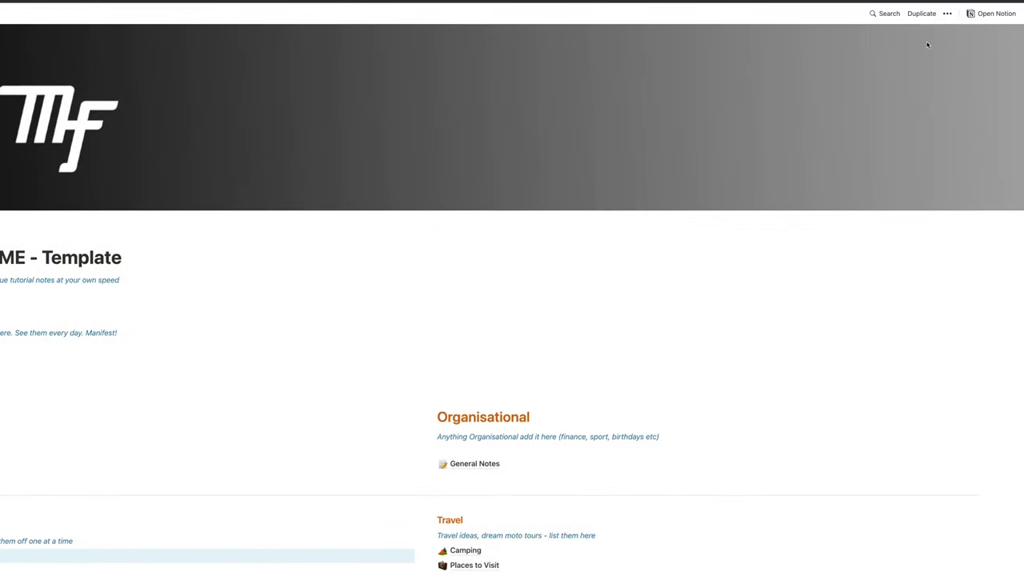
pyautogui.click(922, 14)
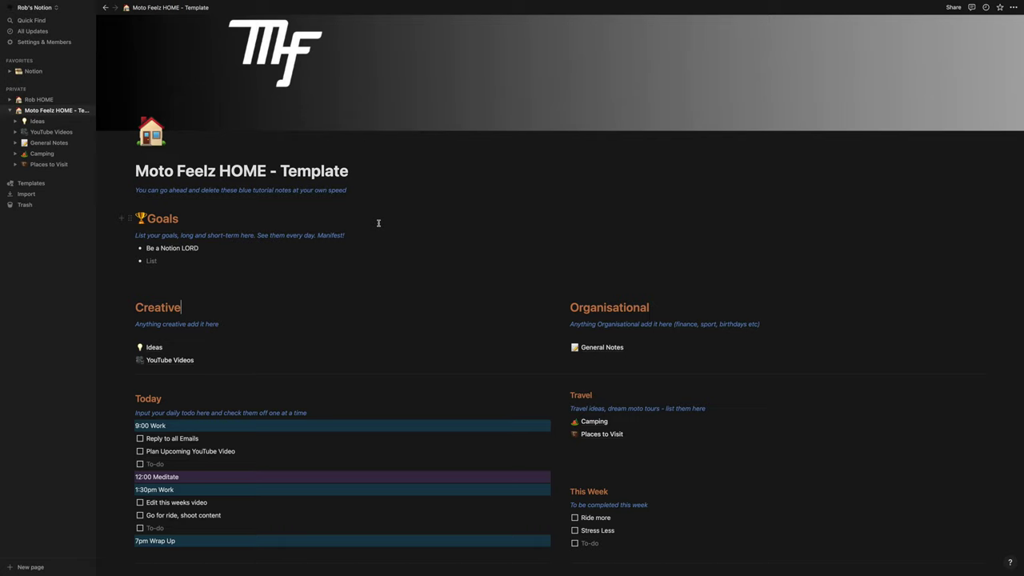
pyautogui.scroll(2, 371, 221)
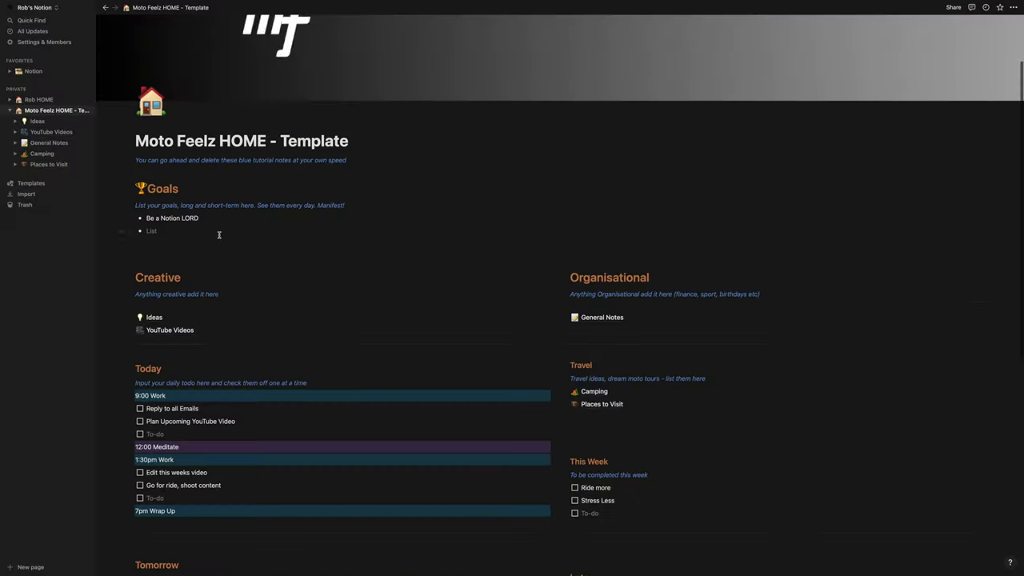
pyautogui.scroll(-2, 219, 237)
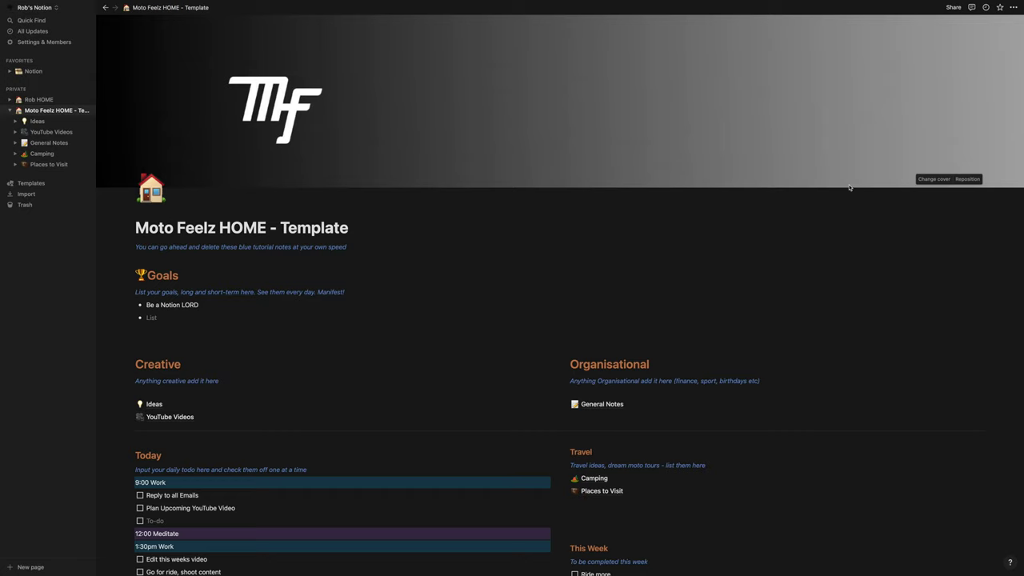
pyautogui.scroll(-2, 498, 194)
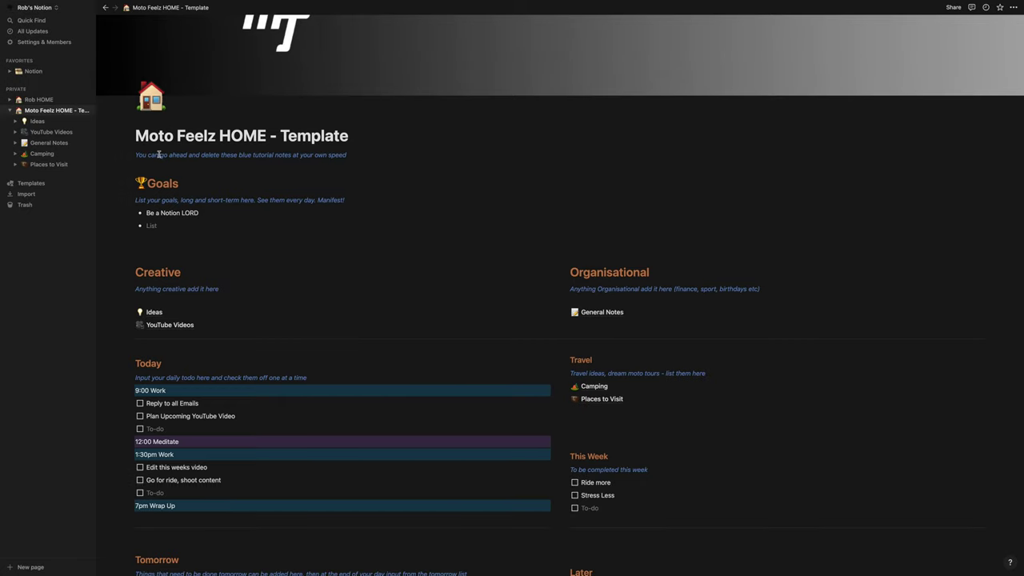
pyautogui.click(347, 155)
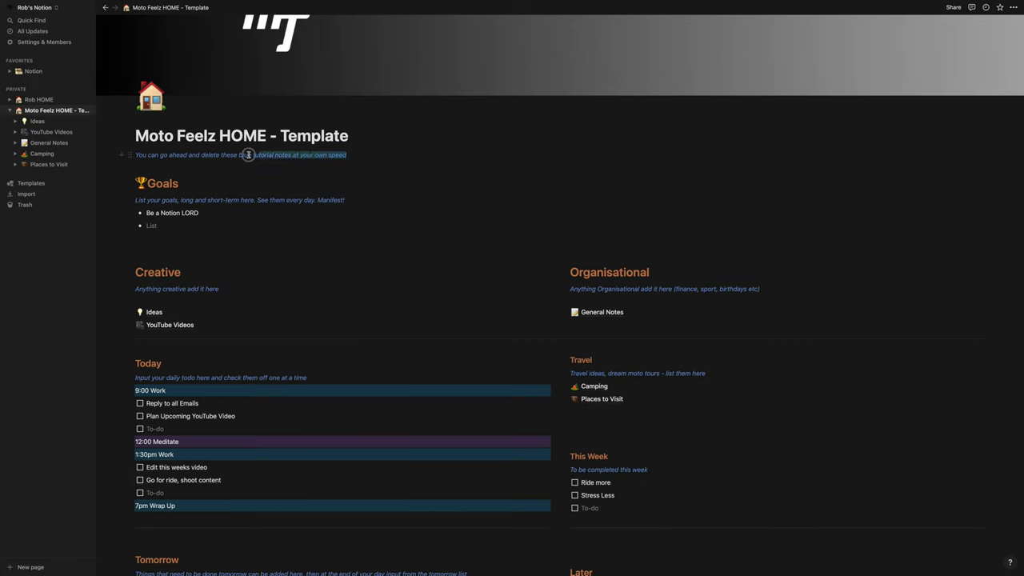
pyautogui.scroll(-3, 643, 301)
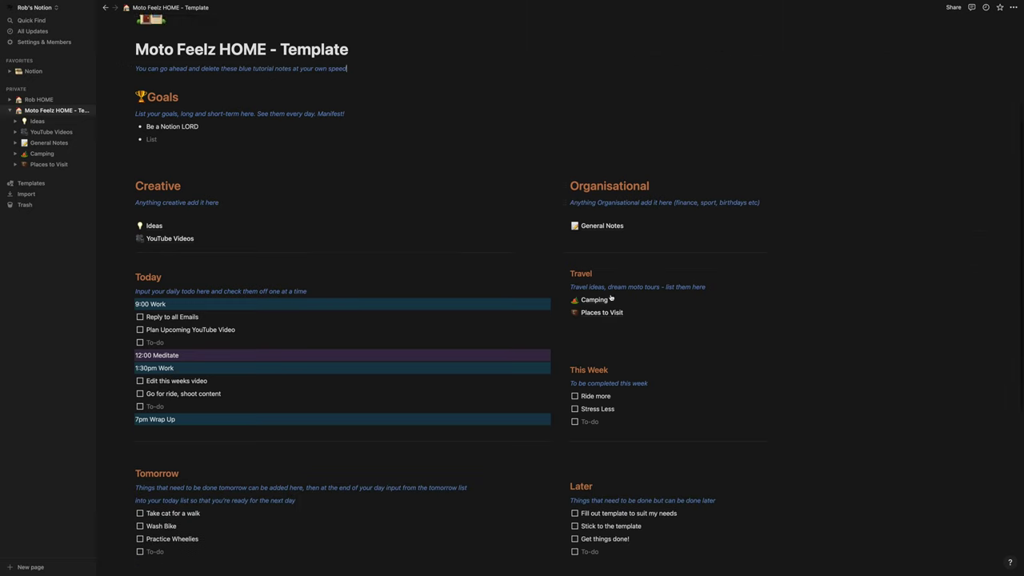
pyautogui.scroll(2, 224, 422)
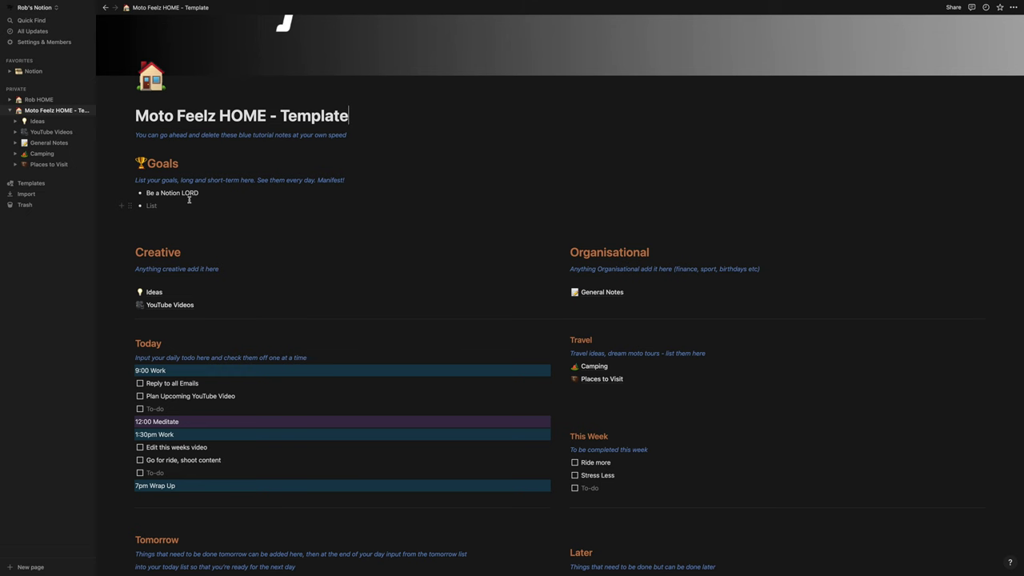
pyautogui.scroll(-2, 189, 209)
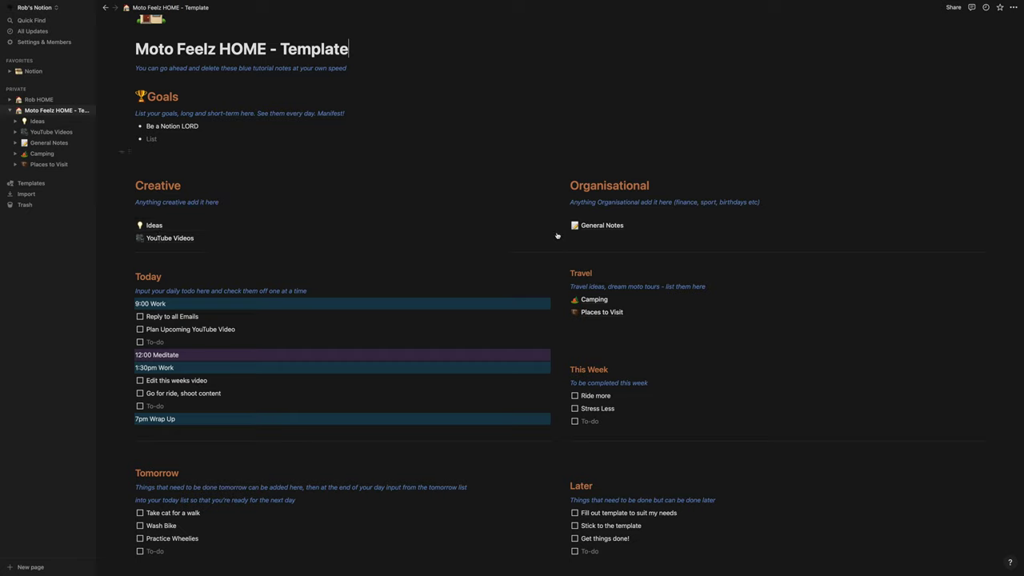
pyautogui.click(602, 226)
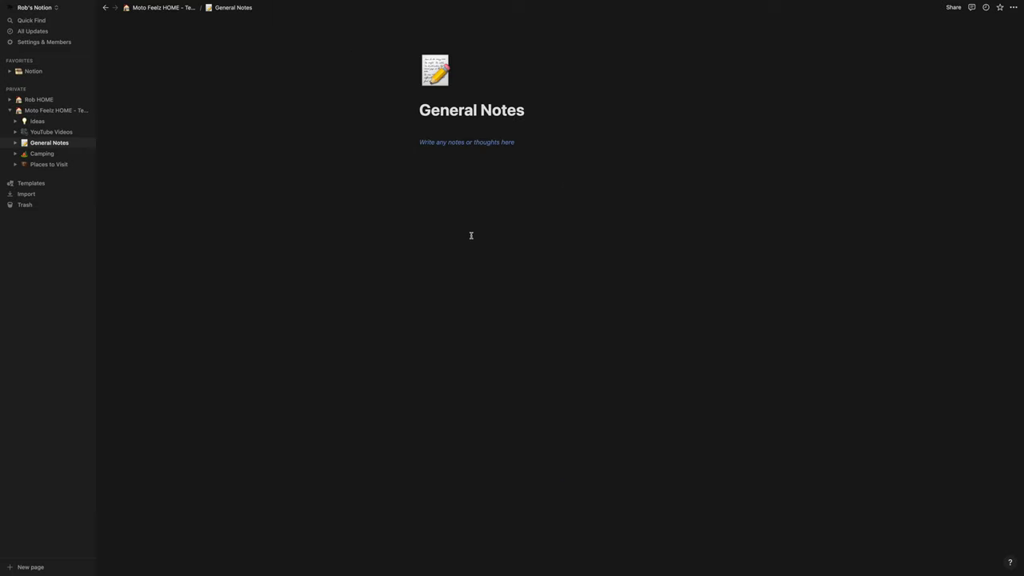
pyautogui.click(105, 10)
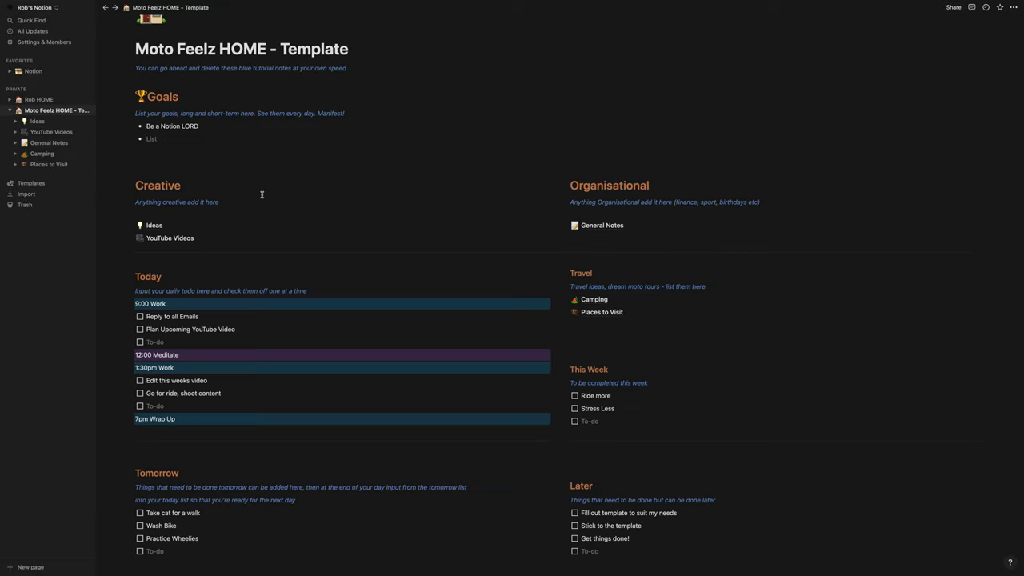
pyautogui.scroll(-2, 207, 125)
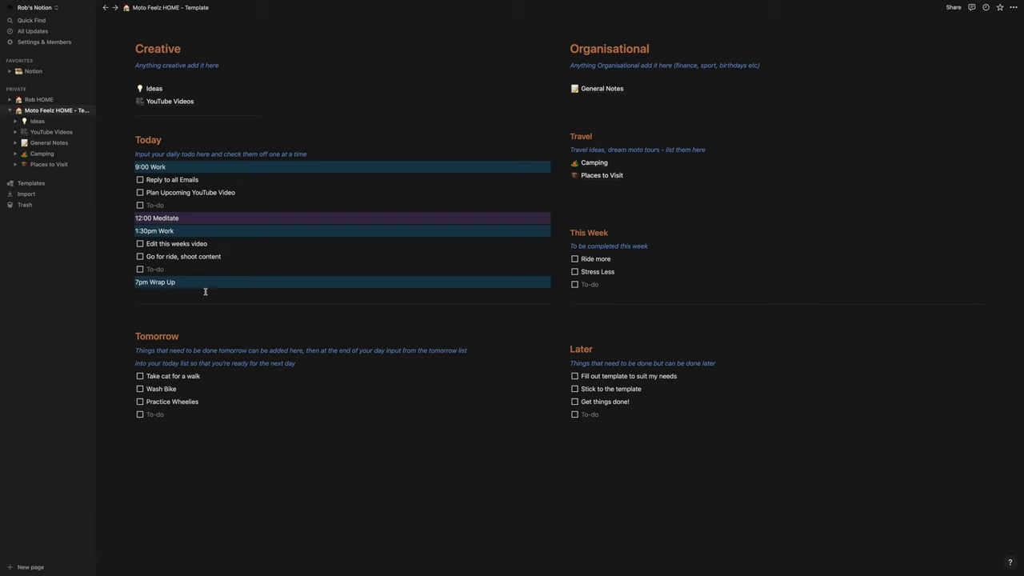
# Step: Check off Reply to all Emails and Plan Upcoming YouTube Video, then add a new to-do row
pyautogui.click(140, 180)
pyautogui.click(140, 193)
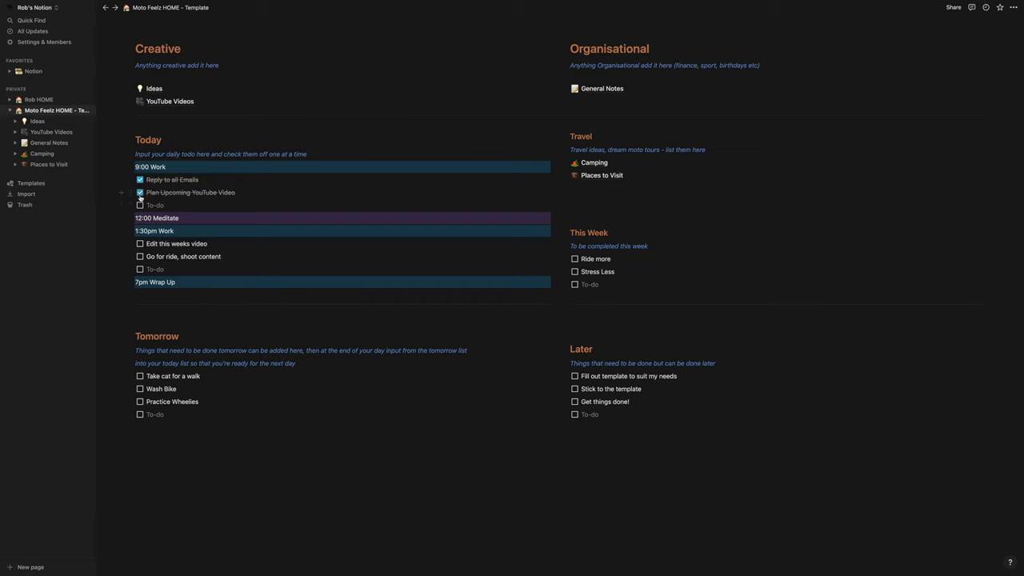
pyautogui.click(266, 195)
pyautogui.press('Return')
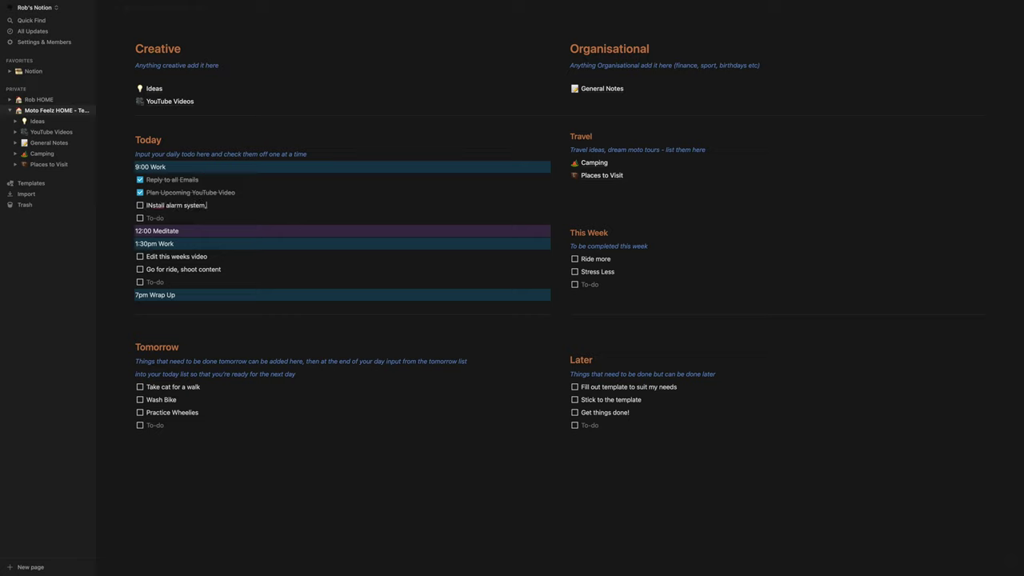
# Step: Delete the test alarm system to-do and move Plan Upcoming YouTube Video above Reply to all Emails
pyautogui.hotkey('ctrl', 'Return')
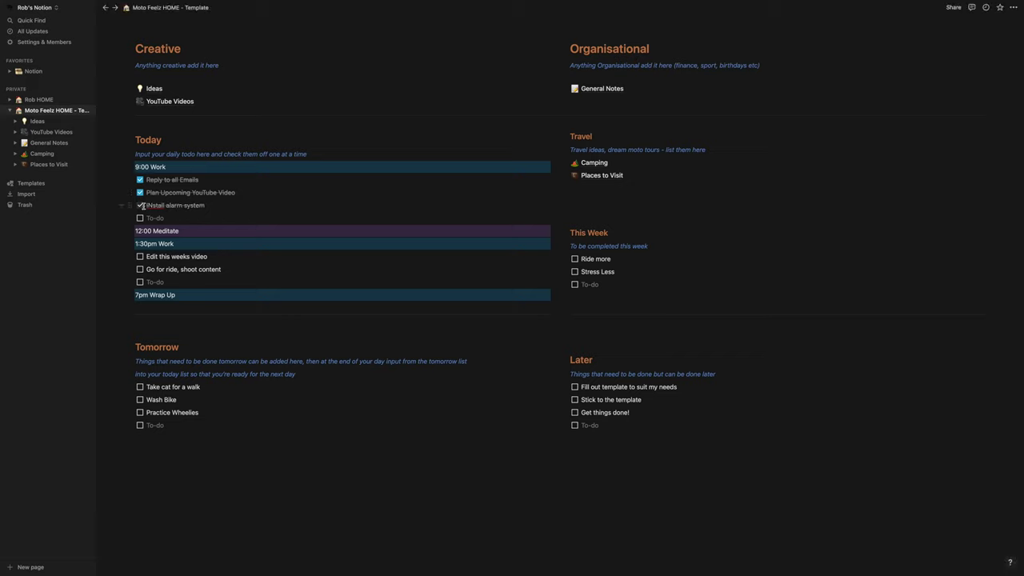
pyautogui.tripleClick(213, 205)
pyautogui.press('BackSpace')
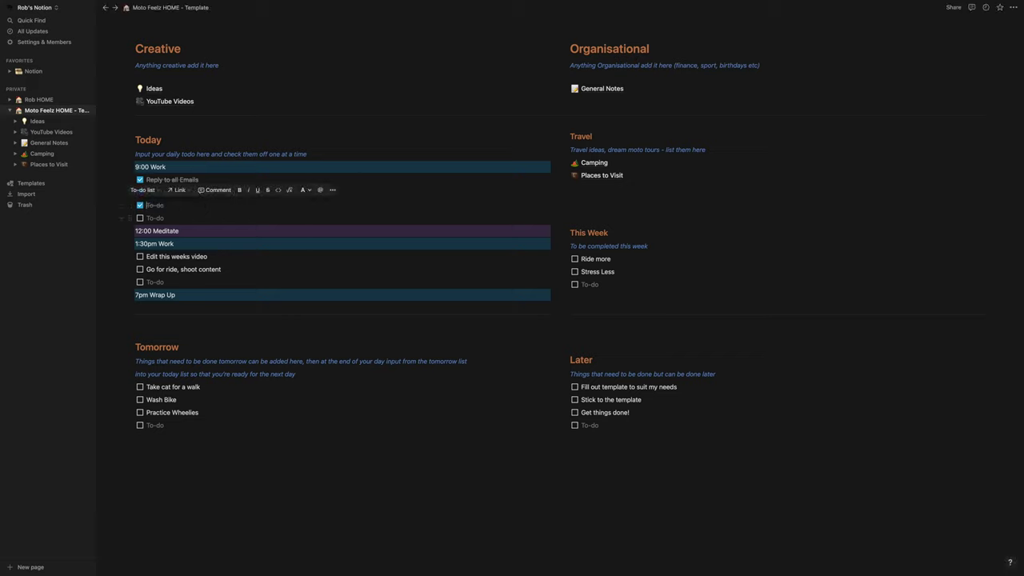
pyautogui.press('BackSpace')
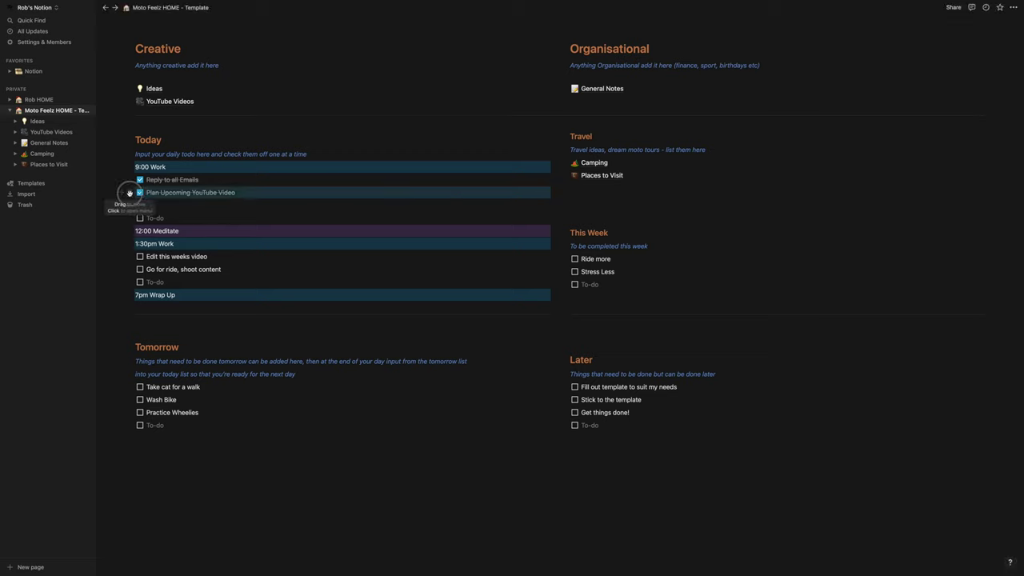
pyautogui.moveTo(130, 193); pyautogui.dragTo(167, 184)
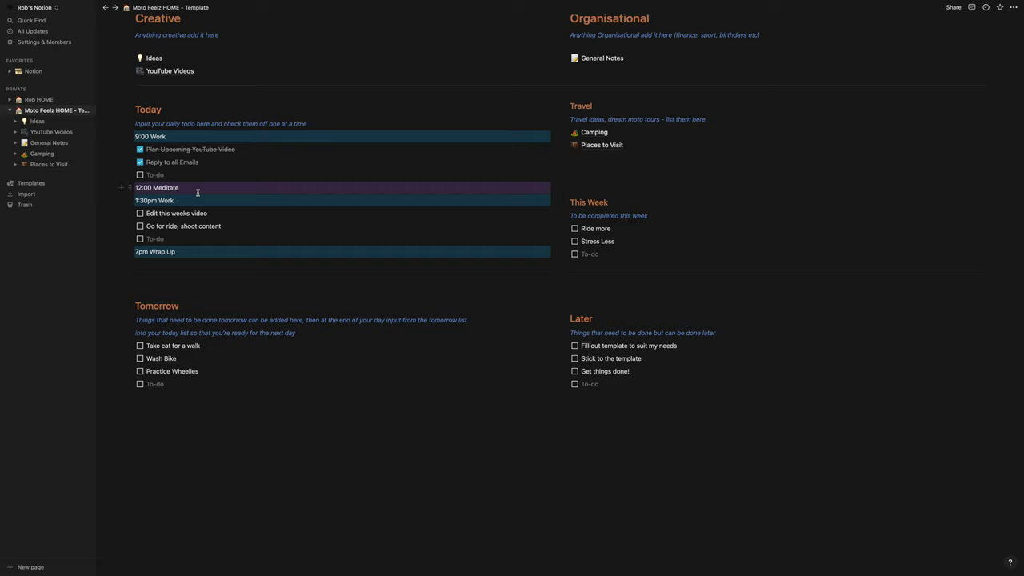
# Step: Drag 'Fill out template to suit my needs' from Later into Today, under Reply to all Emails
pyautogui.scroll(1, 198, 192)
pyautogui.moveTo(132, 233); pyautogui.dragTo(189, 233)
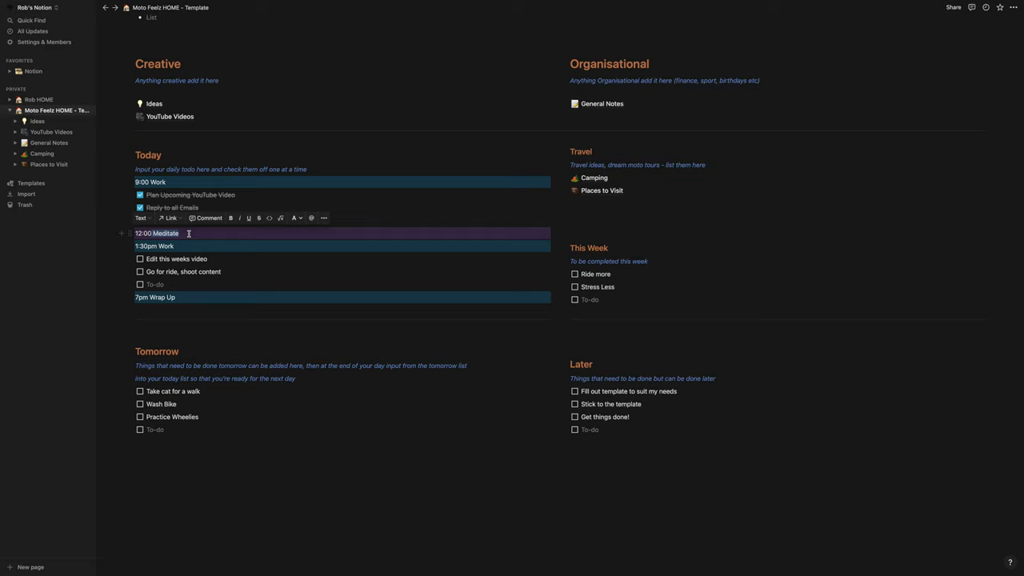
pyautogui.scroll(-1, 160, 248)
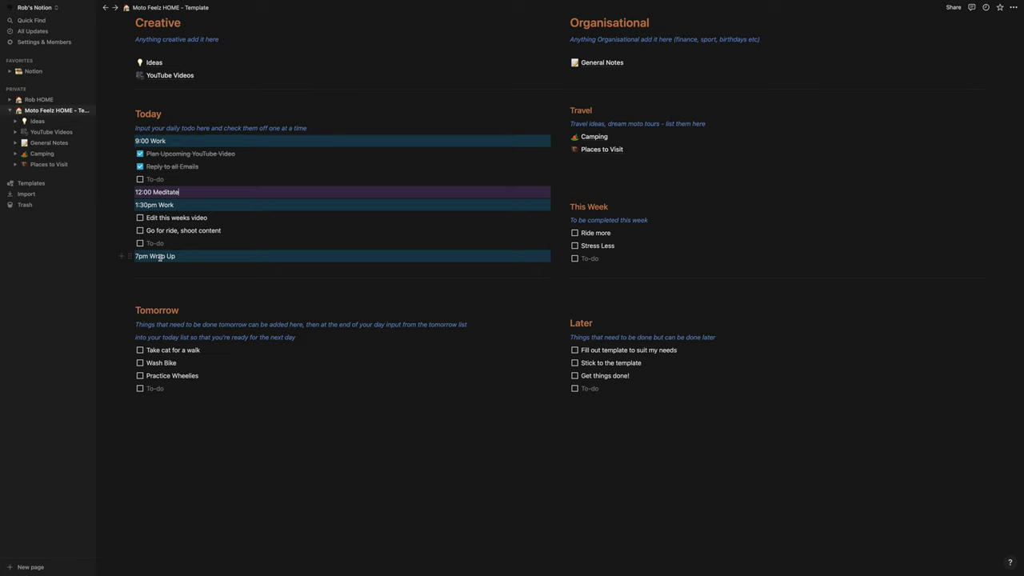
pyautogui.scroll(1, 171, 296)
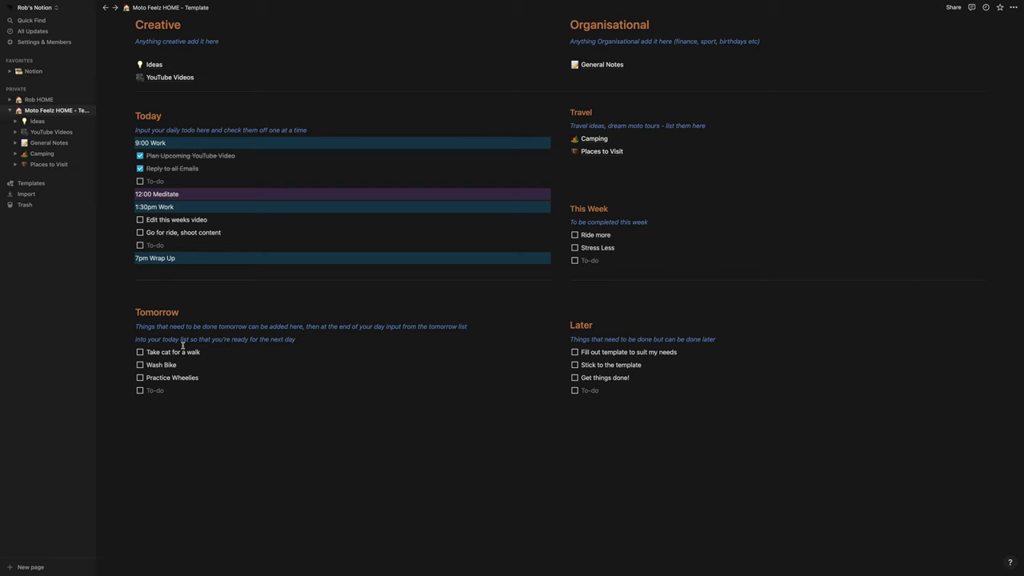
pyautogui.scroll(-2, 186, 344)
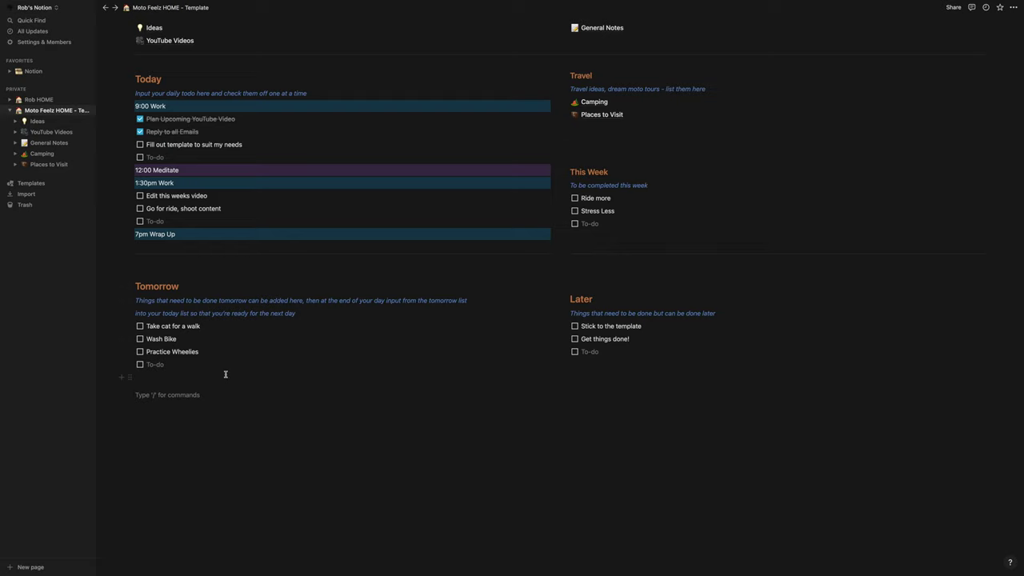
pyautogui.scroll(2, 226, 375)
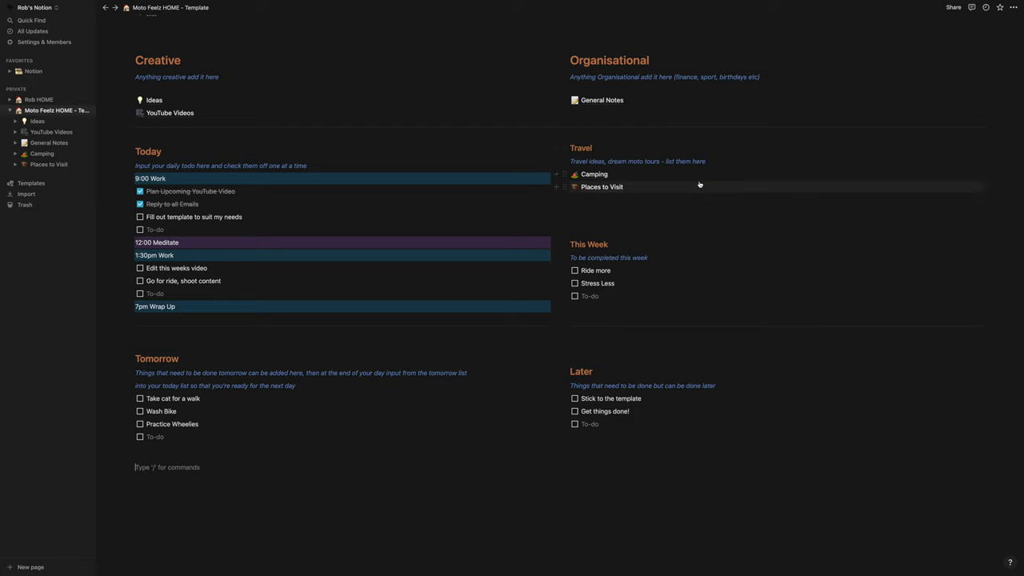
# Step: Open Camping from the Travel section and scroll down to its To Buy and NOTES sections
pyautogui.click(592, 174)
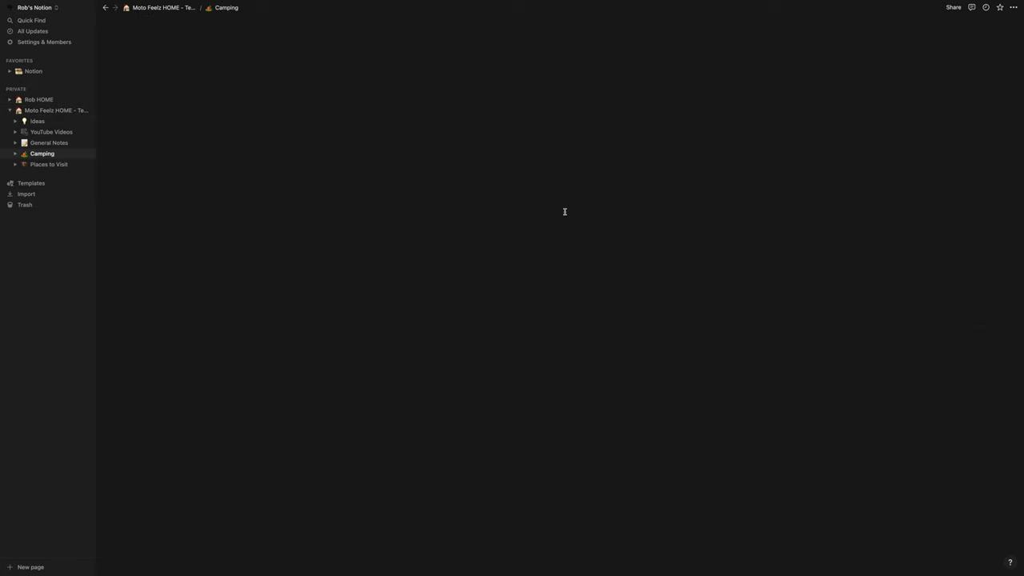
pyautogui.scroll(-1, 511, 254)
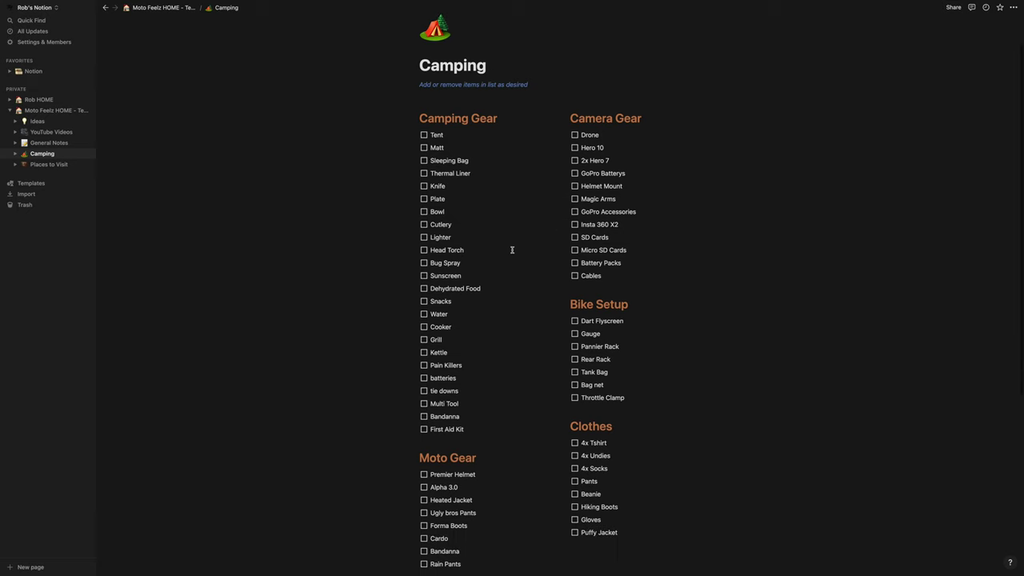
pyautogui.scroll(-5, 512, 250)
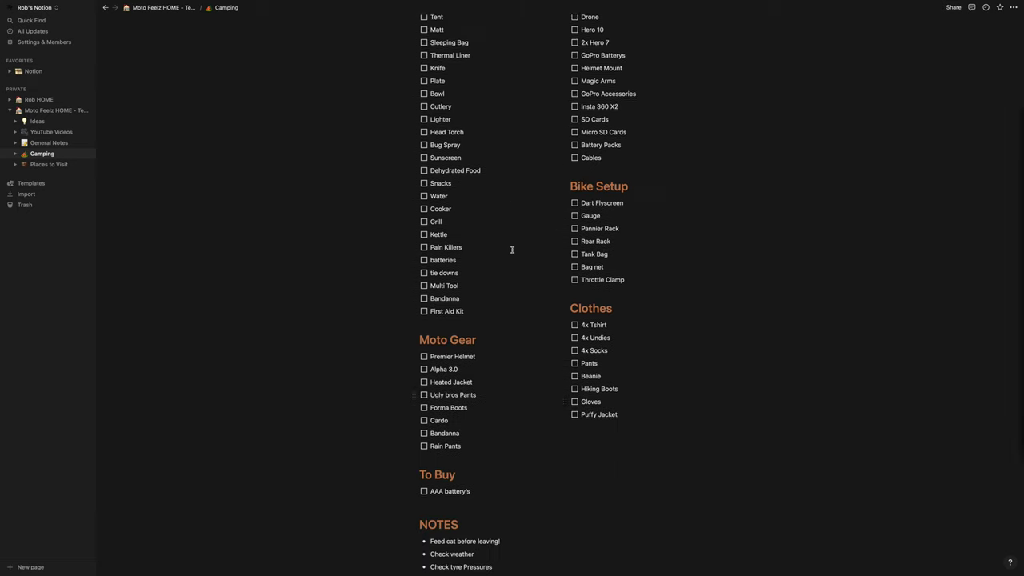
pyautogui.scroll(-2, 469, 393)
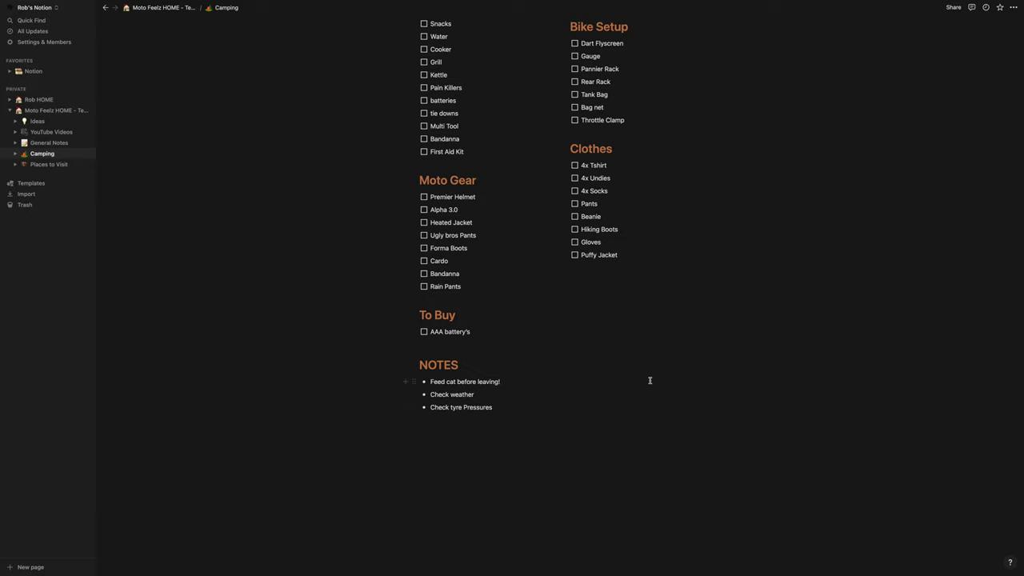
pyautogui.click(616, 397)
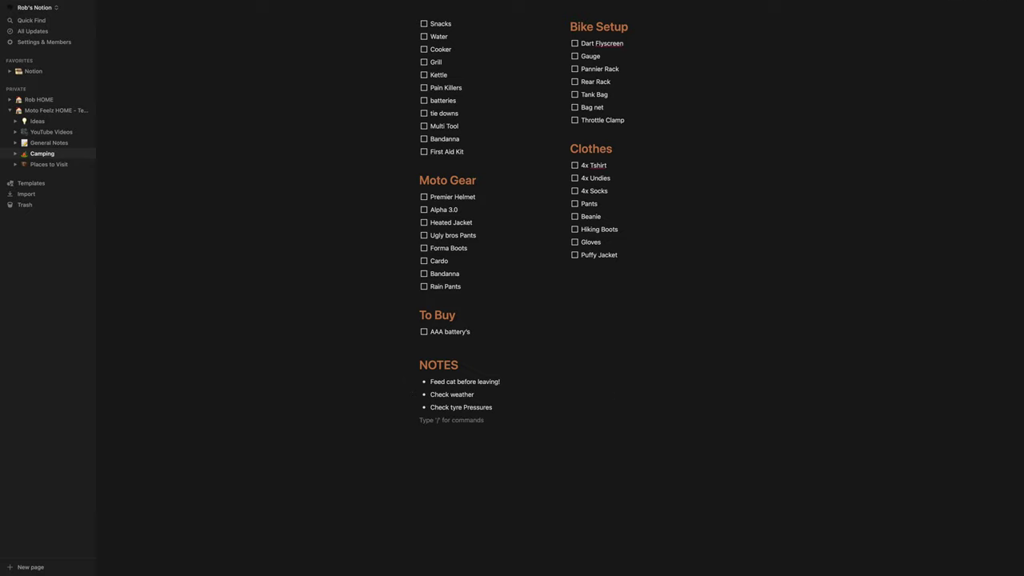
# Step: Add two test bullets under NOTES, then undo them
pyautogui.write('/')
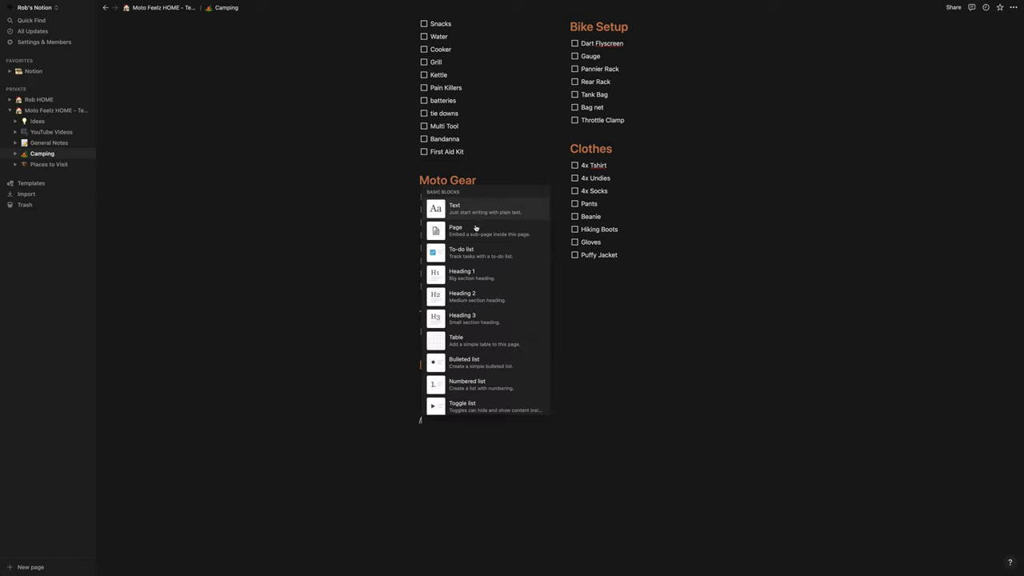
pyautogui.click(484, 366)
pyautogui.write('vknflkgn')
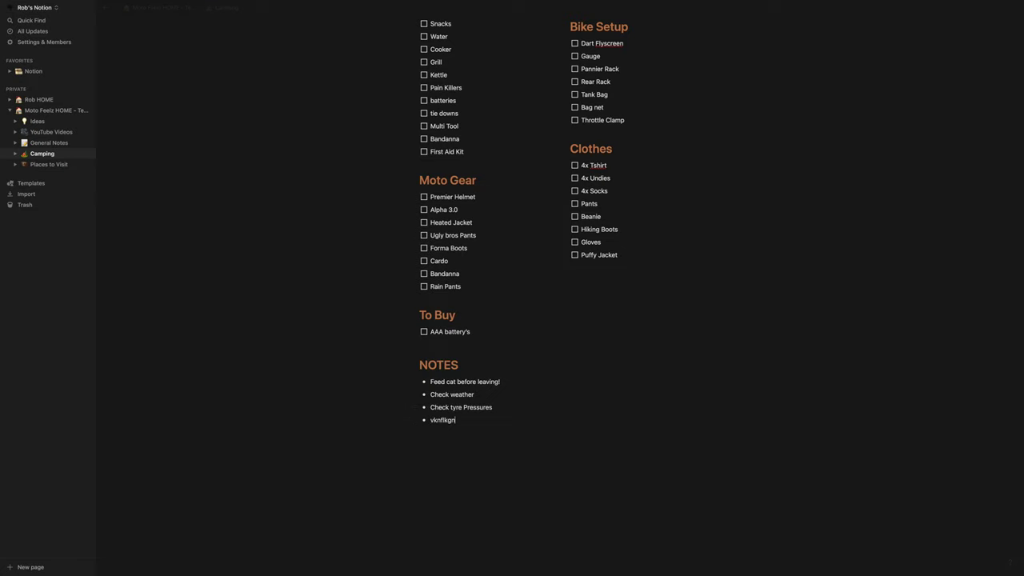
pyautogui.press('Return')
pyautogui.write(';ogkjjdflgkfdj')
pyautogui.hotkey('ctrl', 'z')
pyautogui.hotkey('ctrl', 'z')
pyautogui.hotkey('ctrl', 'z')
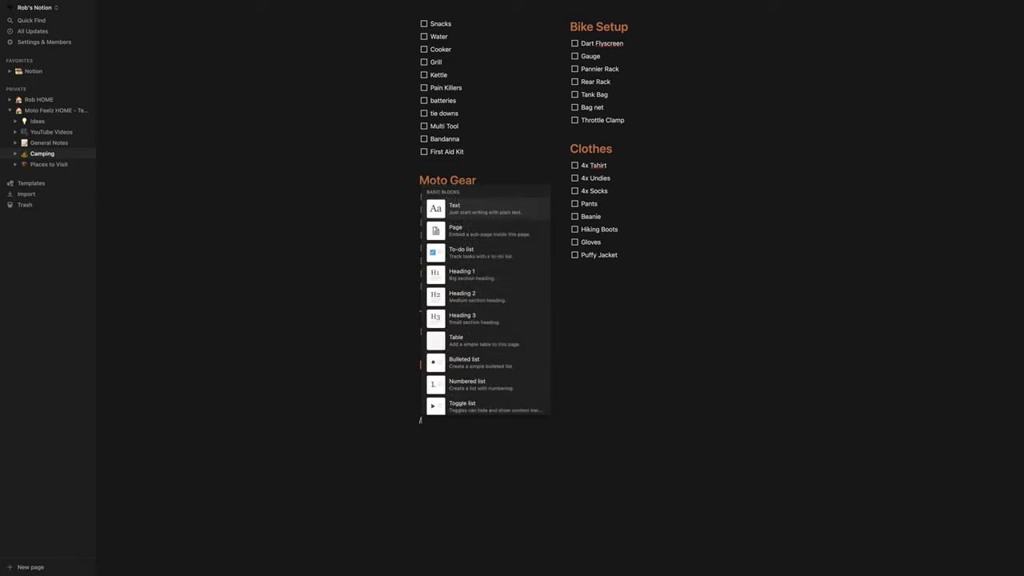
# Step: Create a Feed Cat sub-page listing dog food, cat food and bird food on separate lines
pyautogui.click(480, 231)
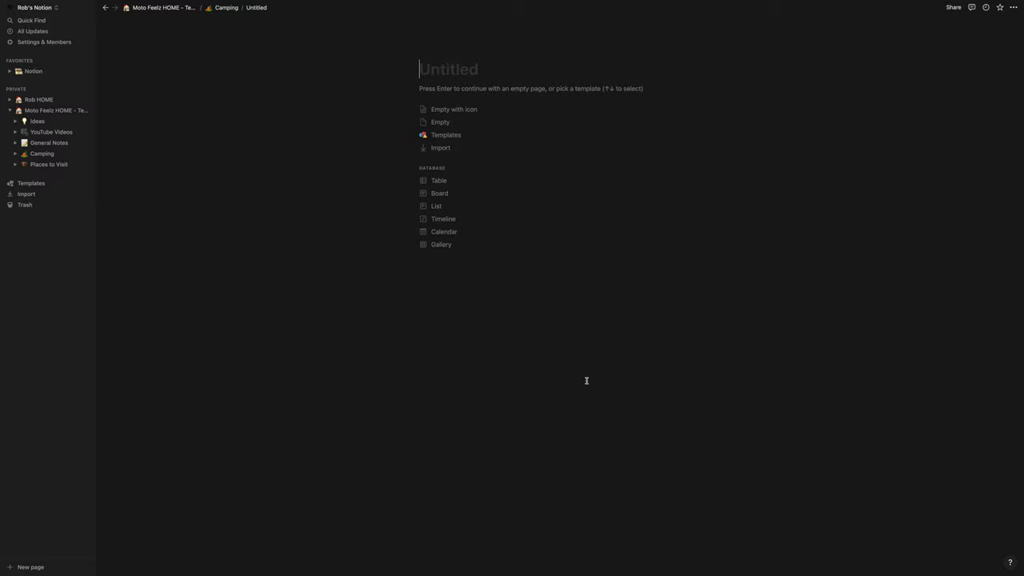
pyautogui.write('Feed Cat')
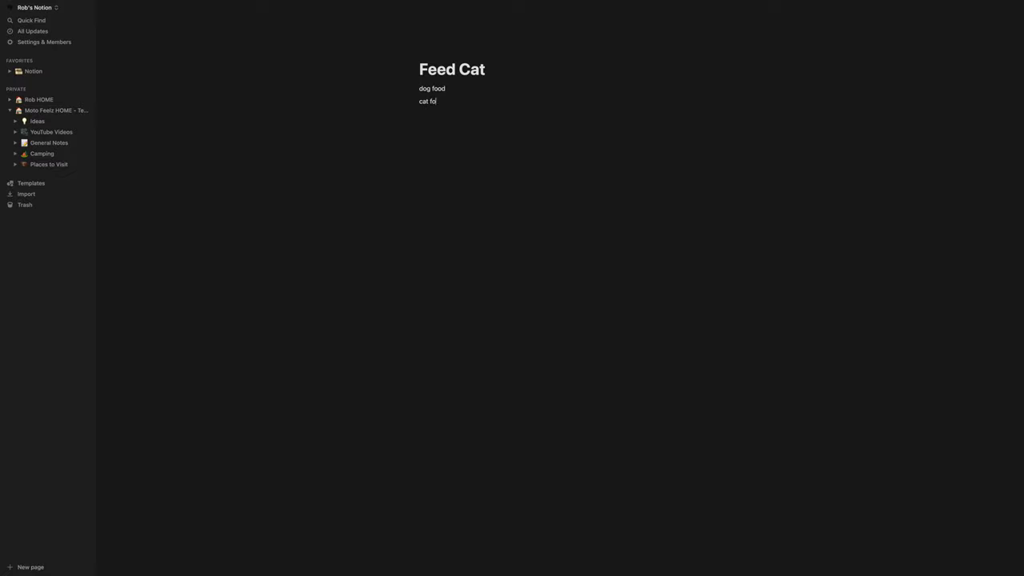
pyautogui.write('od')
pyautogui.press('Return')
pyautogui.write('bird food')
pyautogui.press('Return')
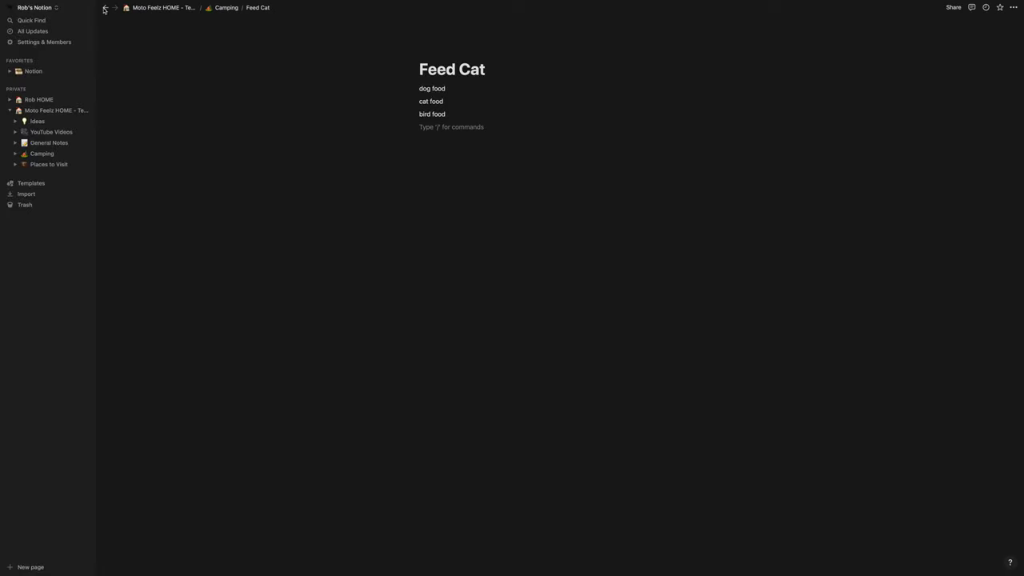
# Step: Back on Camping, give the Feed Cat page a cat emoji icon
pyautogui.click(104, 8)
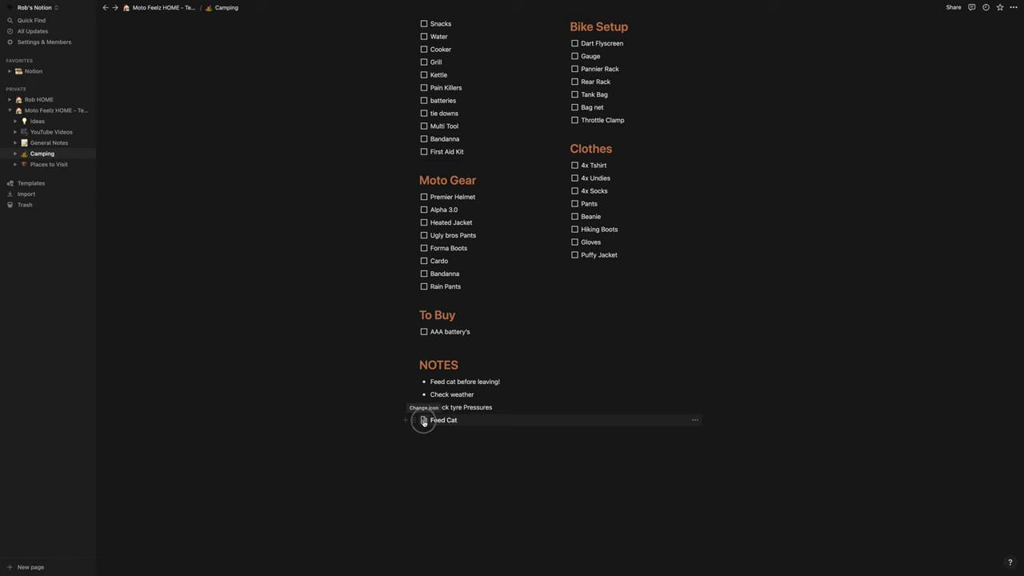
pyautogui.click(423, 420)
pyautogui.scroll(-5, 428, 516)
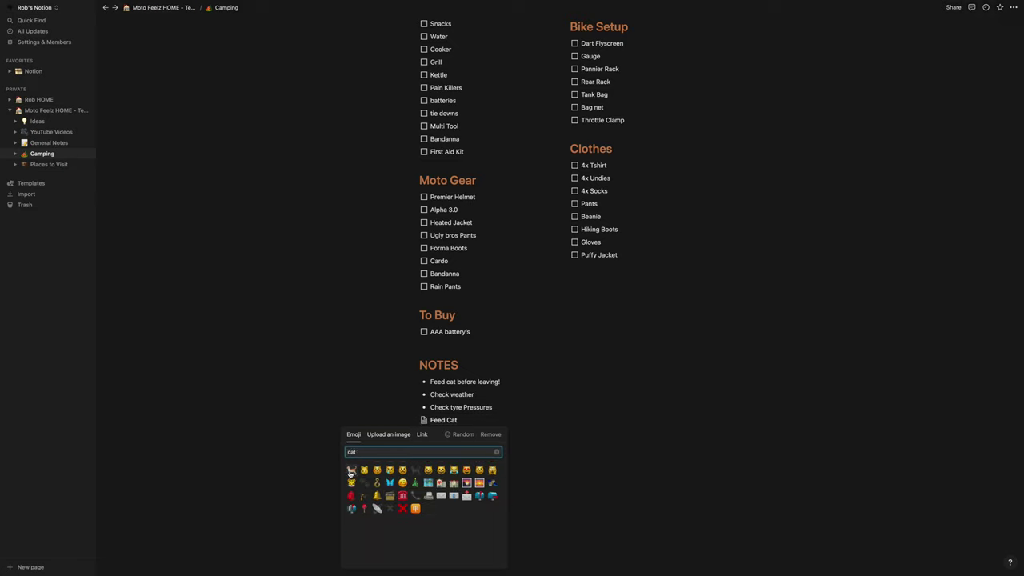
pyautogui.click(398, 467)
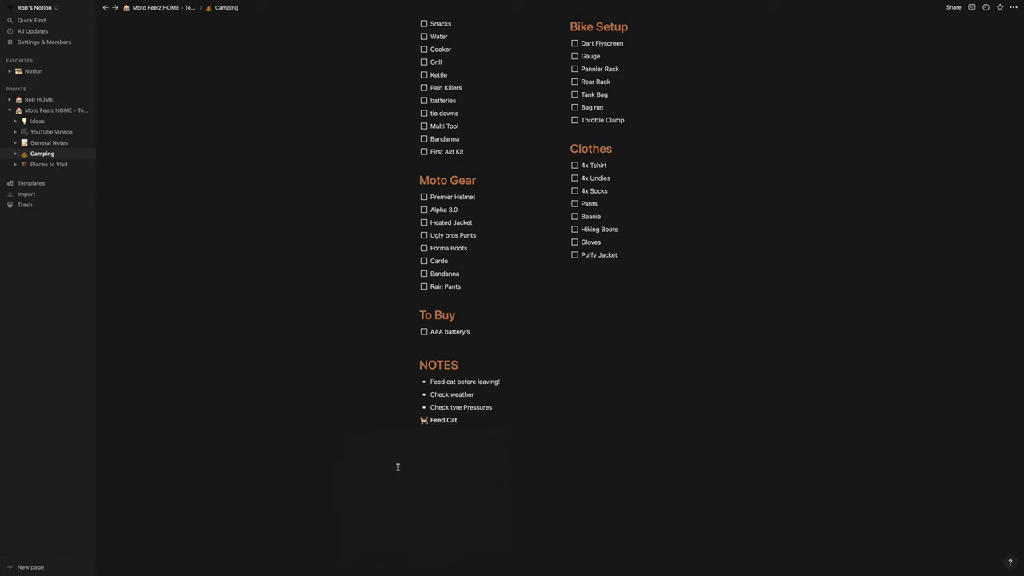
# Step: Add a cover image to Feed Cat, then move Camping's NOTES section into the right column
pyautogui.click(442, 420)
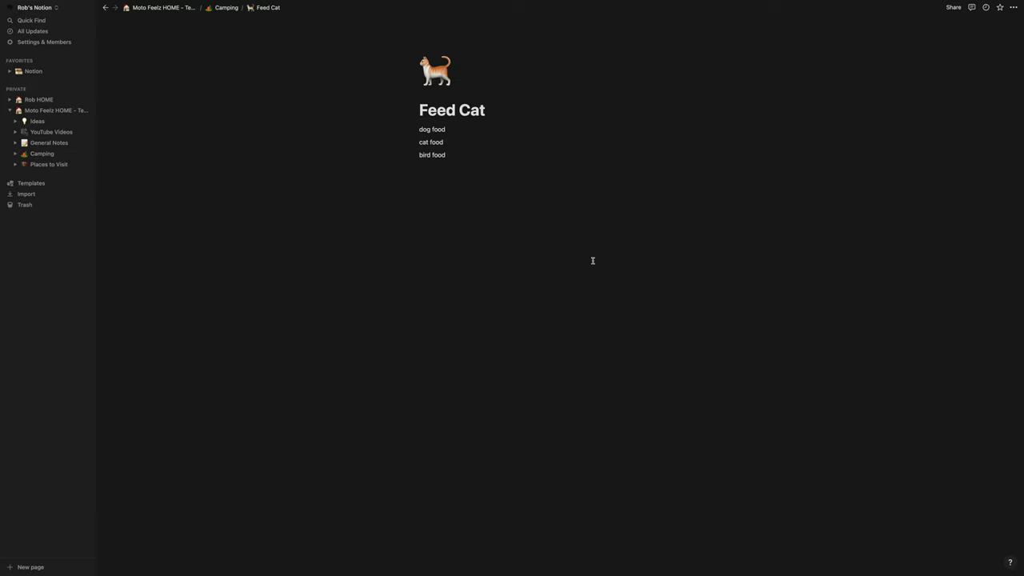
pyautogui.click(440, 94)
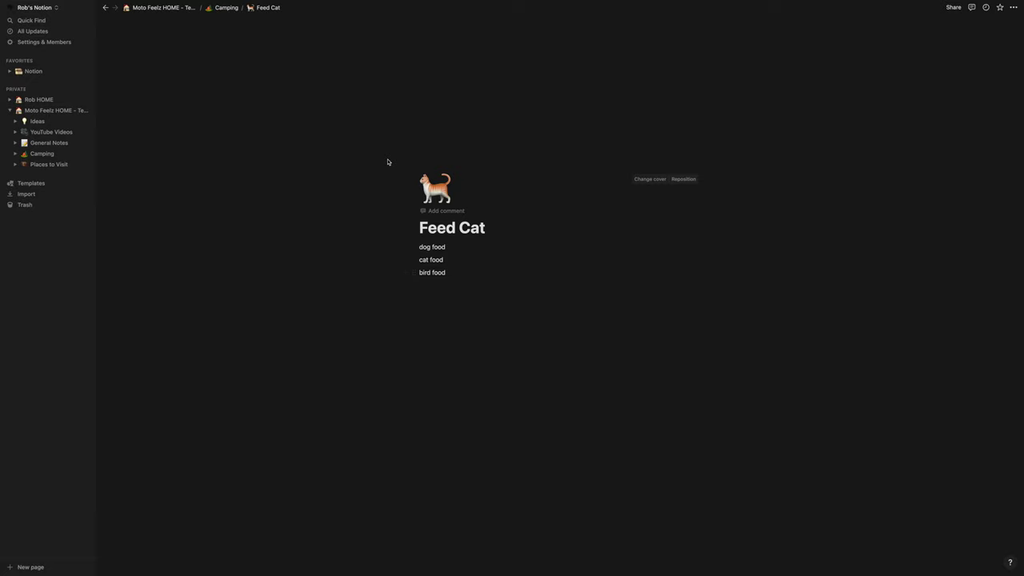
pyautogui.click(652, 181)
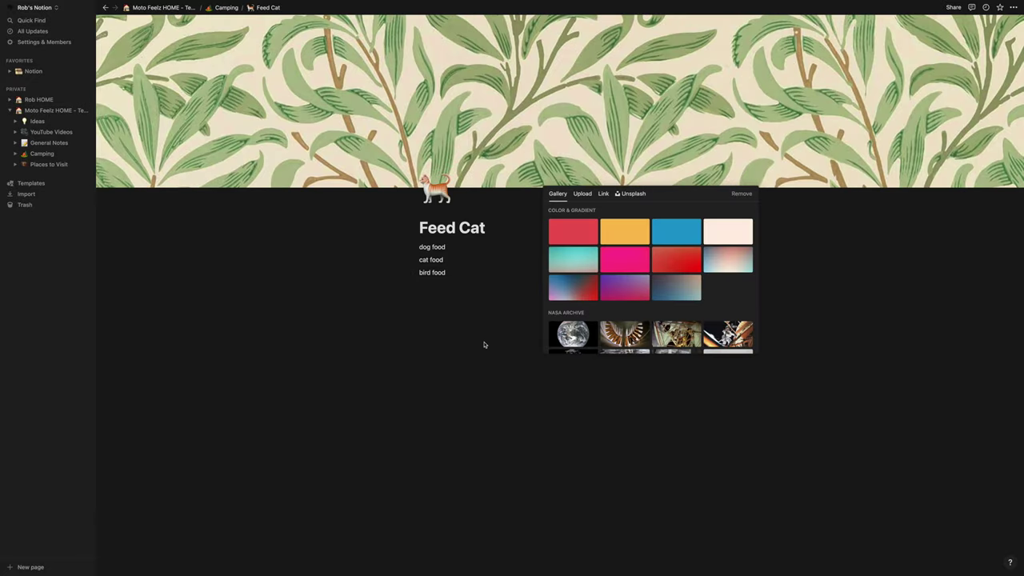
pyautogui.click(484, 345)
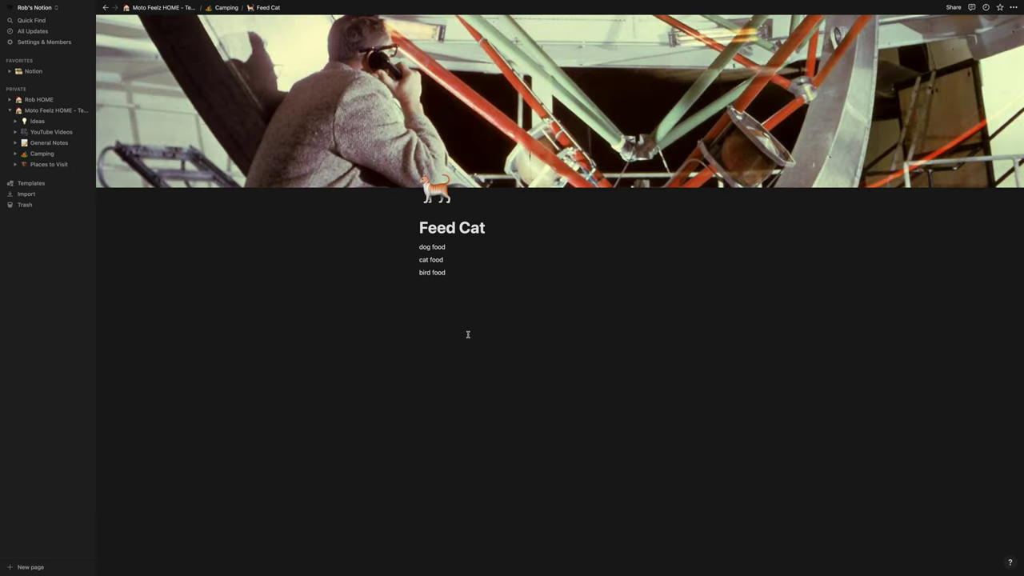
pyautogui.press('super+bracketleft')
pyautogui.moveTo(505, 473); pyautogui.dragTo(570, 276)
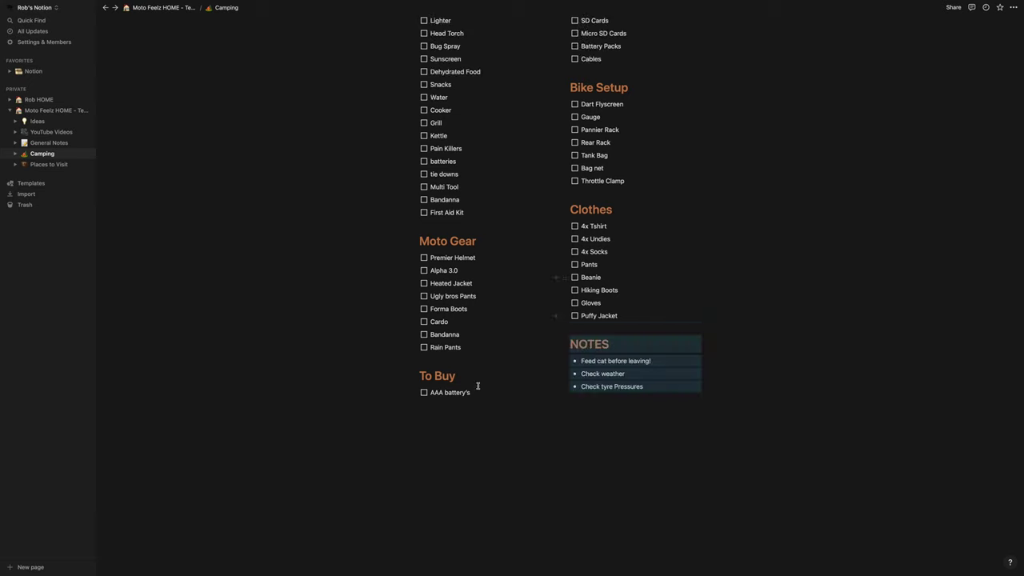
# Step: Move the NOTES section back under To Buy and return to the Moto Feelz HOME dashboard
pyautogui.moveTo(563, 349); pyautogui.dragTo(408, 428)
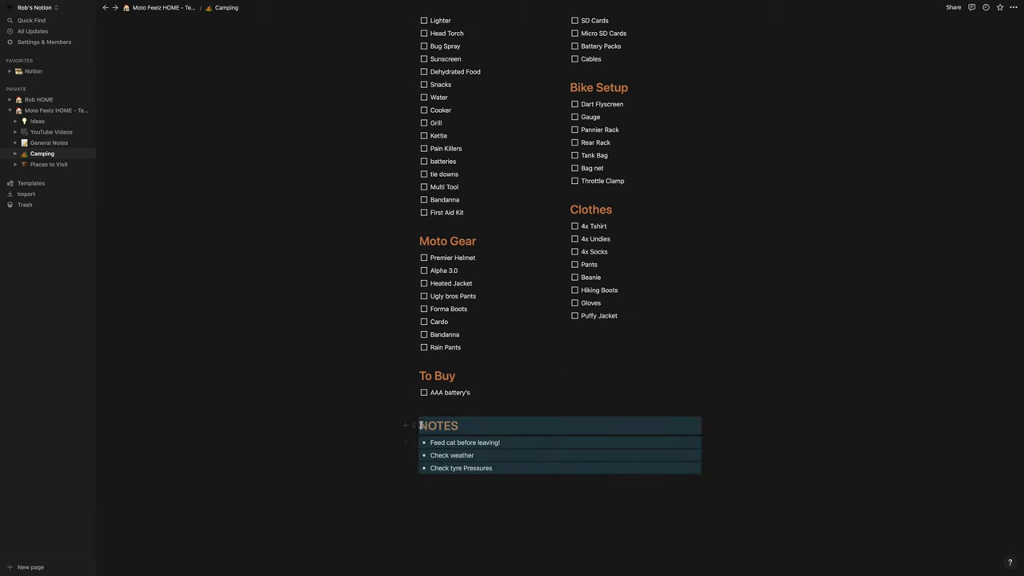
pyautogui.click(416, 427)
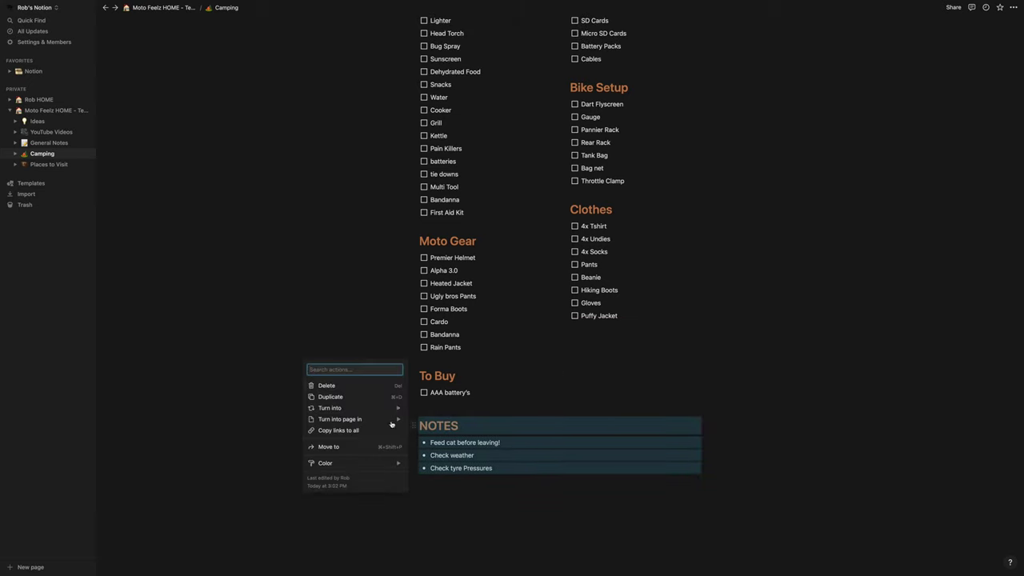
pyautogui.moveTo(352, 409)
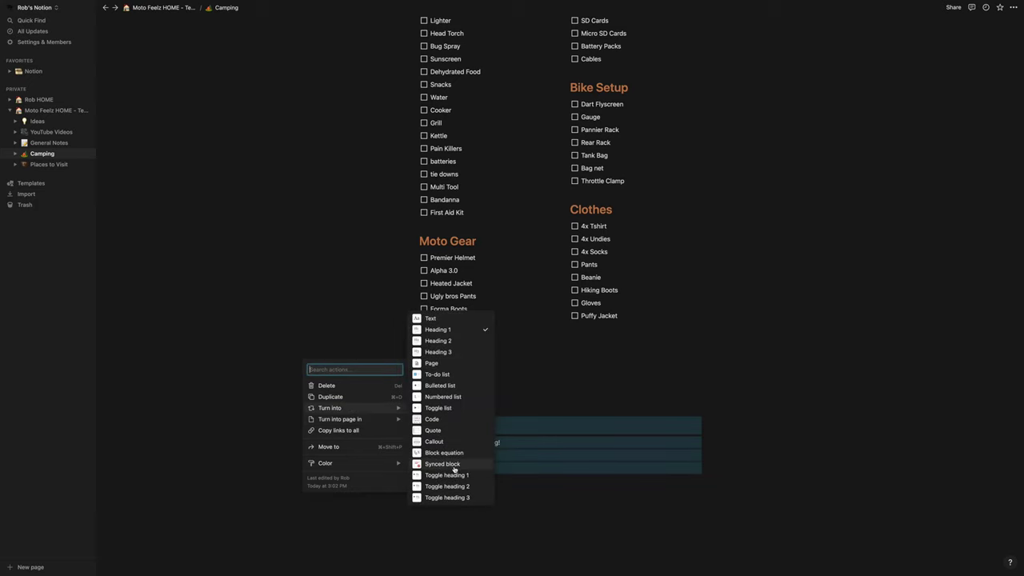
pyautogui.press('Escape')
pyautogui.click(105, 8)
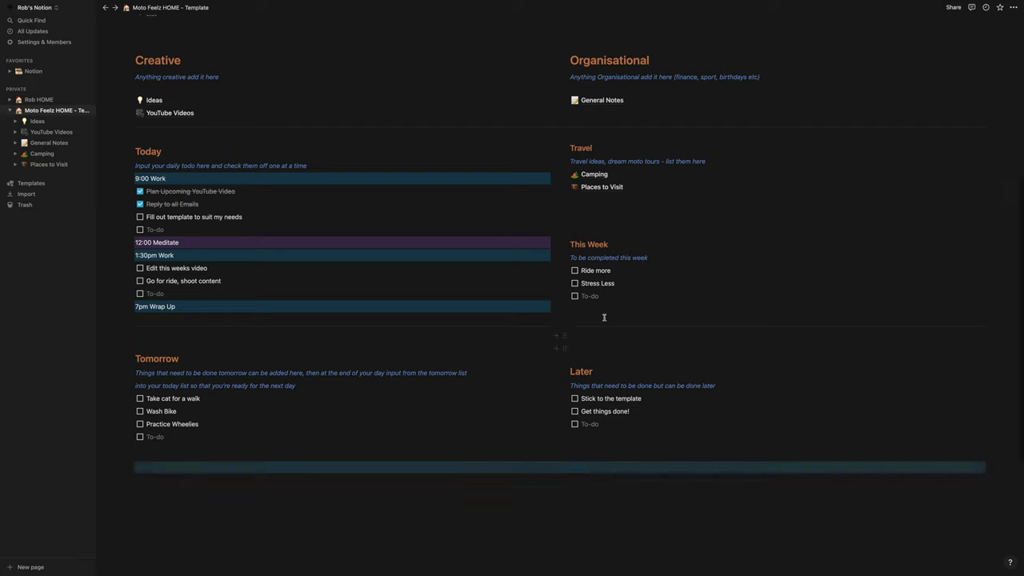
# Step: Open Places to Visit and zoom the Google Maps route to Melbourne (about 24 hr, 2,312 km)
pyautogui.click(596, 188)
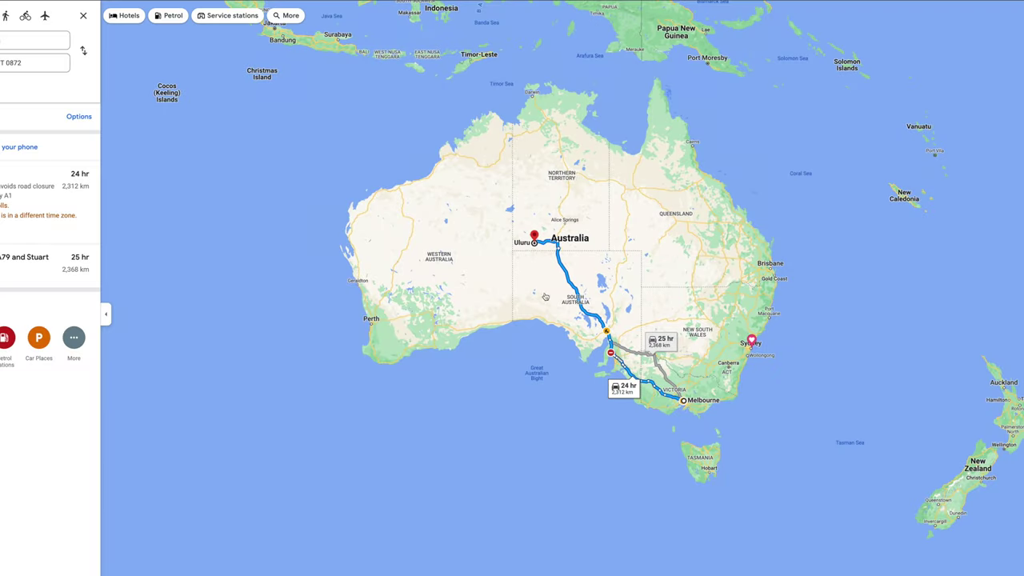
pyautogui.scroll(3, 517, 473)
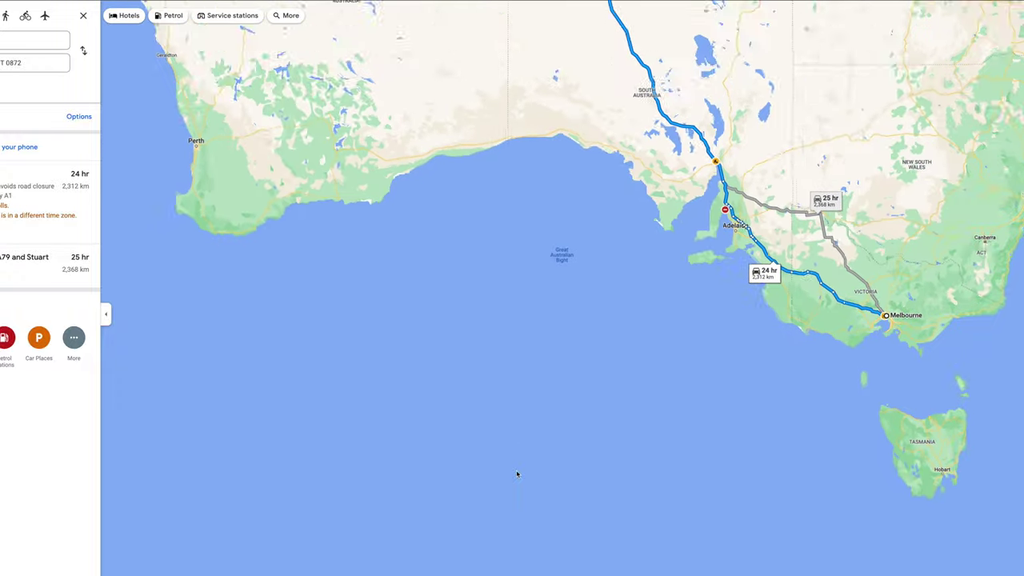
pyautogui.scroll(-1, 569, 469)
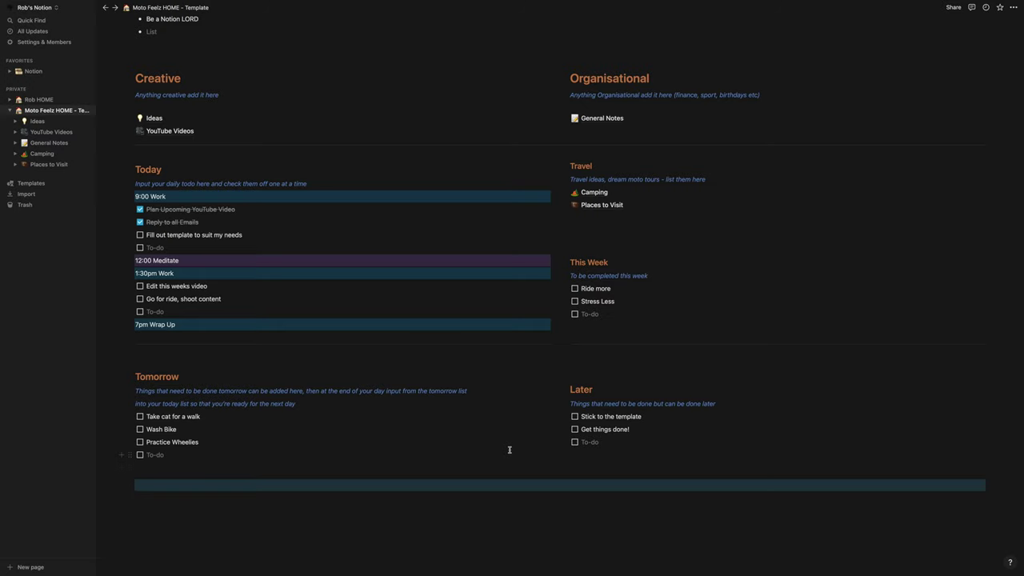
# Step: Create a page from the Student Simple Budget template, then go back to Moto Feelz HOME
pyautogui.scroll(-5, 509, 450)
pyautogui.scroll(5, 509, 449)
pyautogui.scroll(-3, 508, 451)
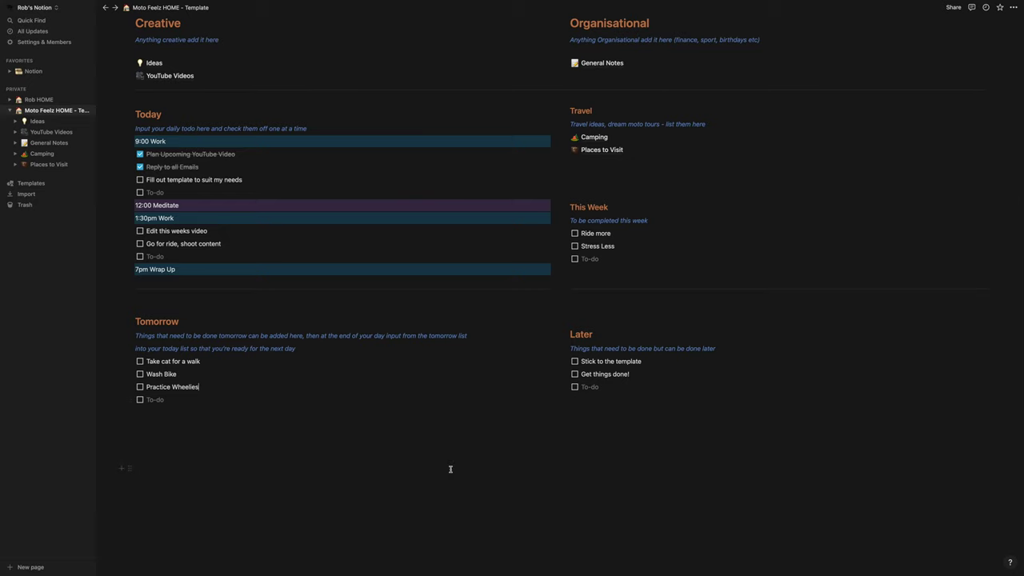
pyautogui.scroll(2, 450, 469)
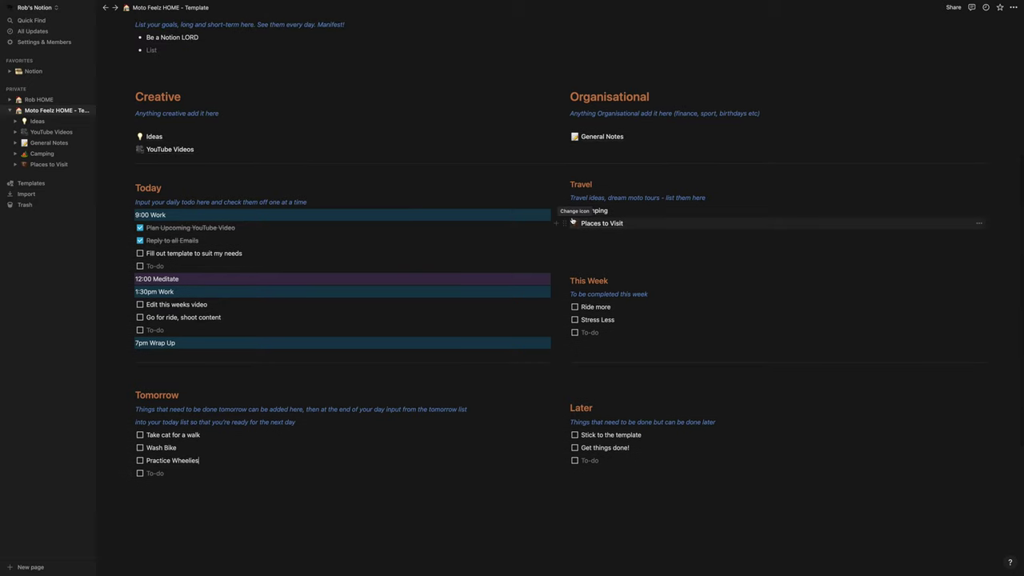
pyautogui.click(31, 184)
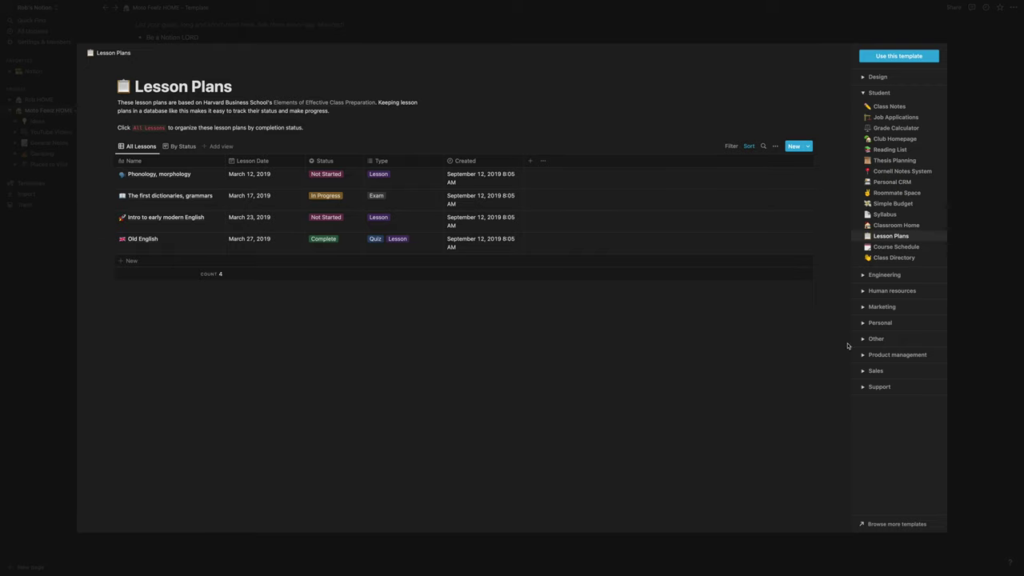
pyautogui.click(894, 204)
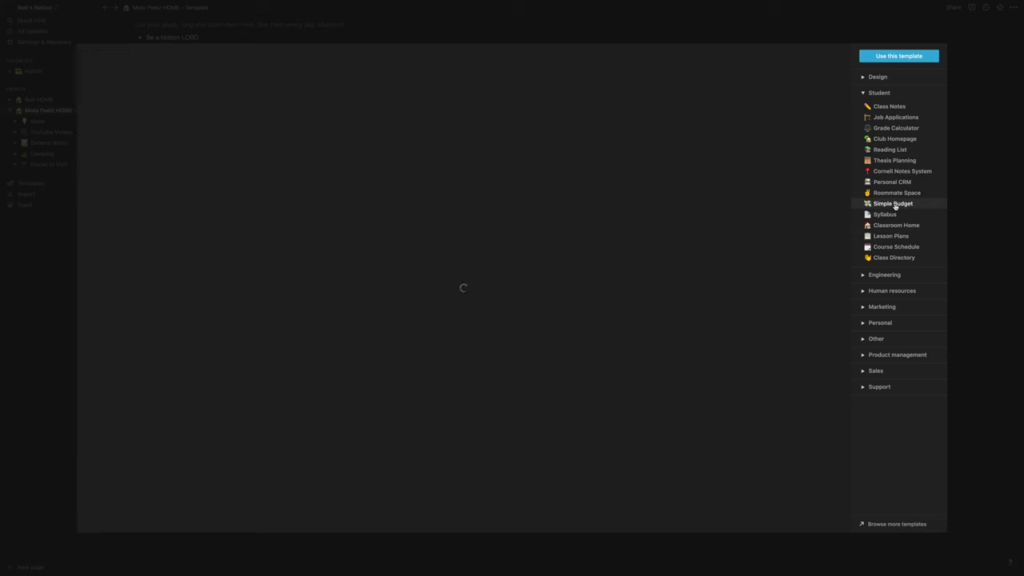
pyautogui.click(898, 56)
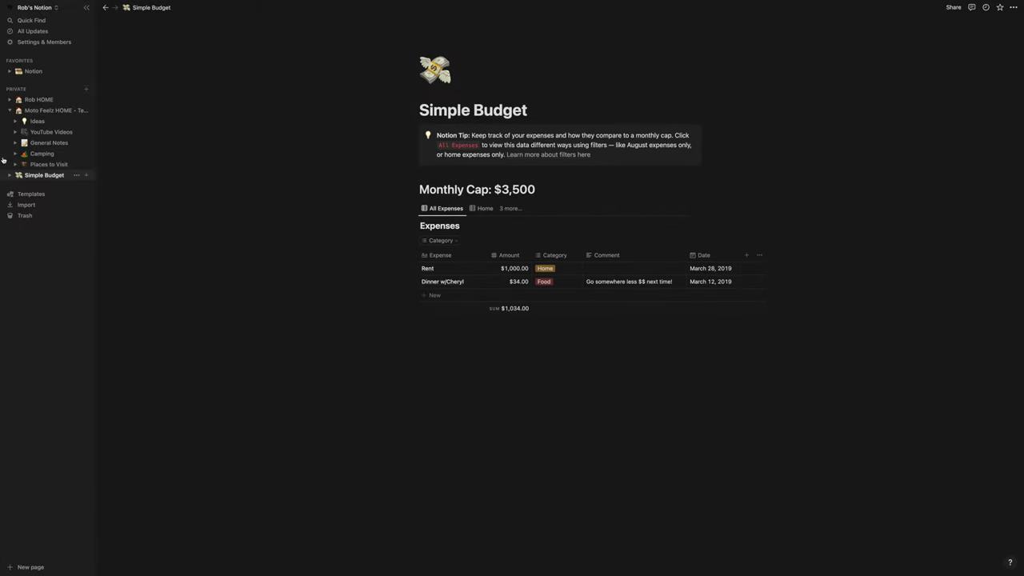
pyautogui.click(56, 109)
# Step: Nest the Simple Budget page inside Moto Feelz HOME in the sidebar
pyautogui.scroll(-5, 302, 295)
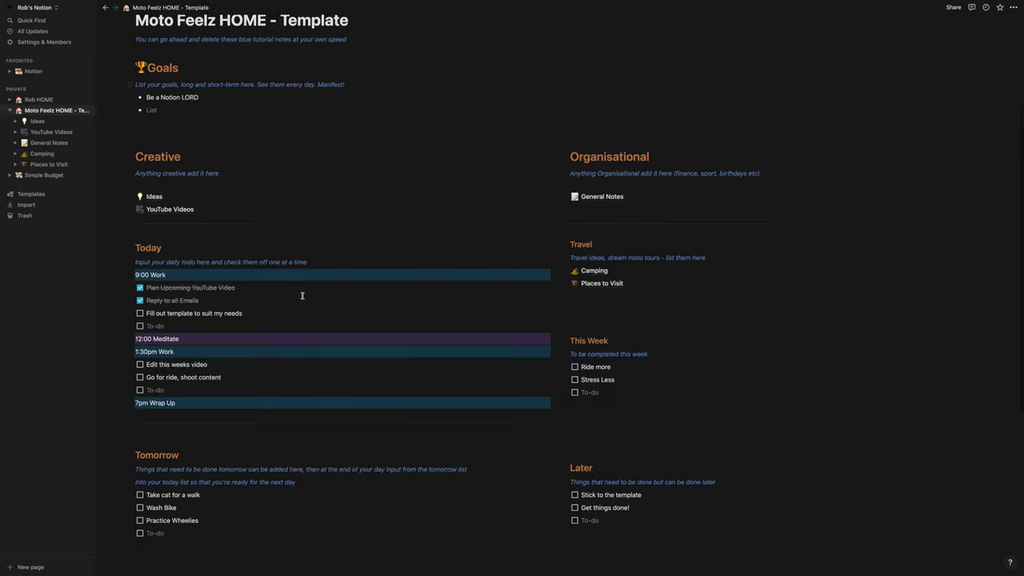
pyautogui.scroll(3, 303, 295)
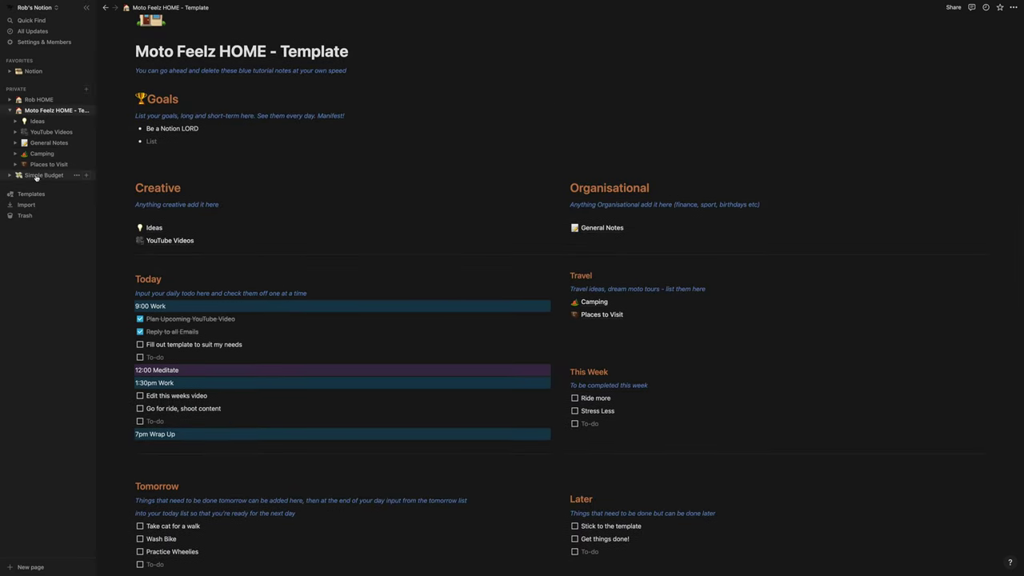
pyautogui.moveTo(34, 143); pyautogui.dragTo(33, 116)
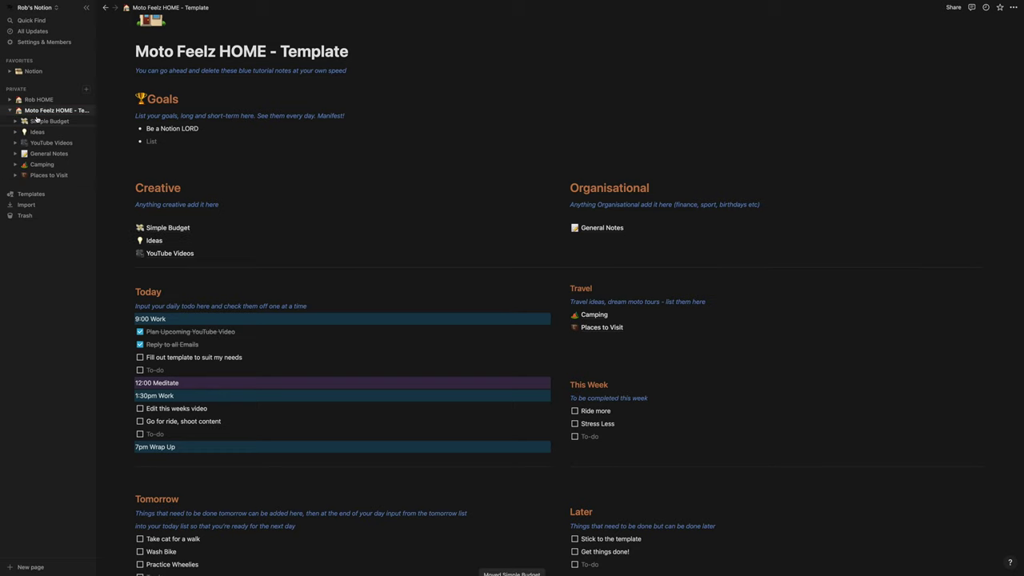
# Step: Move the Simple Budget link under General Notes in the Organisational column and open it
pyautogui.scroll(-1, 368, 264)
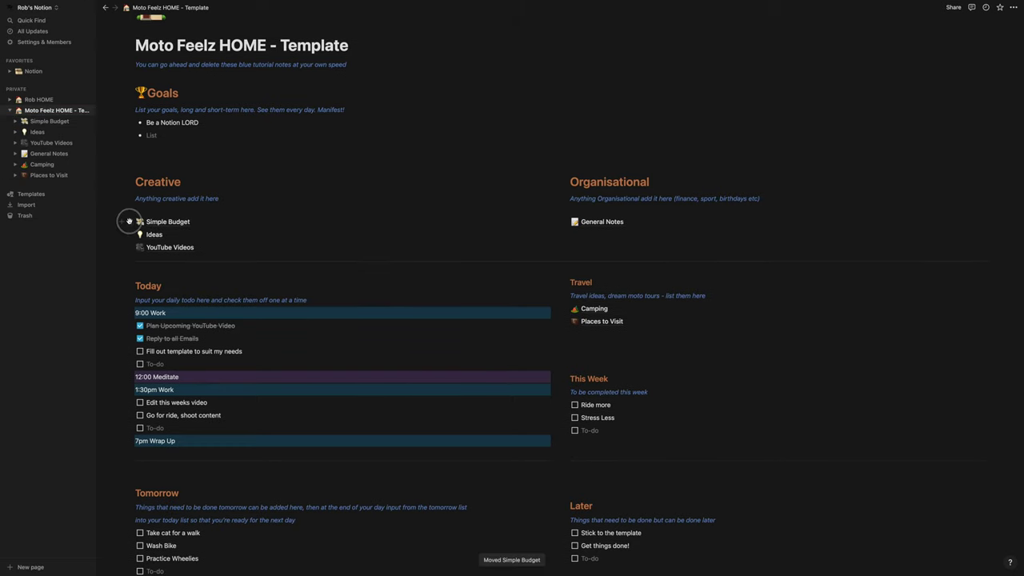
pyautogui.moveTo(132, 223); pyautogui.dragTo(599, 236)
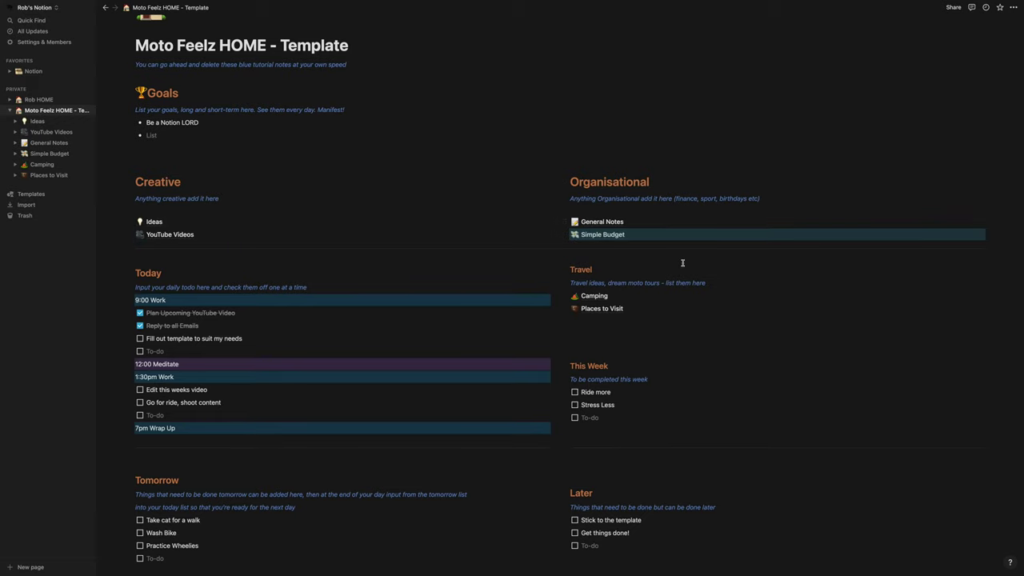
pyautogui.click(608, 234)
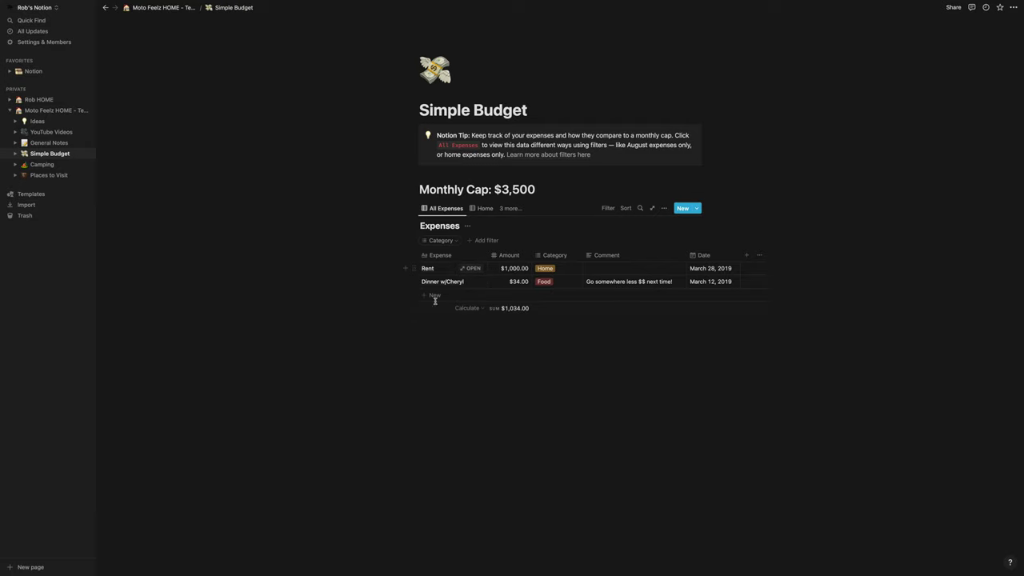
# Step: Scroll the view right toward the template gallery's Personal templates
pyautogui.hscroll(1, 518, 326)
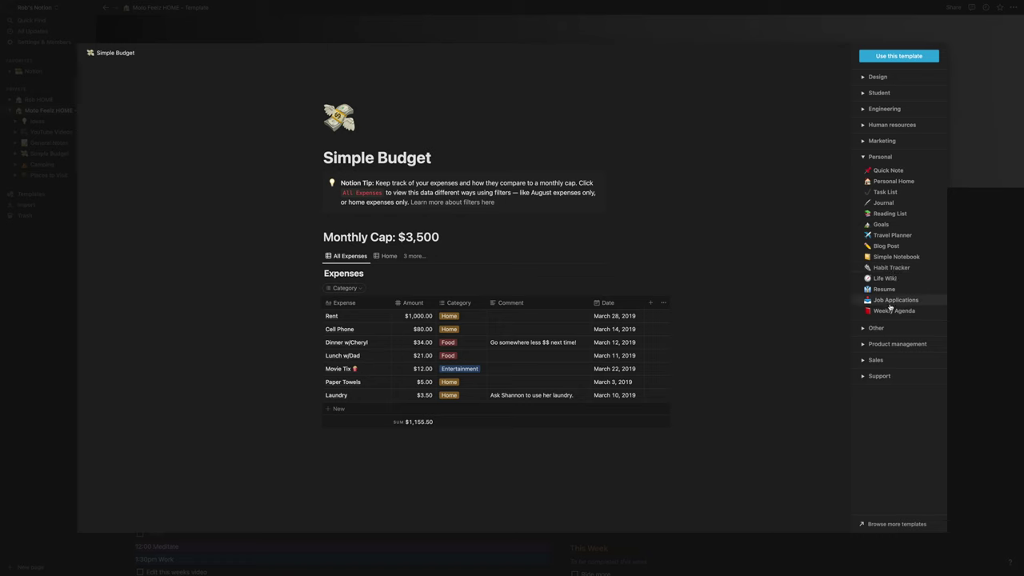
# Step: Preview the Habit Tracker template and create a page from it
pyautogui.click(890, 268)
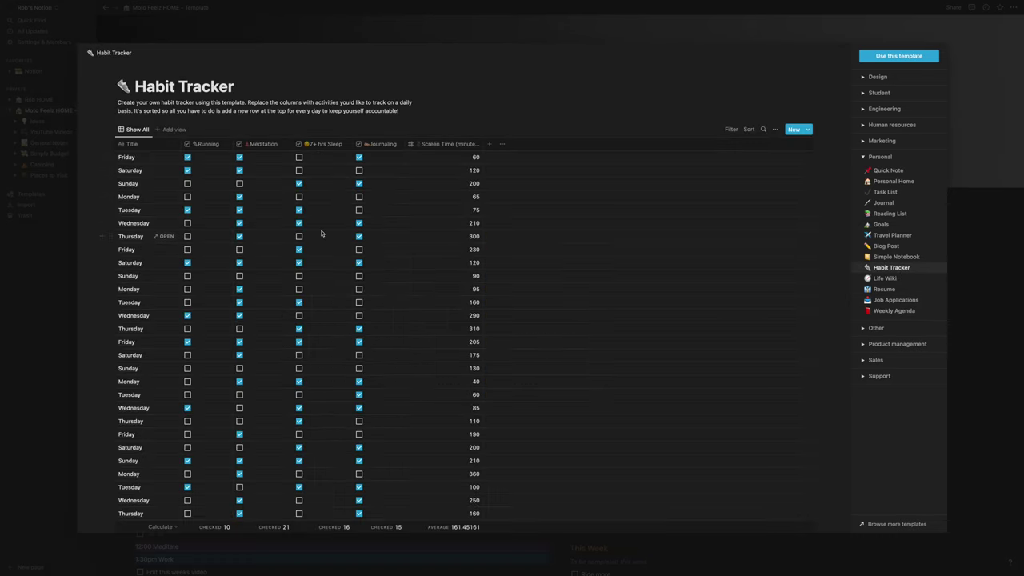
pyautogui.scroll(-5, 322, 232)
pyautogui.scroll(5, 320, 228)
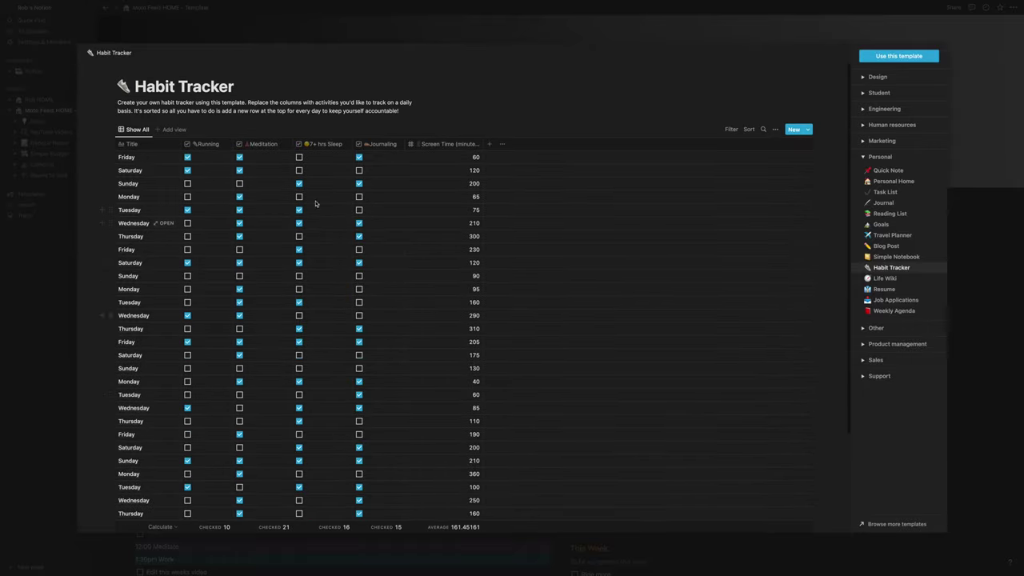
pyautogui.click(889, 61)
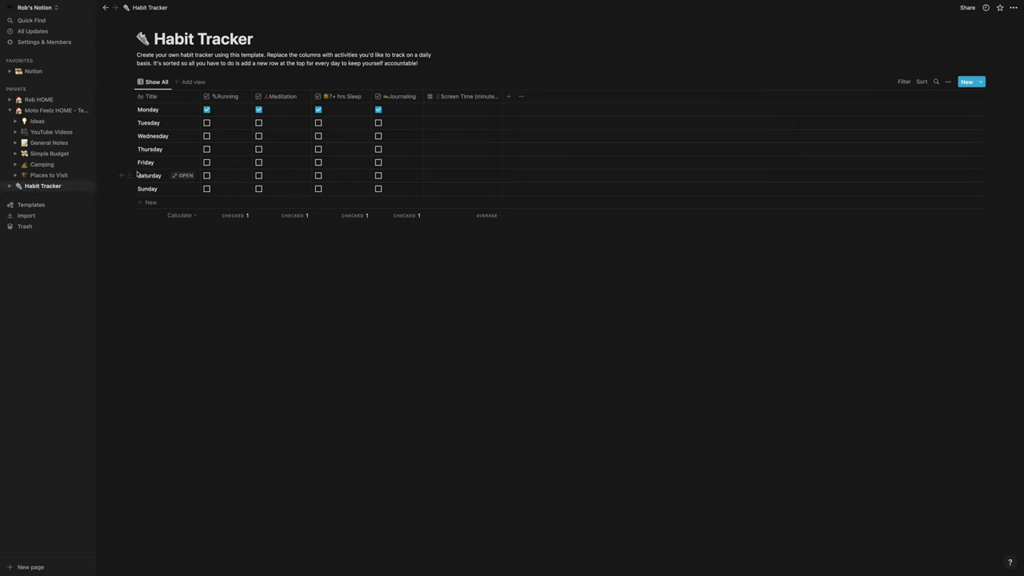
# Step: Nest Habit Tracker under Moto Feelz HOME, move its link into Organisational, and open it
pyautogui.moveTo(36, 188); pyautogui.dragTo(36, 117)
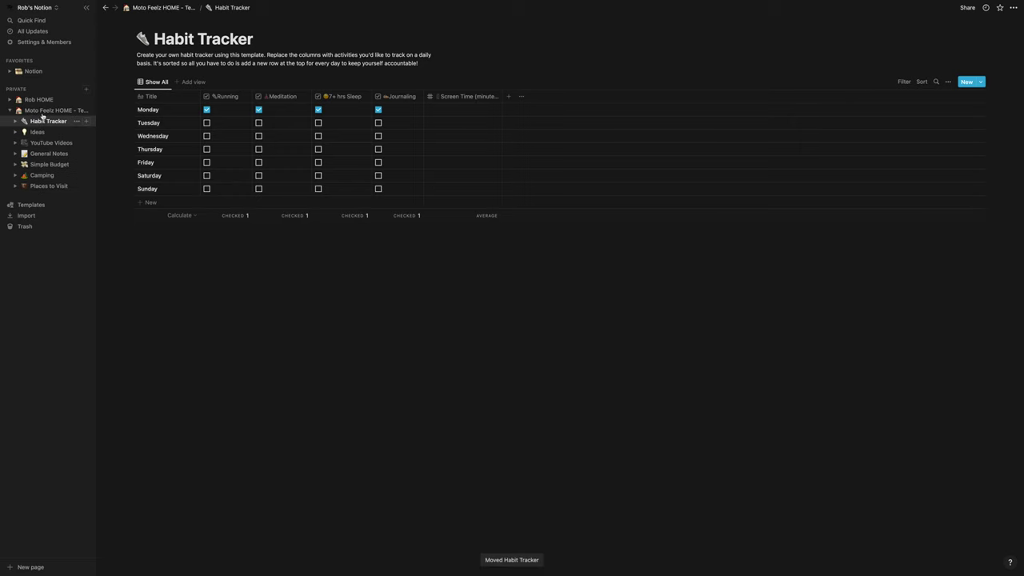
pyautogui.click(56, 111)
pyautogui.moveTo(130, 330); pyautogui.dragTo(588, 353)
pyautogui.click(601, 357)
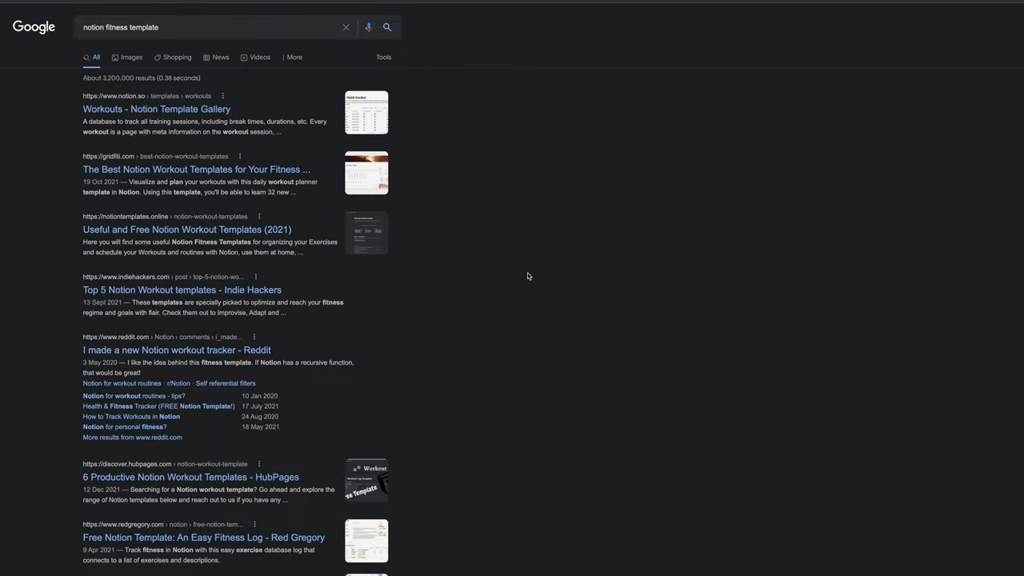
# Step: Open the 'Workouts - Notion Template Gallery' result and scroll through the template page
pyautogui.click(177, 112)
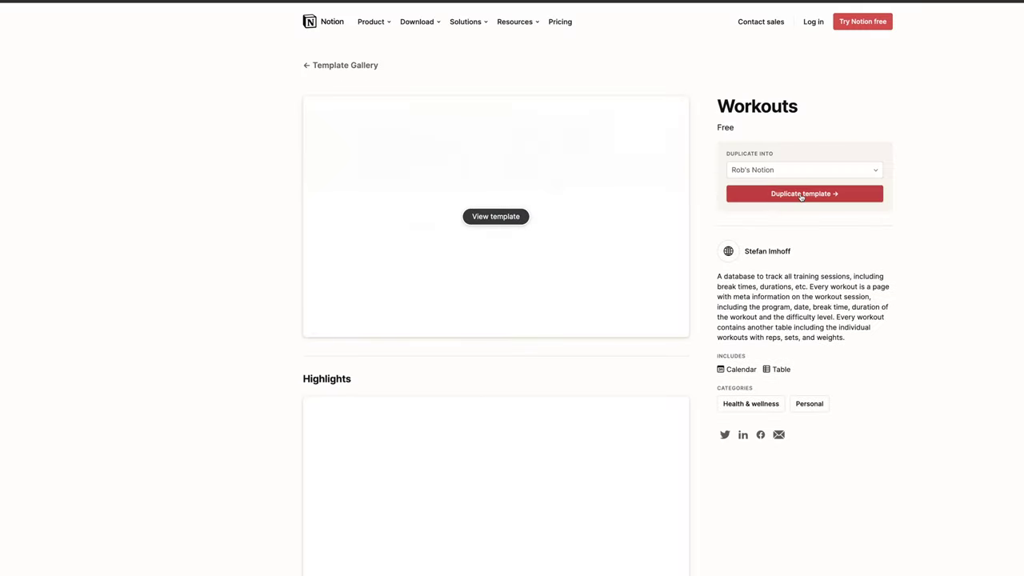
pyautogui.scroll(-5, 824, 288)
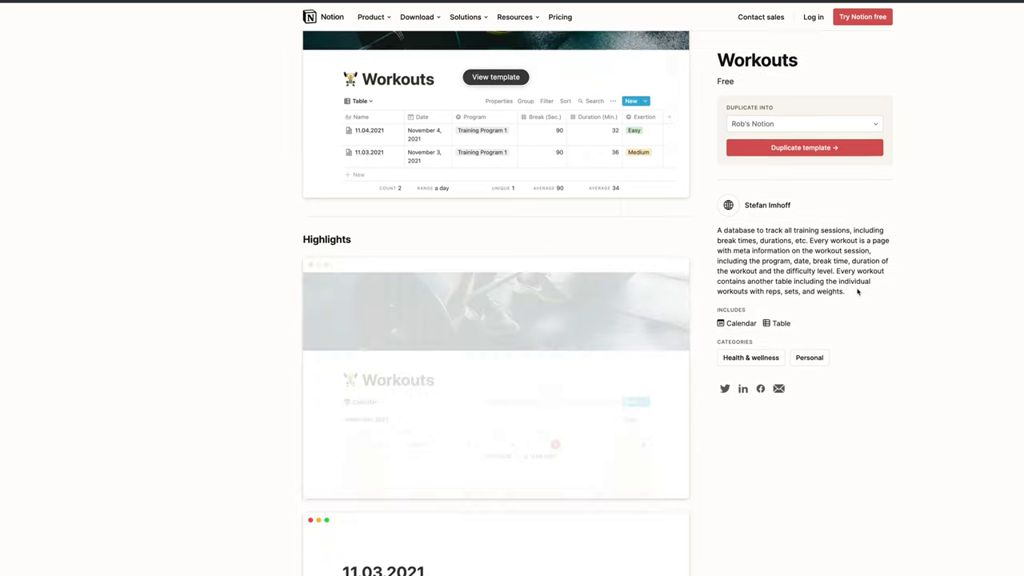
pyautogui.scroll(-6, 857, 291)
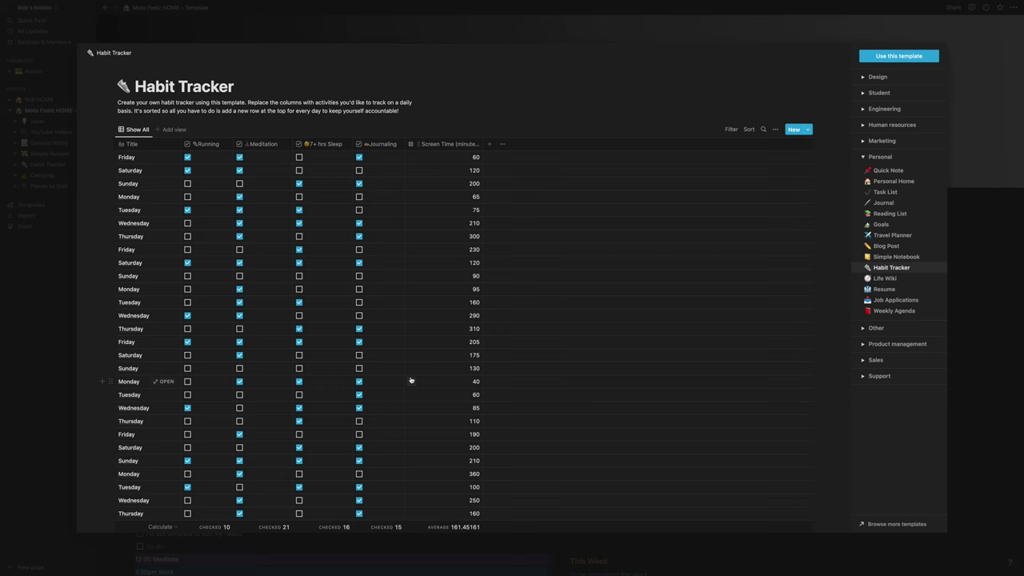
# Step: Preview the Resume, Job Applications and Weekly Agenda templates, collapse Personal, and close the gallery
pyautogui.click(894, 289)
pyautogui.click(899, 299)
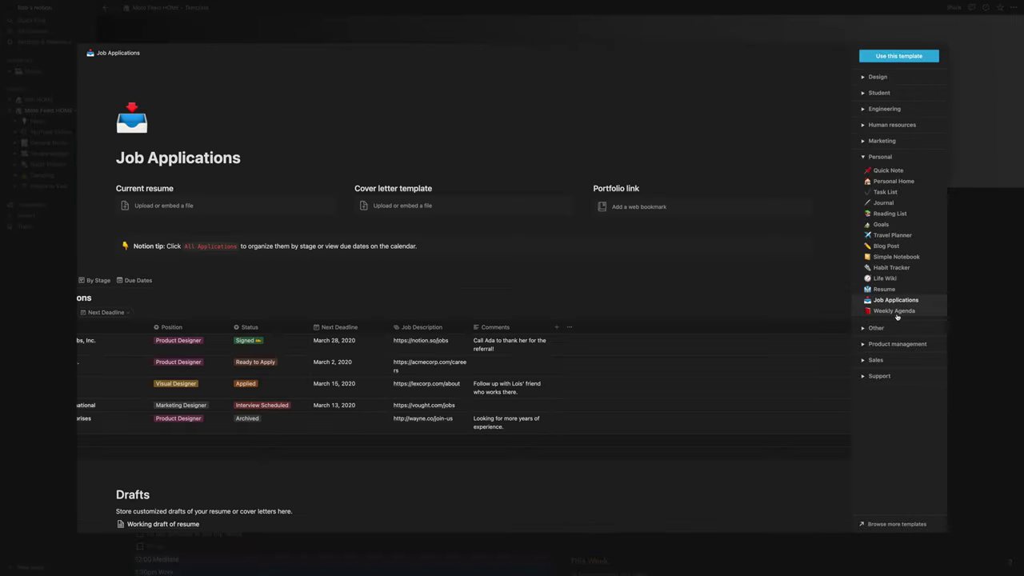
pyautogui.click(894, 311)
pyautogui.click(864, 157)
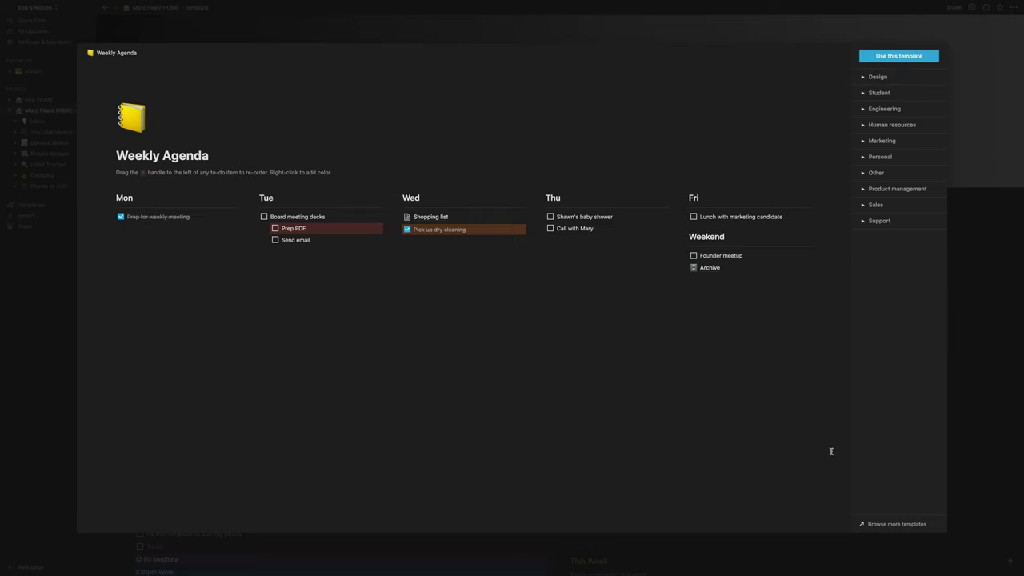
pyautogui.press('Escape')
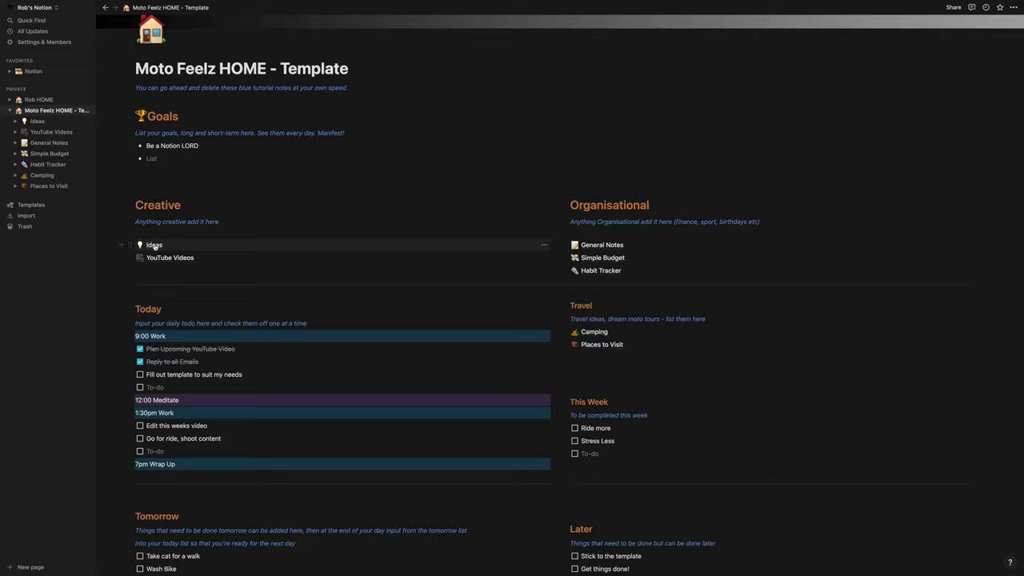
# Step: Open the Ideas page under Creative and scroll down to its idea columns
pyautogui.click(153, 245)
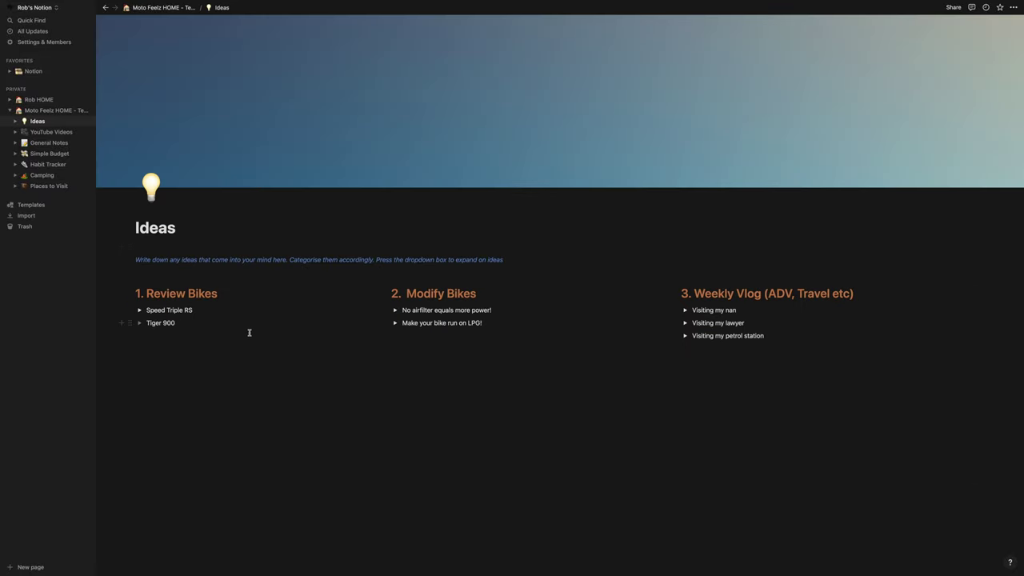
pyautogui.scroll(-2, 249, 332)
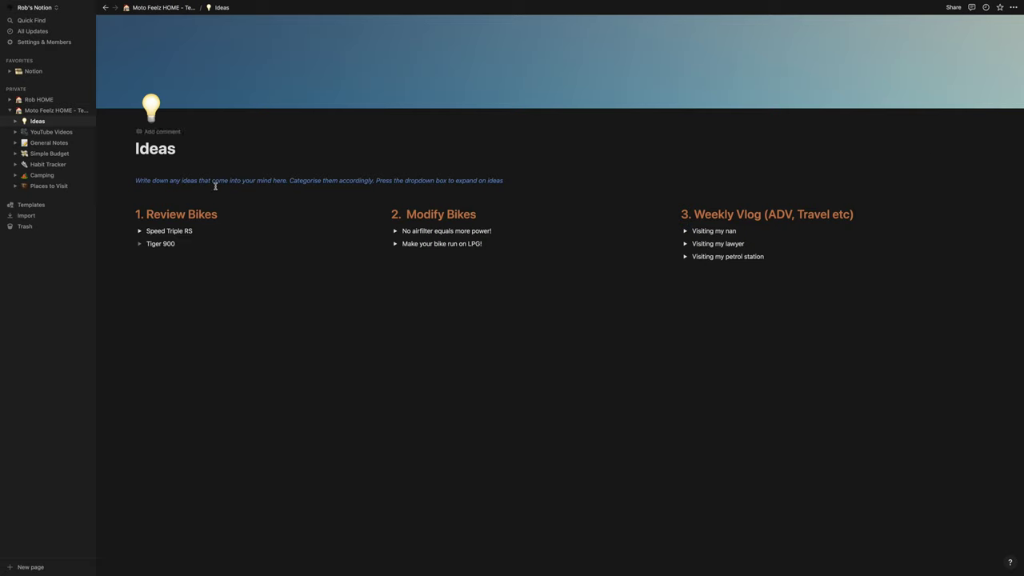
# Step: Add Ideas to favorites and expand the Speed Triple RS and No airfilter idea notes
pyautogui.click(1000, 7)
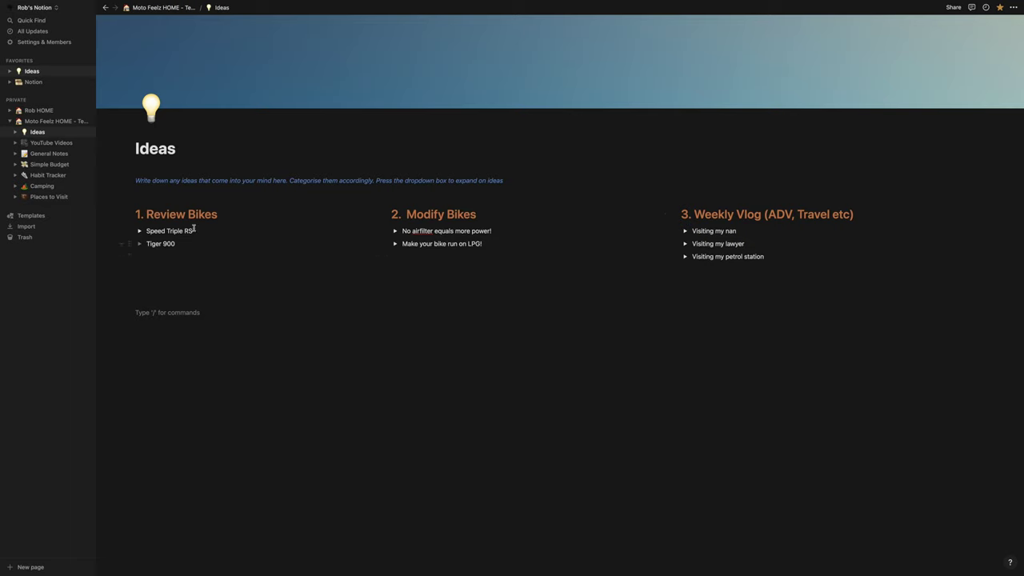
pyautogui.click(140, 231)
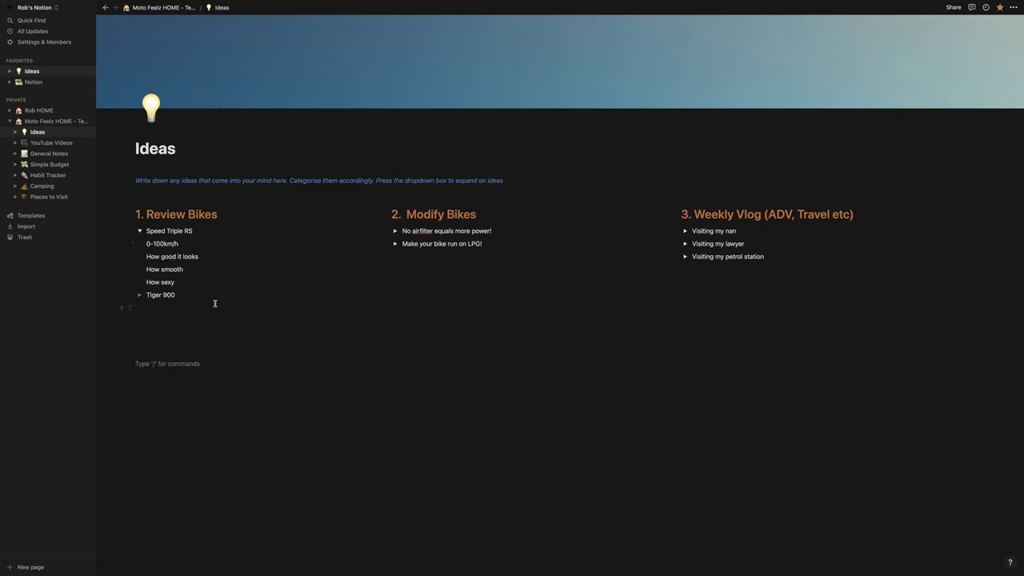
pyautogui.click(140, 231)
pyautogui.click(394, 232)
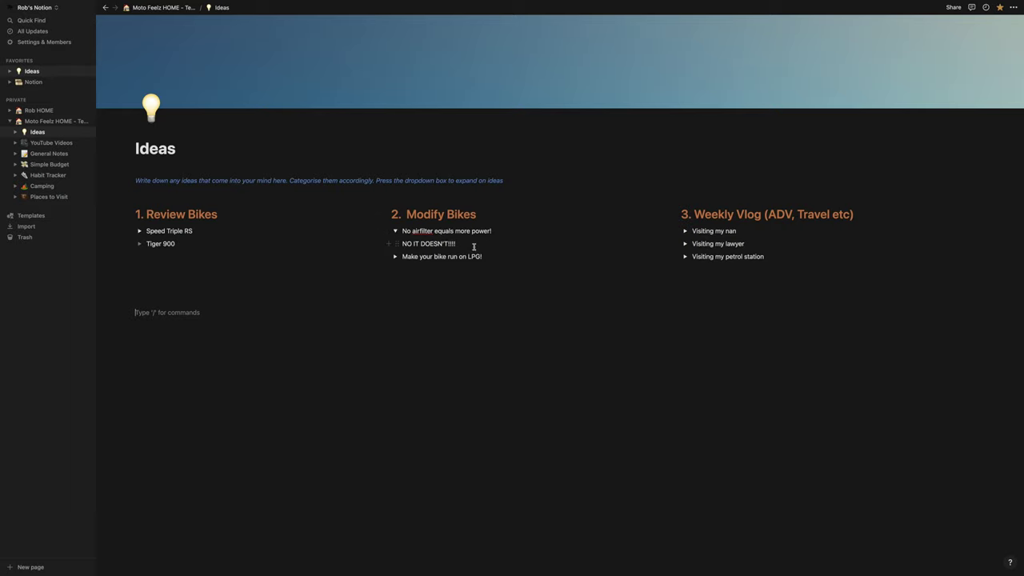
# Step: Select the first two Modify Bikes ideas, clear the selection, and return to Moto Feelz HOME - Template
pyautogui.moveTo(474, 247); pyautogui.dragTo(401, 231)
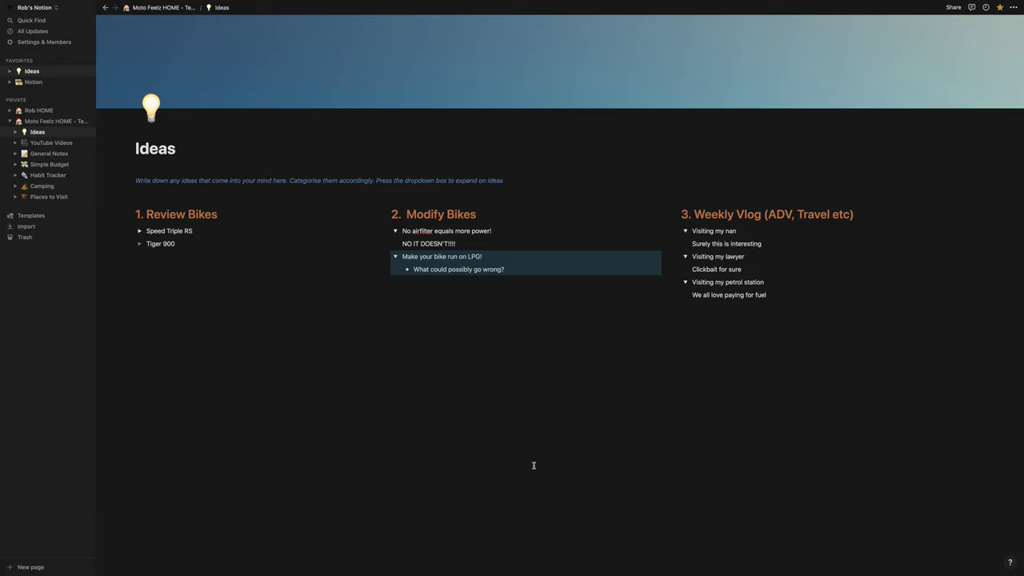
pyautogui.click(537, 460)
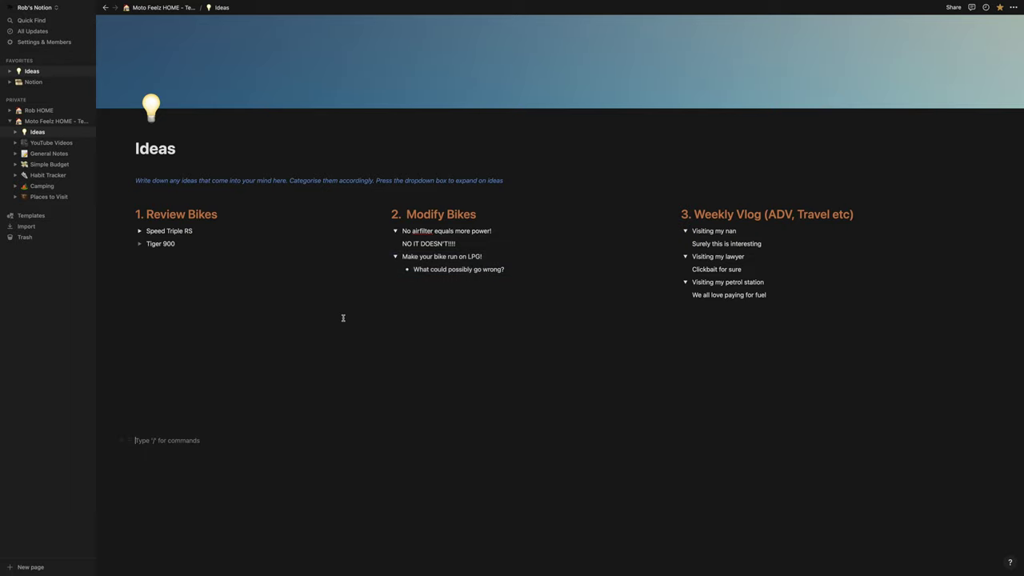
pyautogui.click(53, 121)
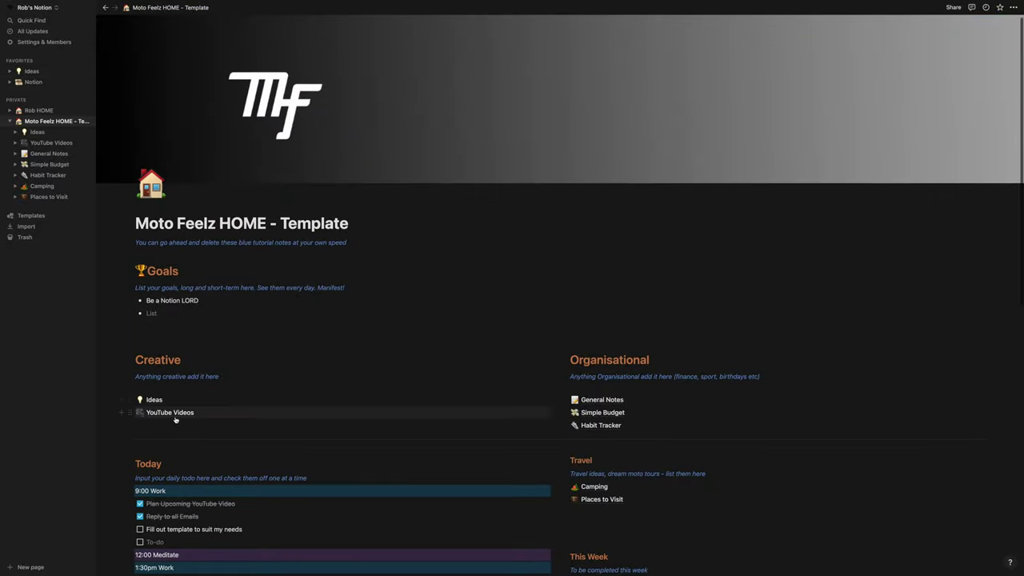
# Step: Open YouTube Videos, favorite it, scroll the 24-video table, and preview Insta 360 Review
pyautogui.click(169, 413)
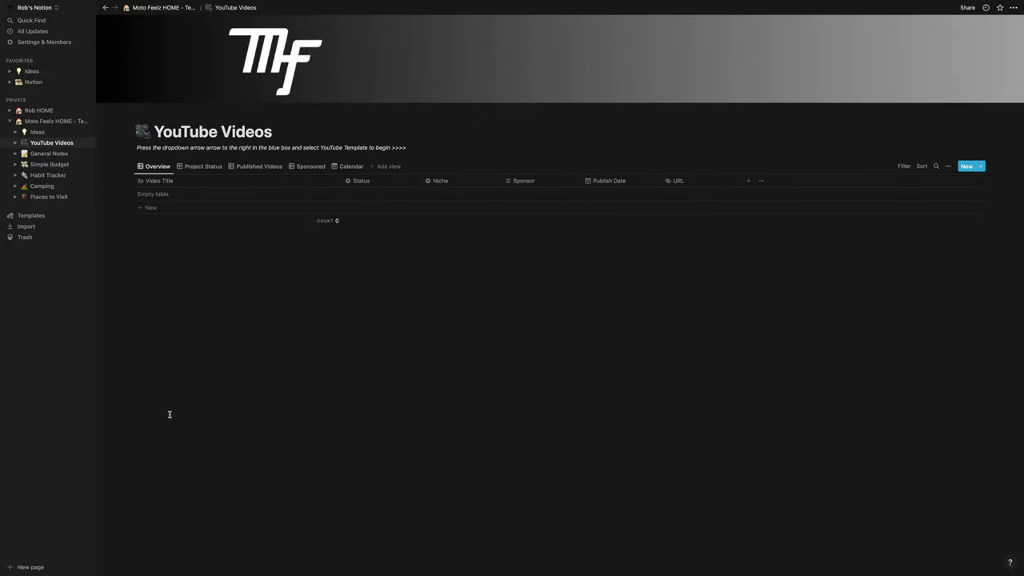
pyautogui.click(1000, 7)
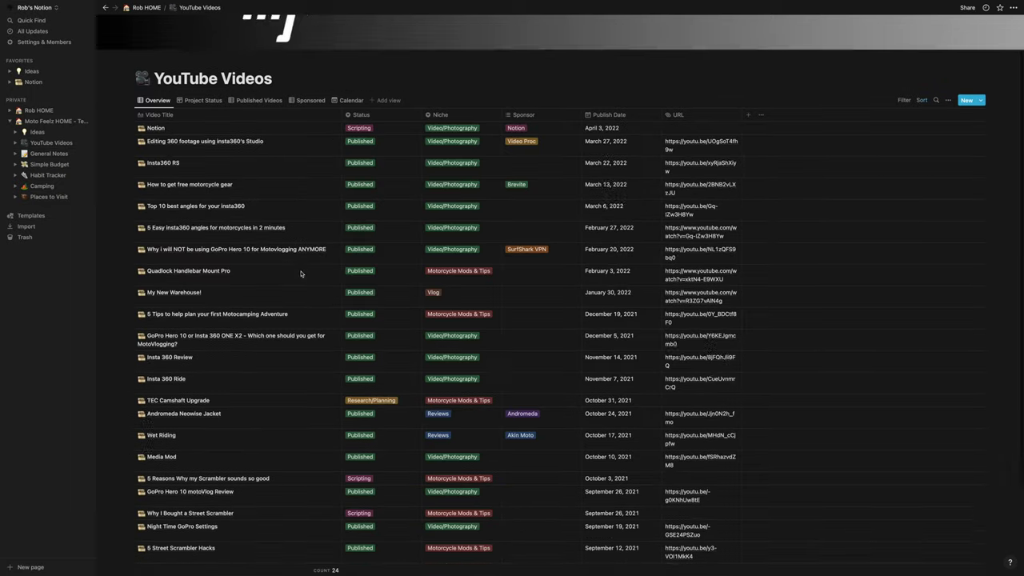
pyautogui.scroll(-5, 301, 274)
pyautogui.scroll(5, 301, 273)
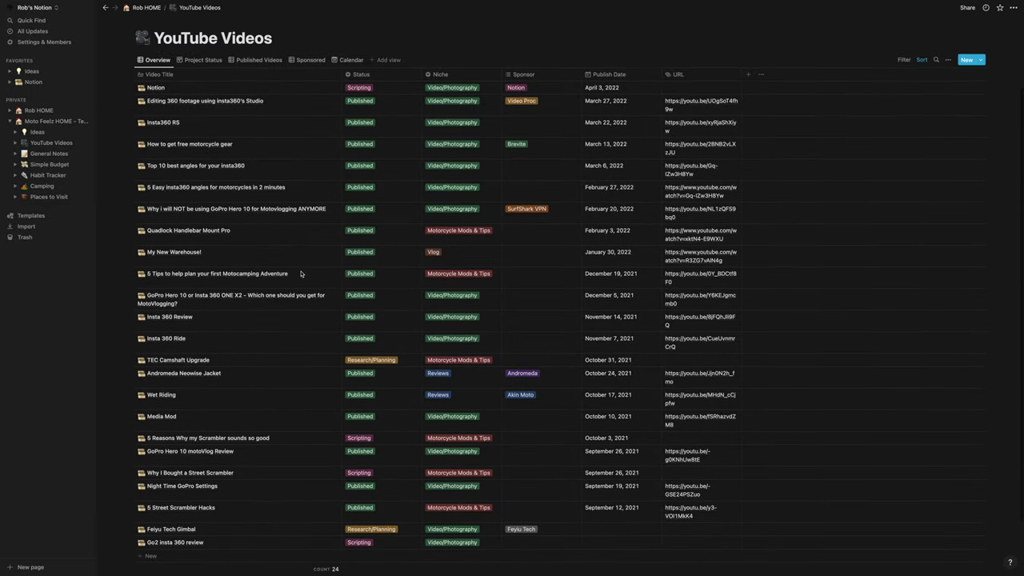
pyautogui.scroll(-3, 615, 483)
pyautogui.scroll(1, 615, 483)
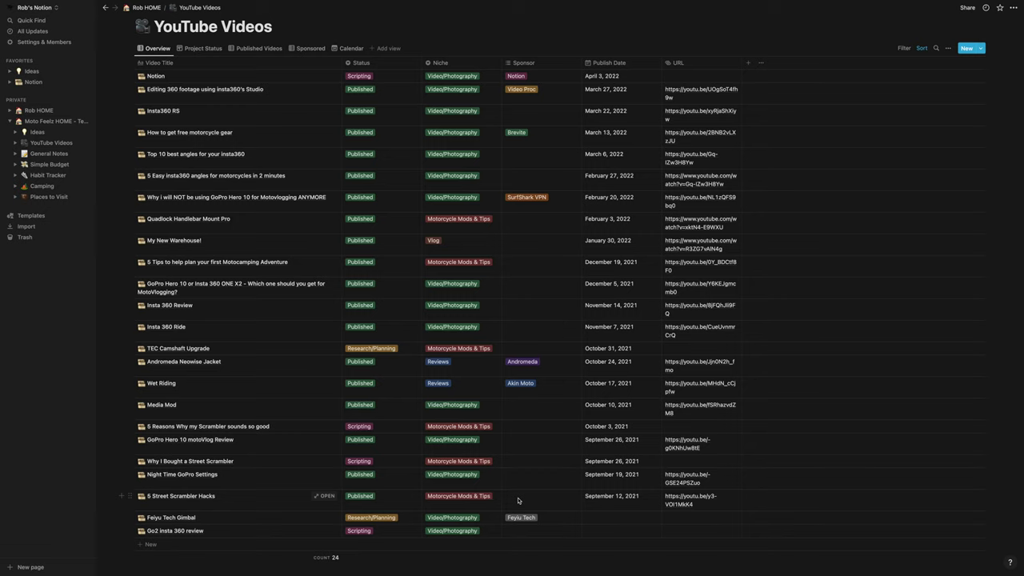
pyautogui.scroll(-1, 518, 501)
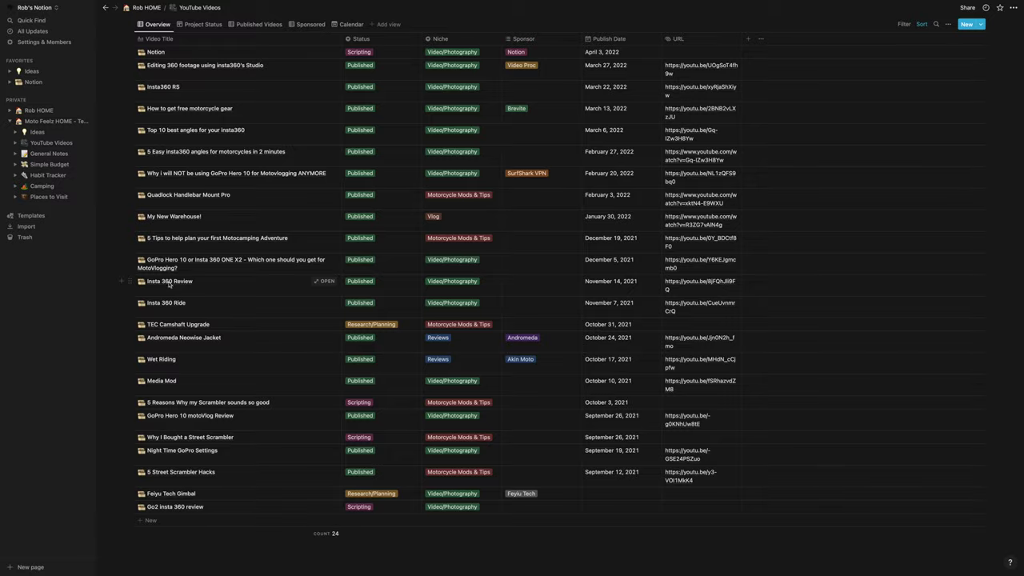
pyautogui.click(322, 283)
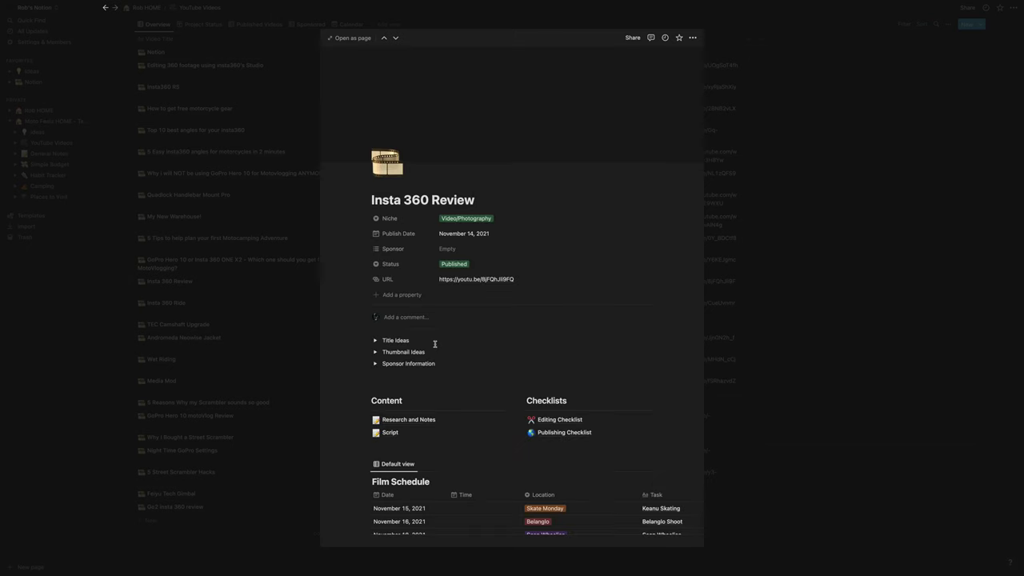
# Step: Open Insta 360 Review as a full page and check its Niche (Video/Photography) and empty Sponsor
pyautogui.click(356, 38)
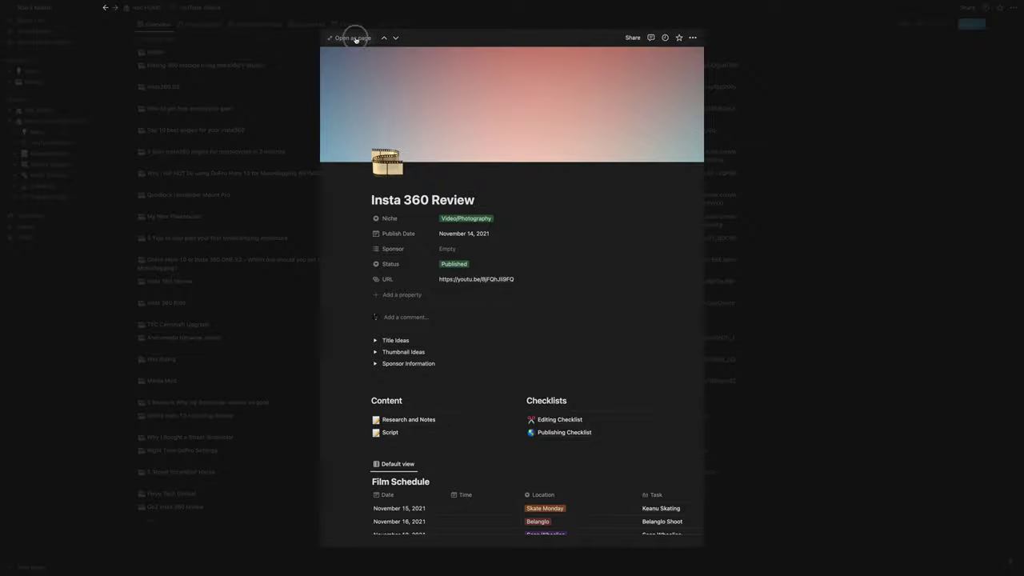
pyautogui.scroll(-1, 294, 264)
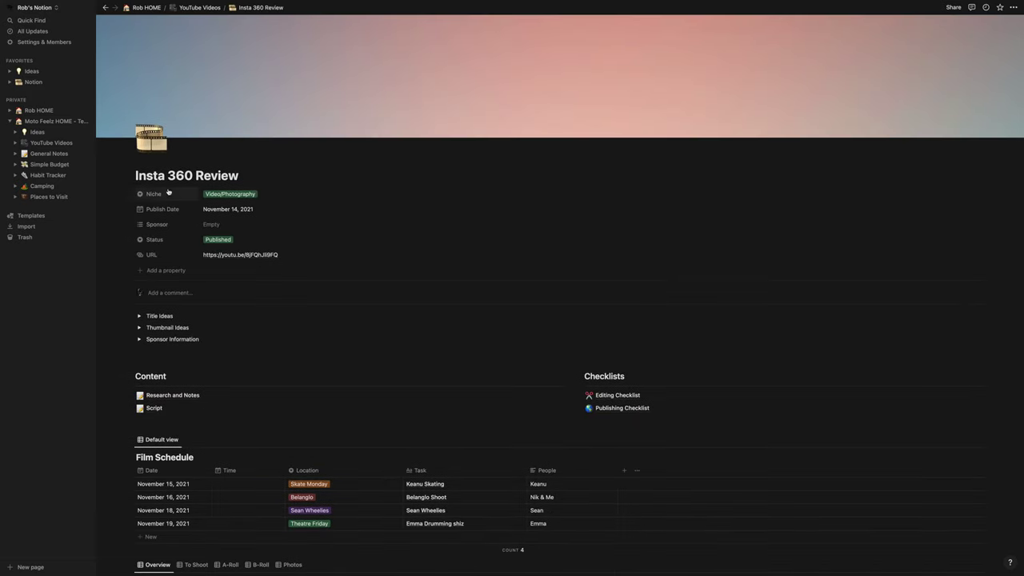
pyautogui.click(240, 197)
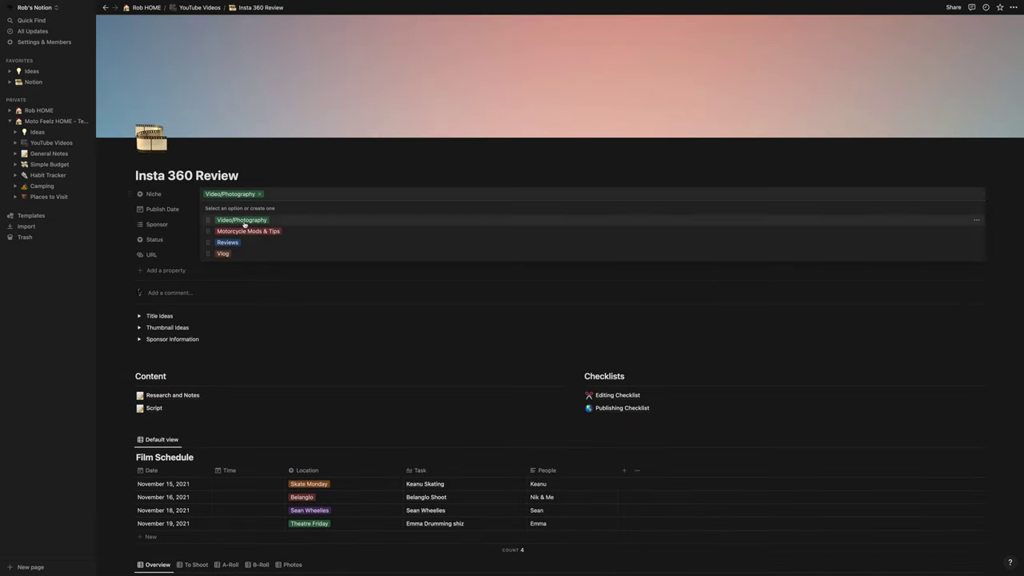
pyautogui.click(176, 239)
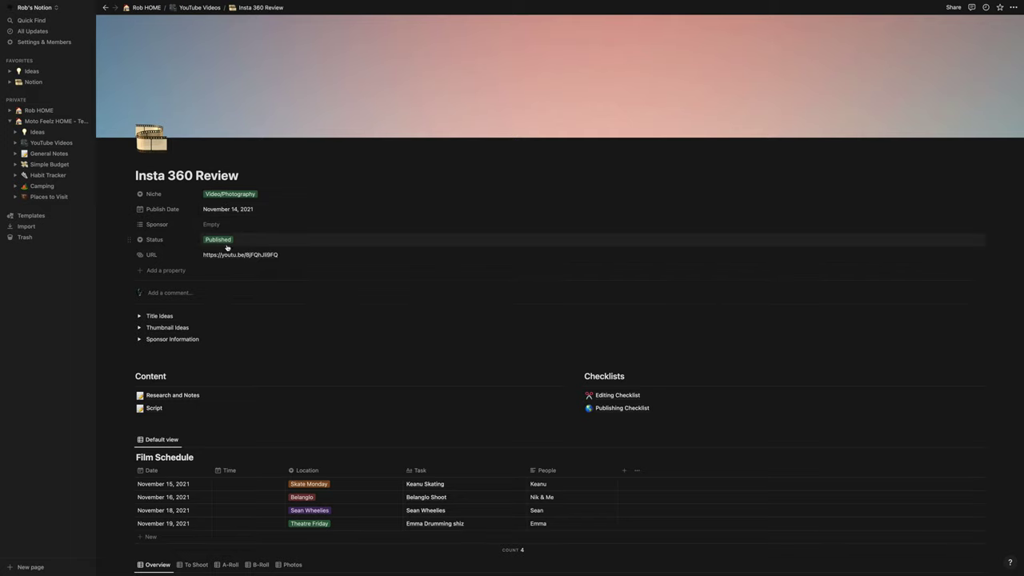
pyautogui.click(212, 226)
pyautogui.click(304, 212)
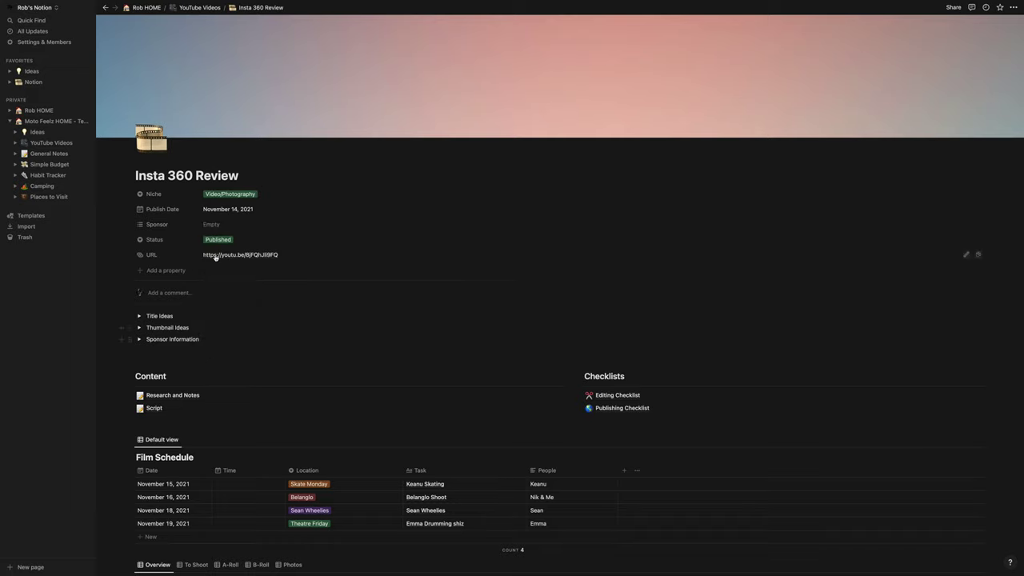
# Step: Expand and collapse the Title Ideas, Thumbnail Ideas and Sponsor Information toggles
pyautogui.scroll(-1, 248, 269)
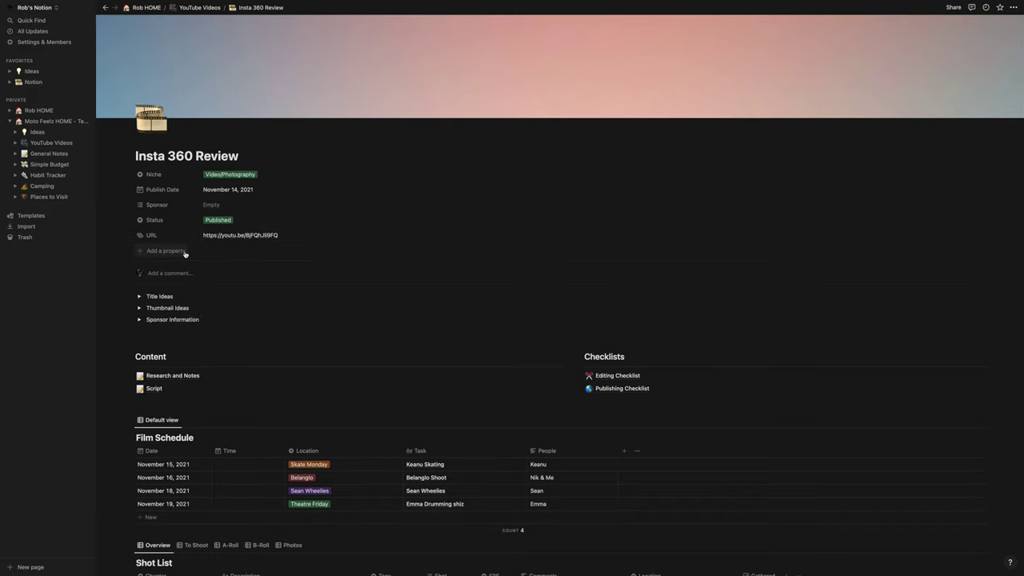
pyautogui.scroll(-3, 185, 253)
pyautogui.click(140, 234)
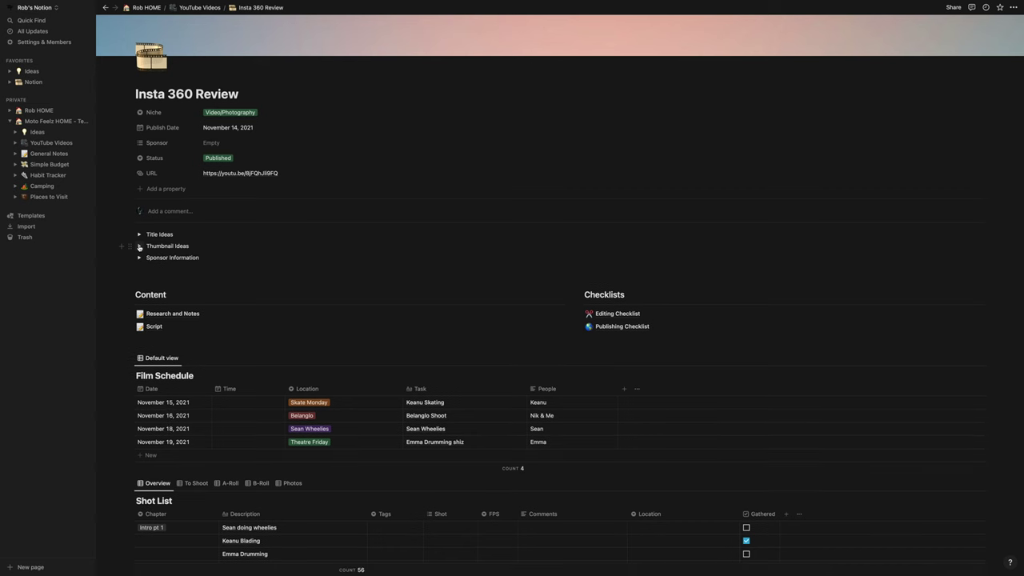
pyautogui.click(139, 247)
pyautogui.click(139, 247)
pyautogui.click(139, 257)
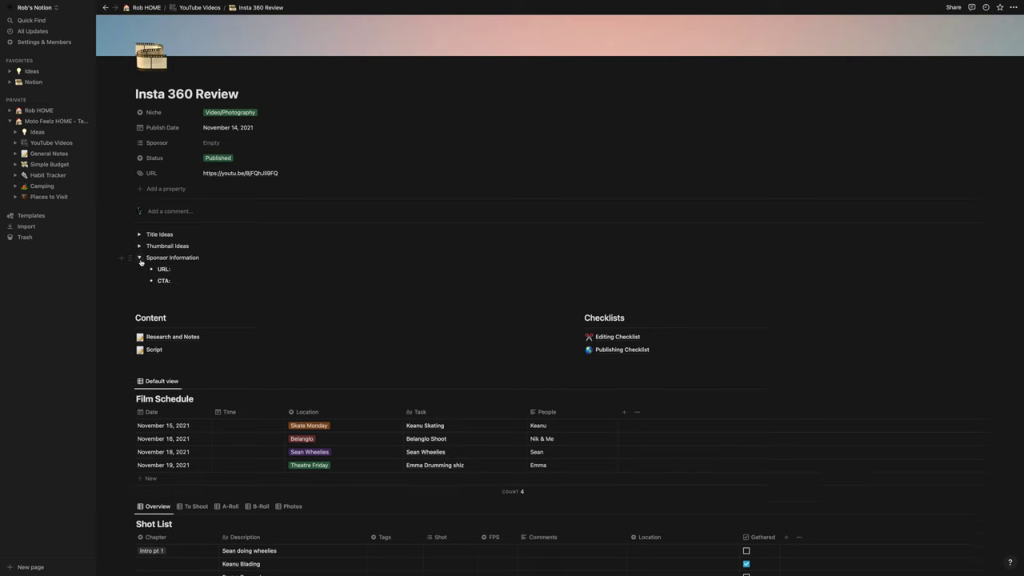
pyautogui.click(140, 257)
pyautogui.scroll(-1, 198, 280)
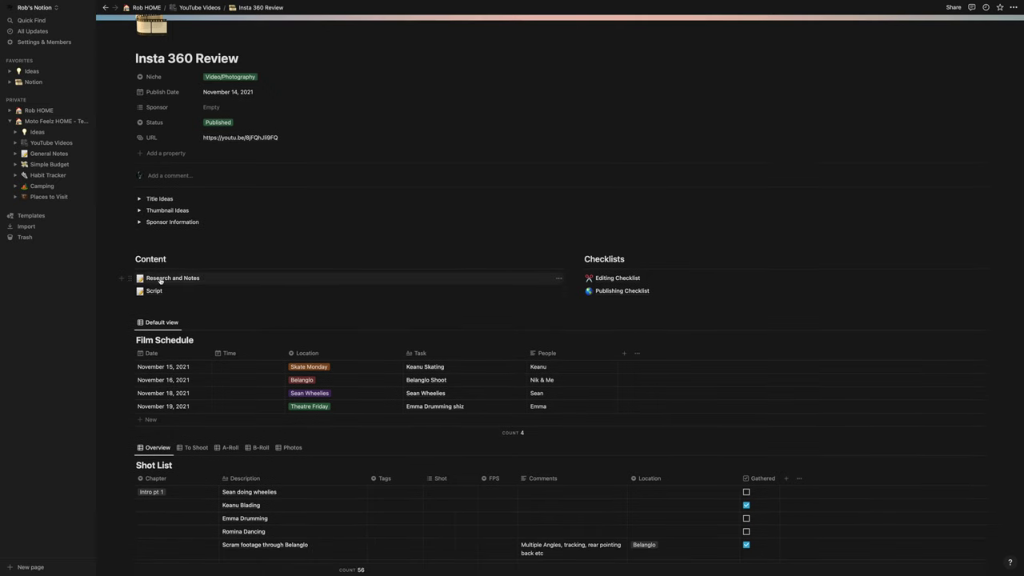
pyautogui.click(172, 278)
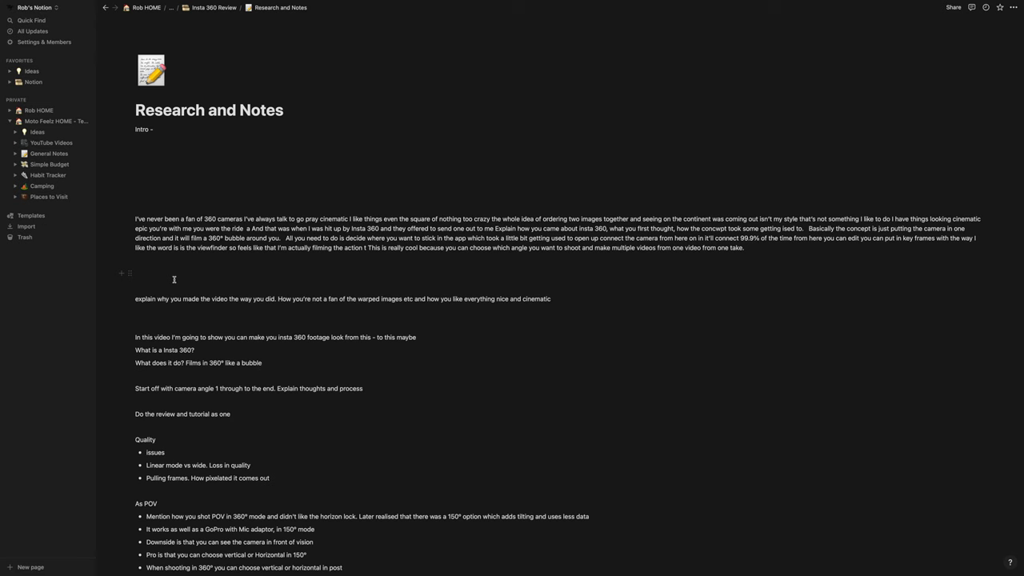
pyautogui.scroll(-1, 174, 279)
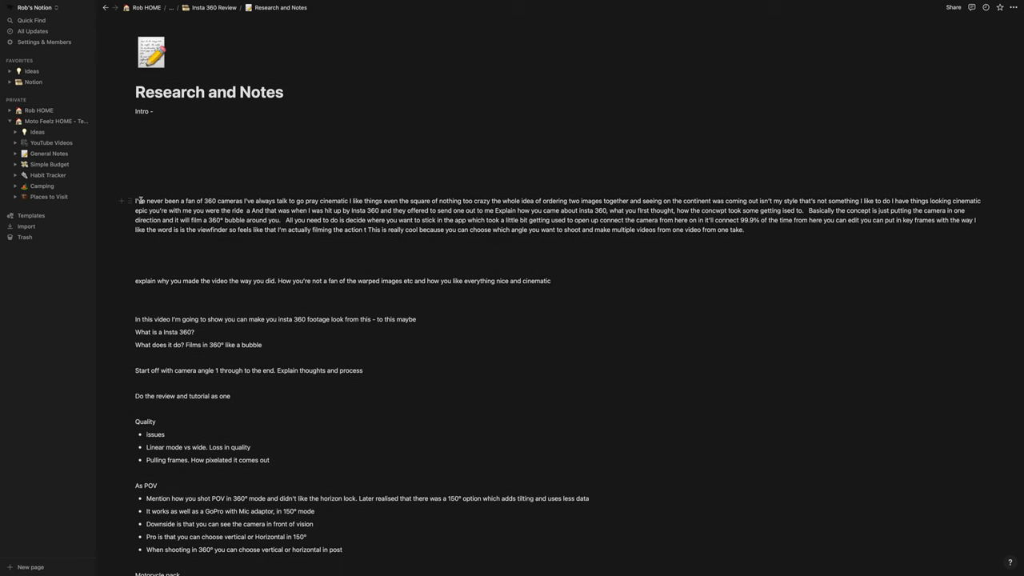
pyautogui.moveTo(140, 201); pyautogui.dragTo(665, 230)
pyautogui.click(665, 231)
pyautogui.scroll(-5, 396, 240)
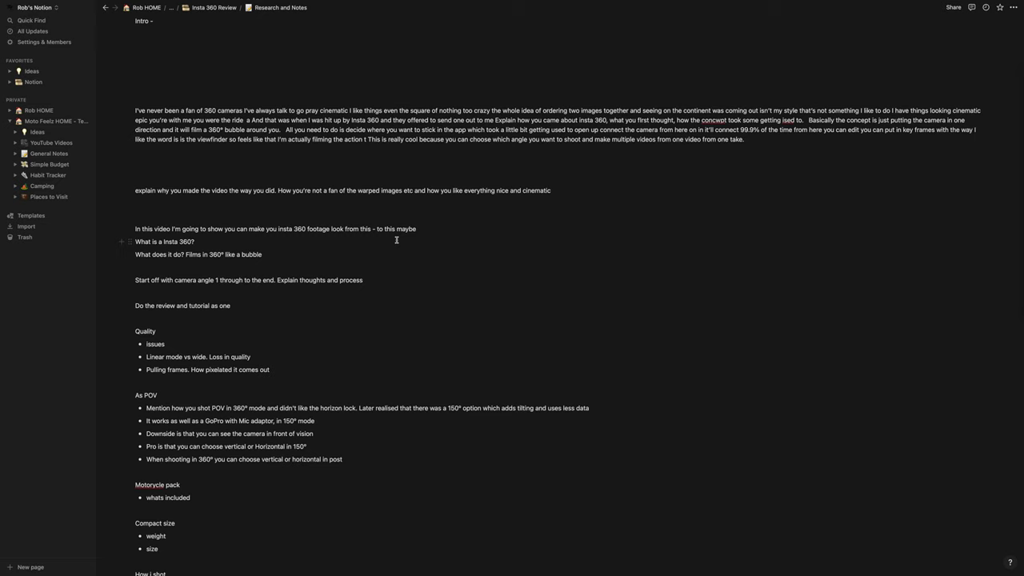
pyautogui.scroll(-8, 381, 254)
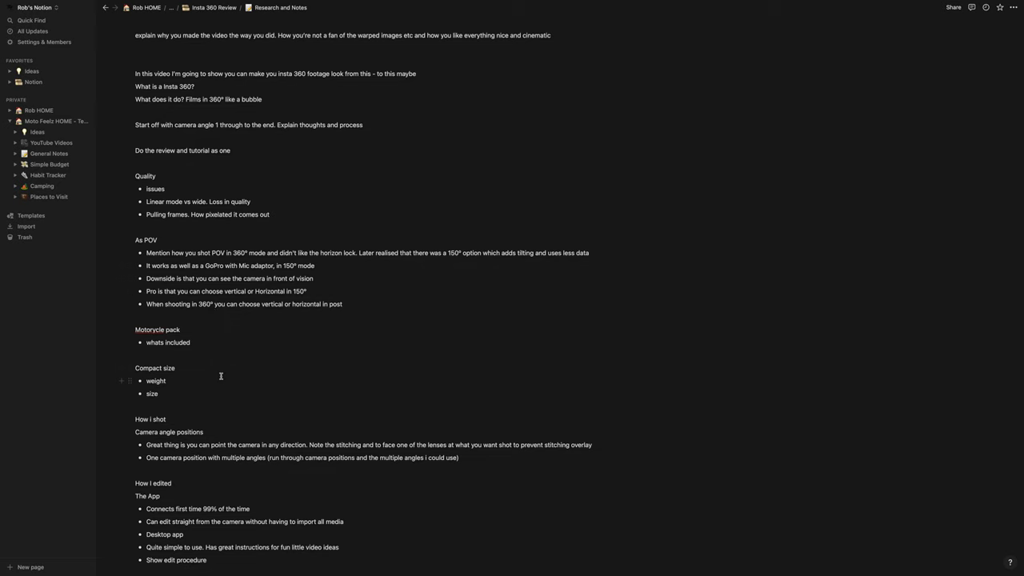
pyautogui.scroll(-16, 221, 376)
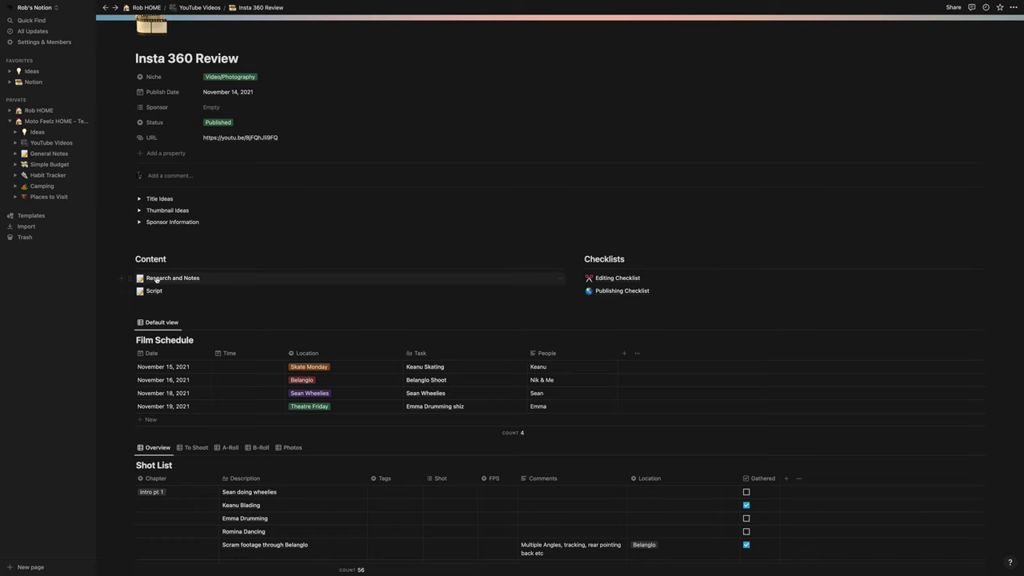
# Step: Open the Script subpage and scroll through it
pyautogui.click(155, 291)
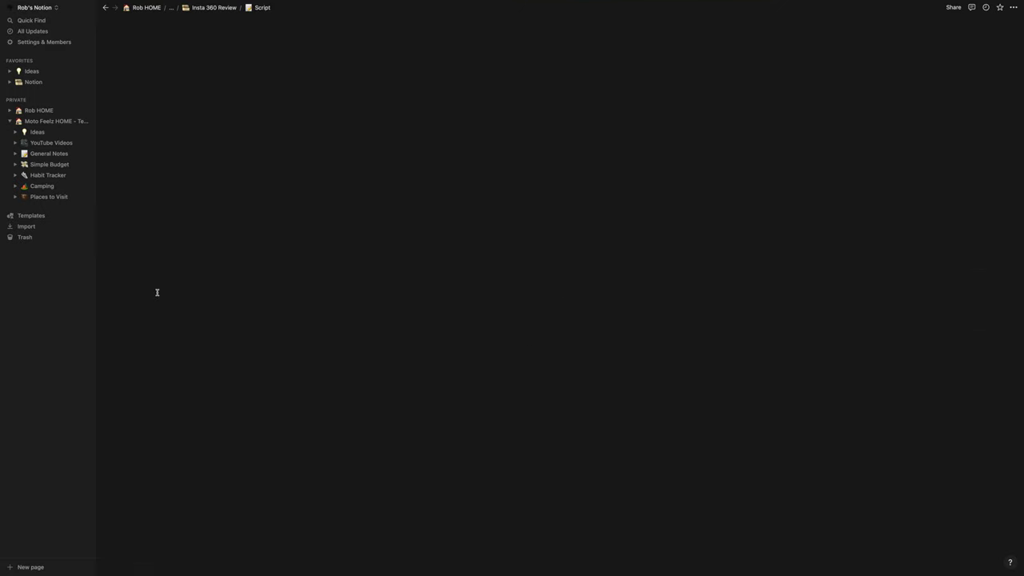
pyautogui.scroll(-20, 274, 315)
pyautogui.scroll(20, 275, 317)
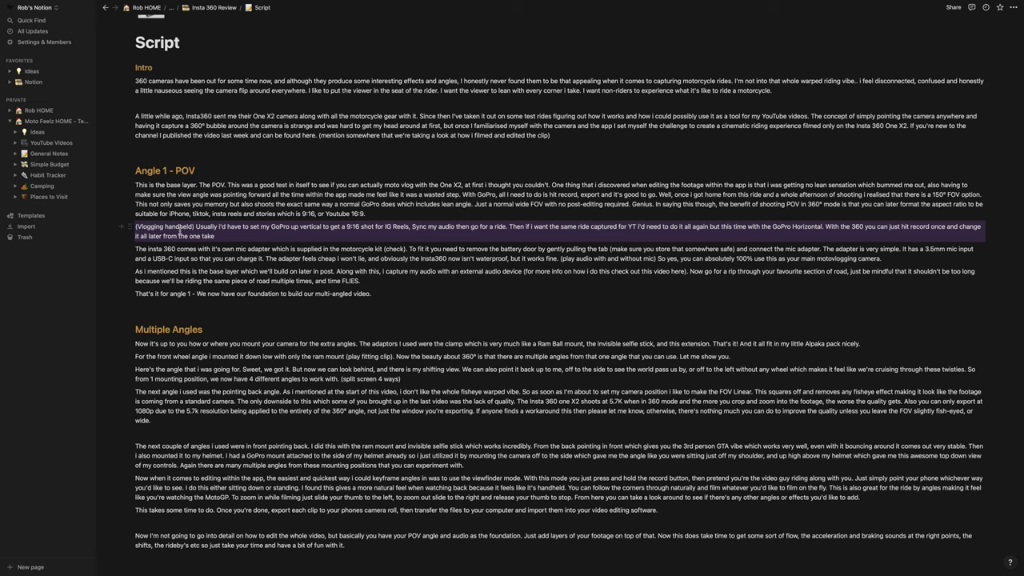
pyautogui.scroll(-3, 180, 231)
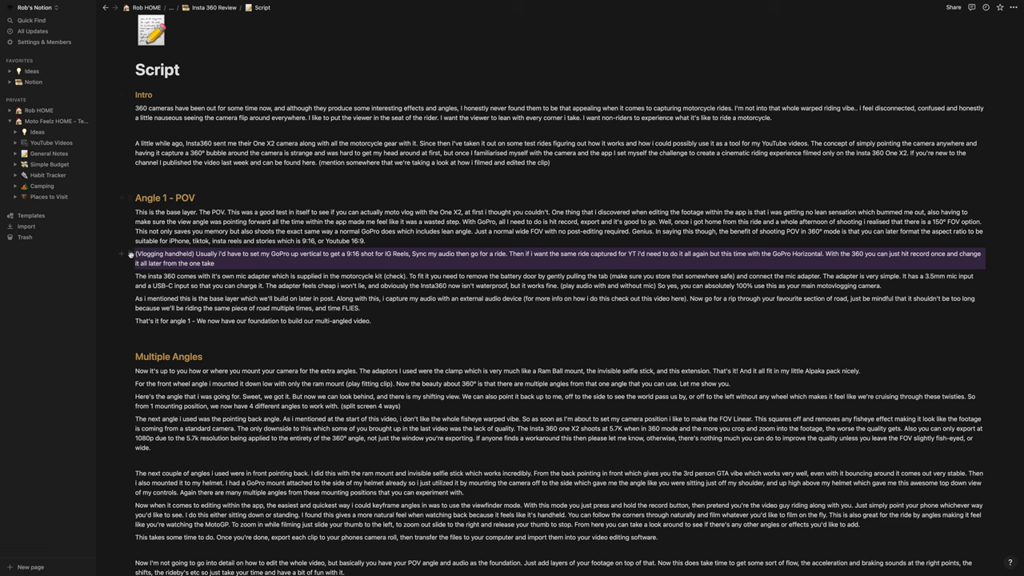
# Step: Make the Vlogging handheld paragraph's text orange
pyautogui.click(130, 254)
pyautogui.moveTo(68, 301)
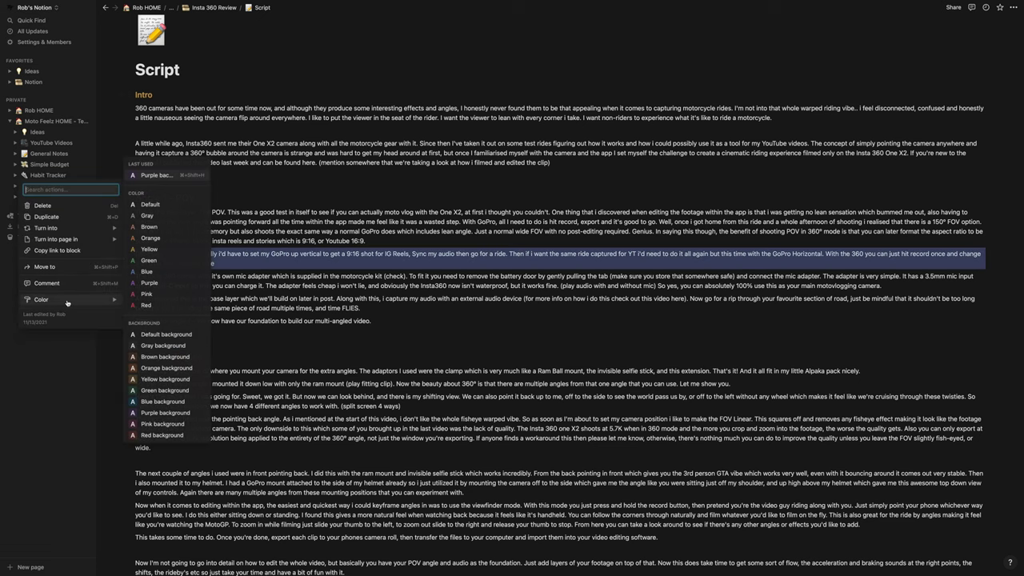
pyautogui.click(168, 369)
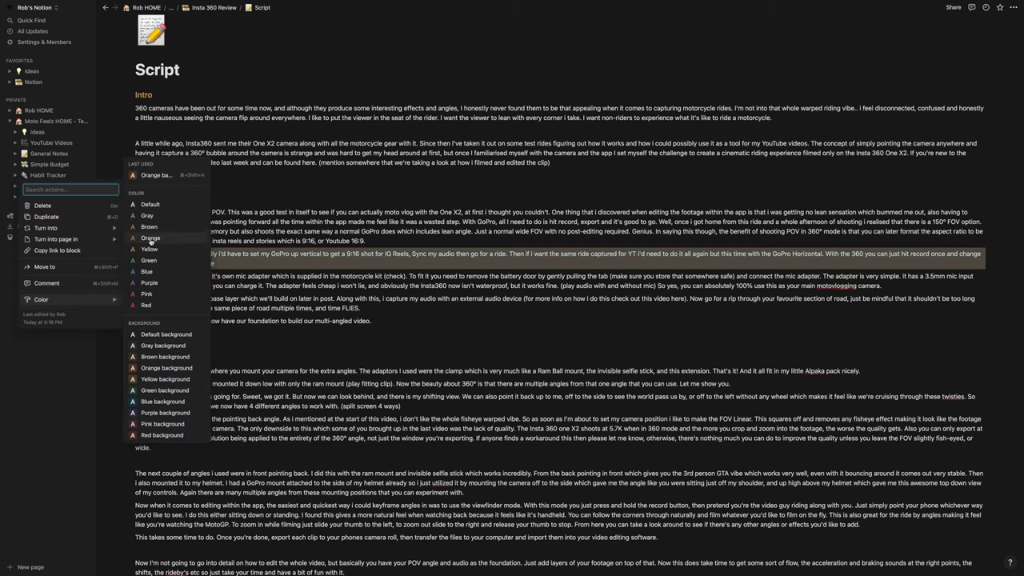
pyautogui.click(150, 238)
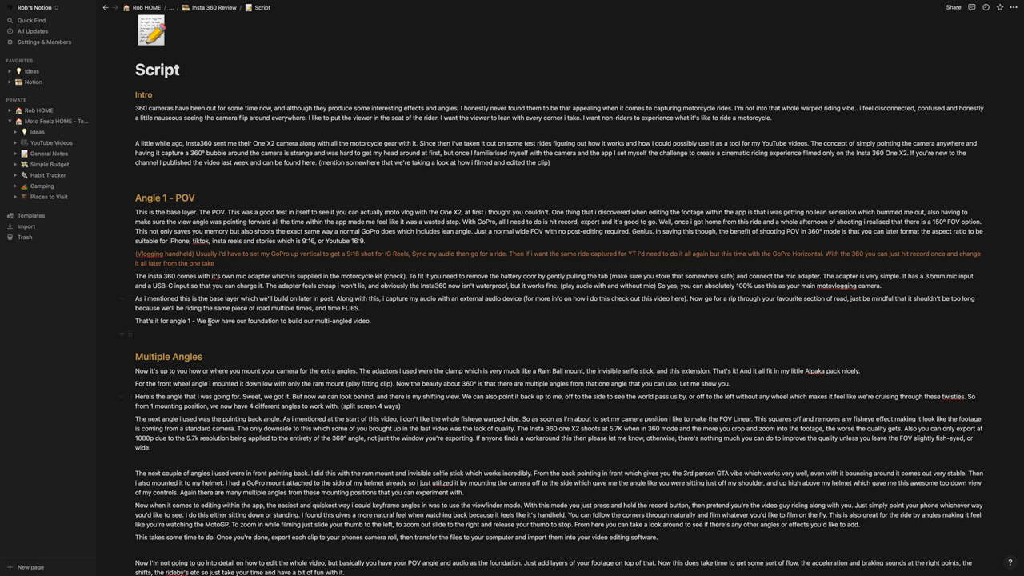
pyautogui.click(130, 252)
pyautogui.press('Escape')
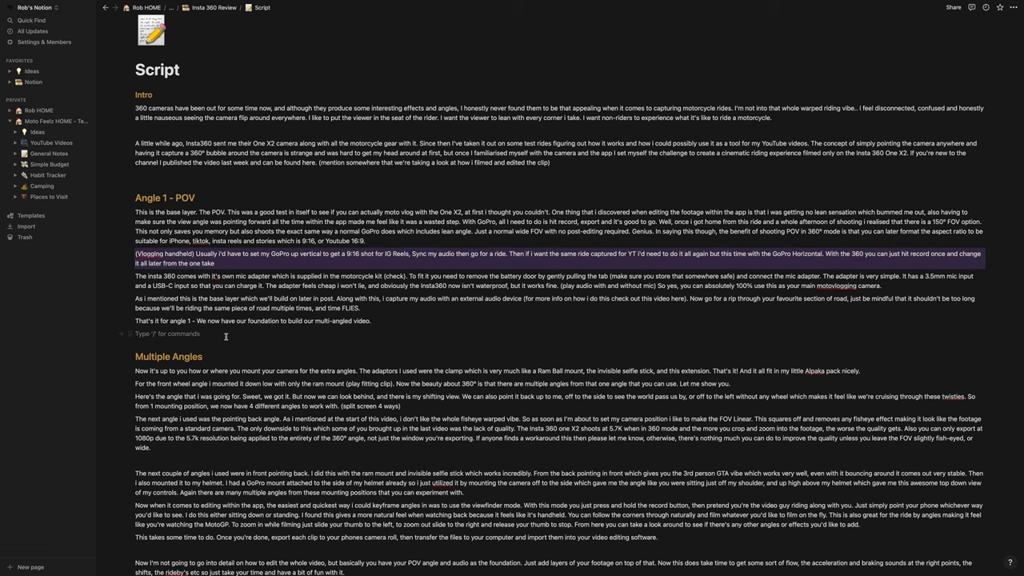
# Step: Browse the / slash-command menu, then open the Editing Checklist page
pyautogui.write('/')
pyautogui.scroll(-10, 238, 404)
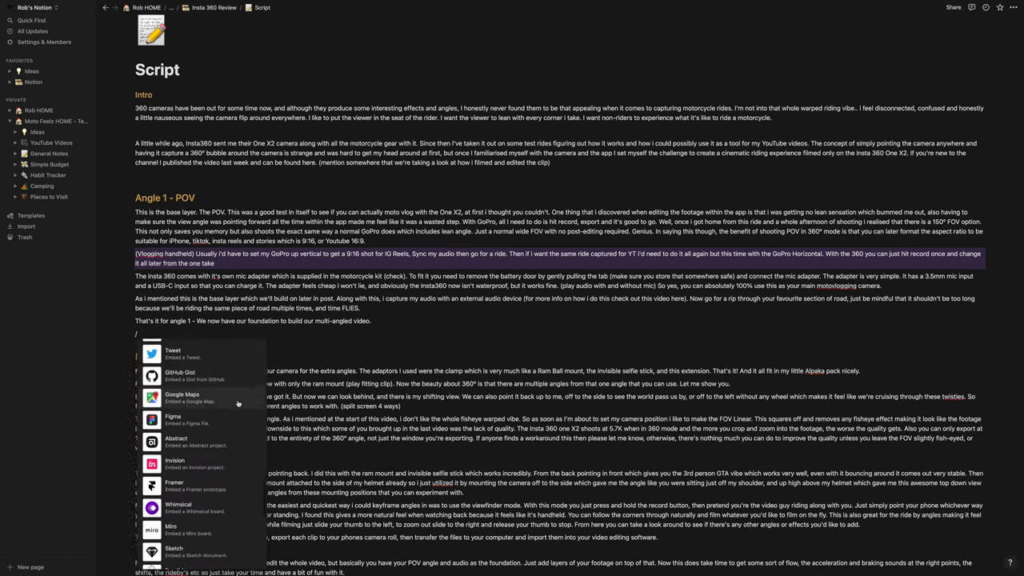
pyautogui.scroll(5, 238, 404)
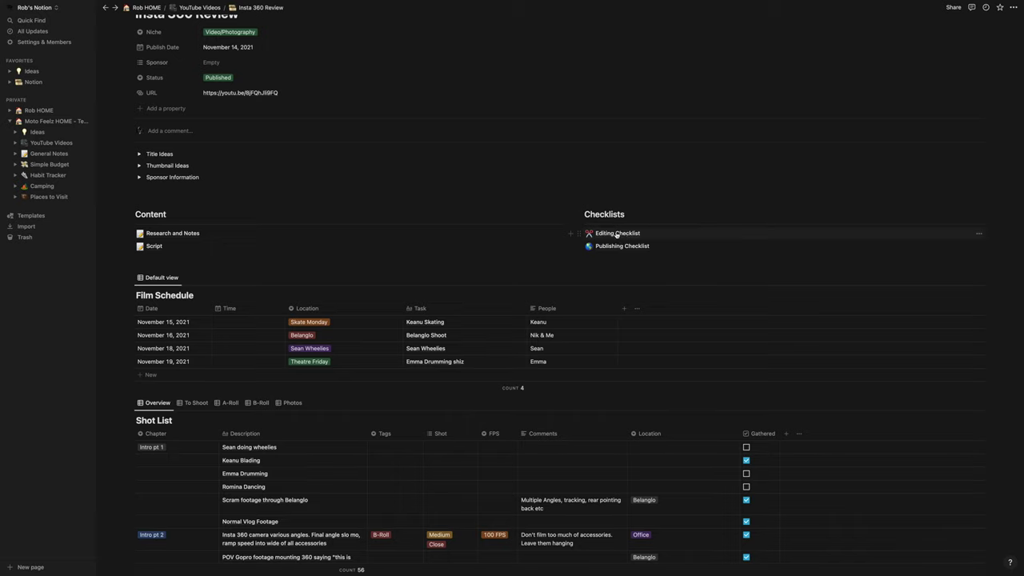
pyautogui.click(610, 232)
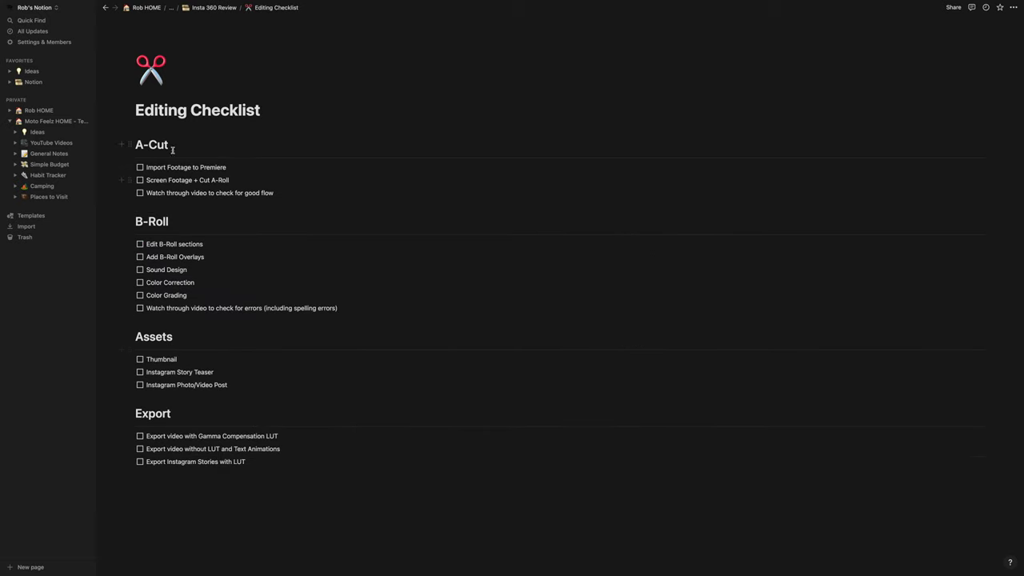
# Step: Look over the Publishing Checklist page, then return to the Insta 360 Review page
pyautogui.click(104, 9)
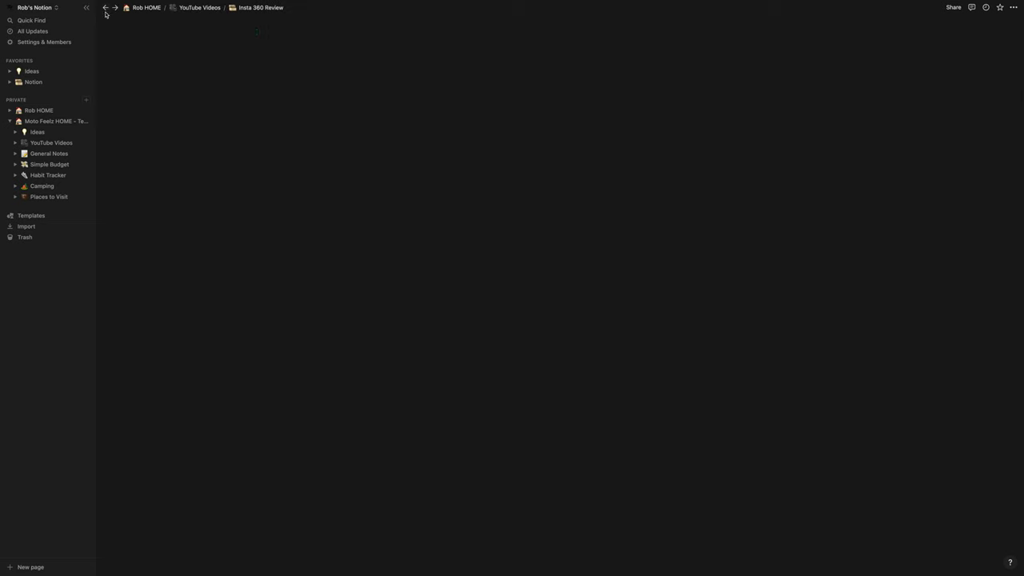
pyautogui.click(610, 247)
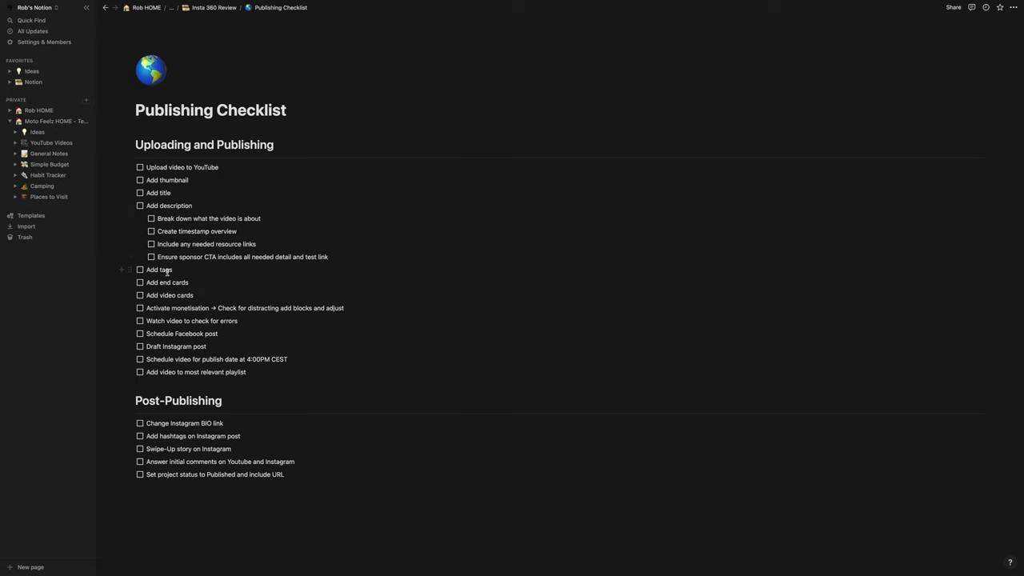
pyautogui.click(105, 7)
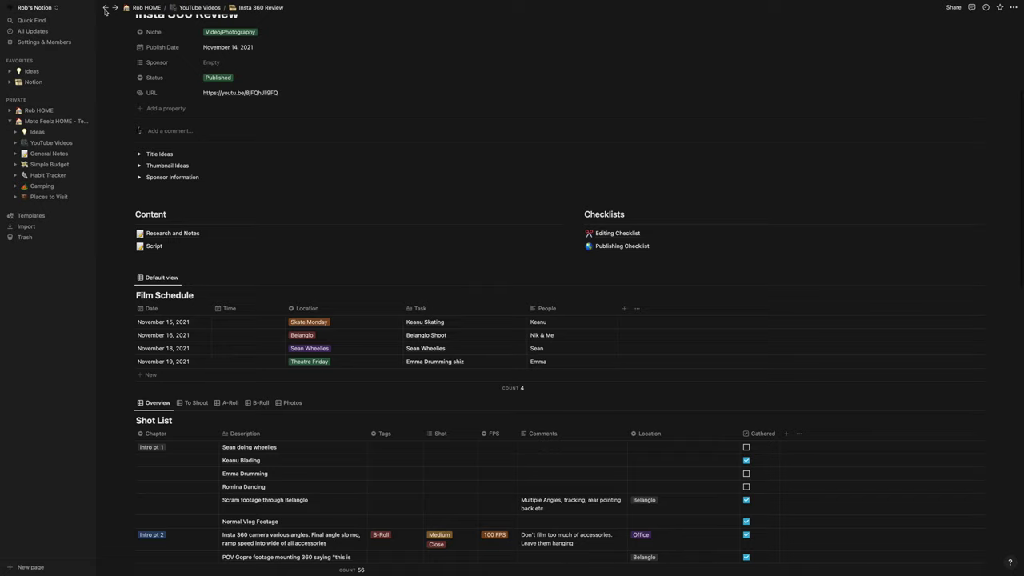
# Step: Delete the November 18 Sean Wheelies shoot from the Film Schedule
pyautogui.scroll(-2, 212, 323)
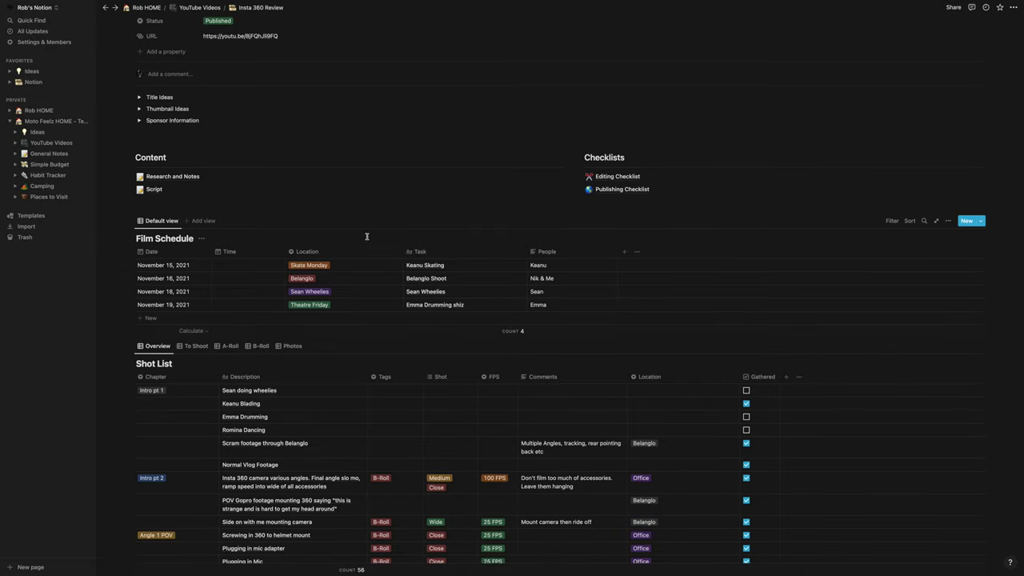
pyautogui.click(128, 291)
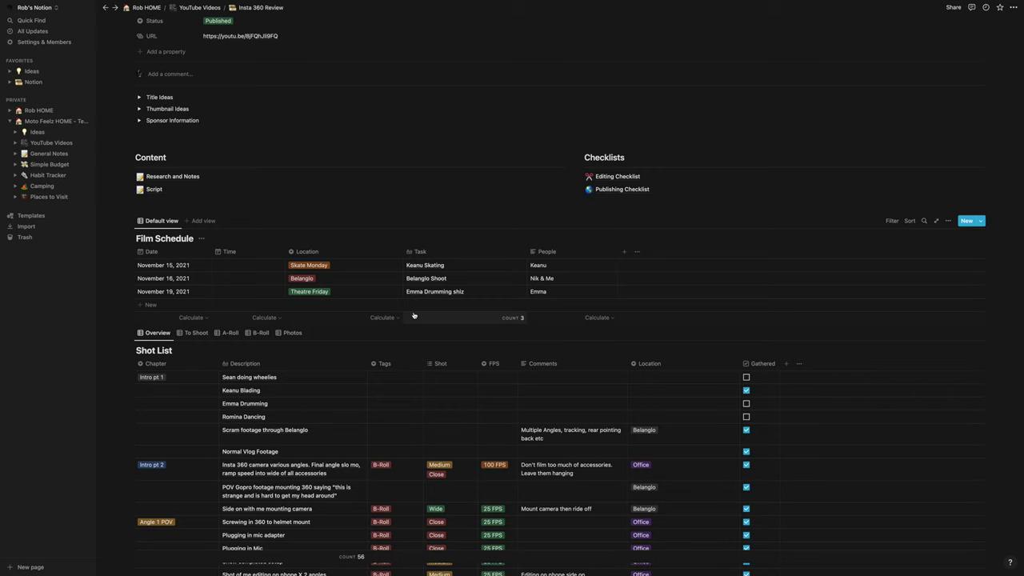
pyautogui.scroll(-2, 414, 315)
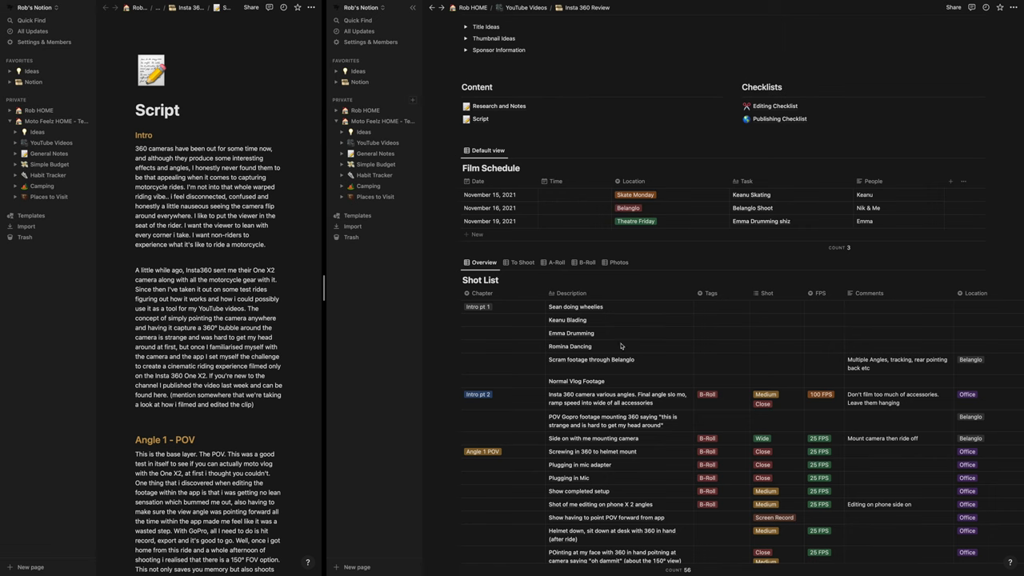
pyautogui.scroll(-1, 621, 346)
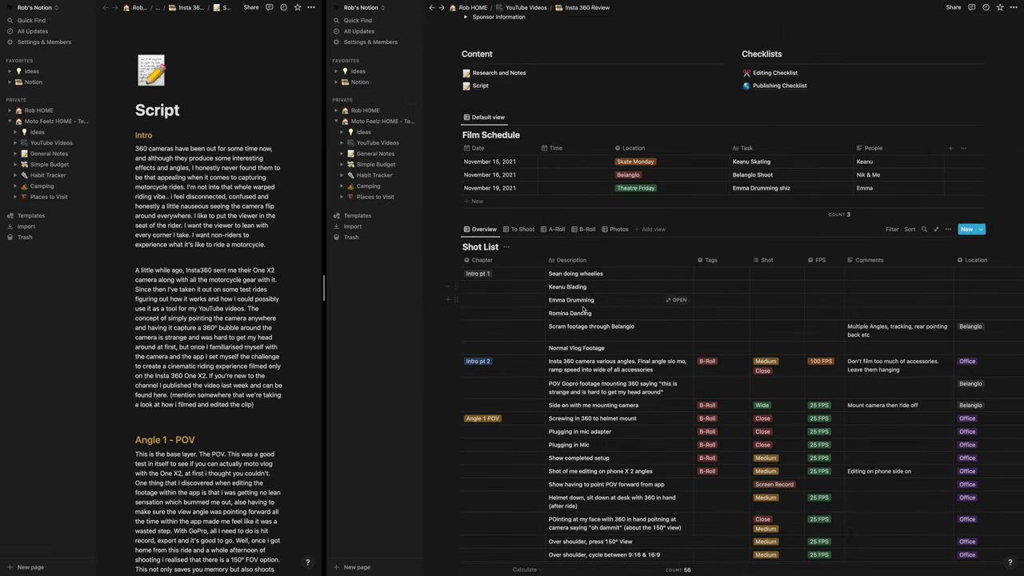
pyautogui.scroll(-3, 560, 304)
pyautogui.hscroll(1, 512, 256)
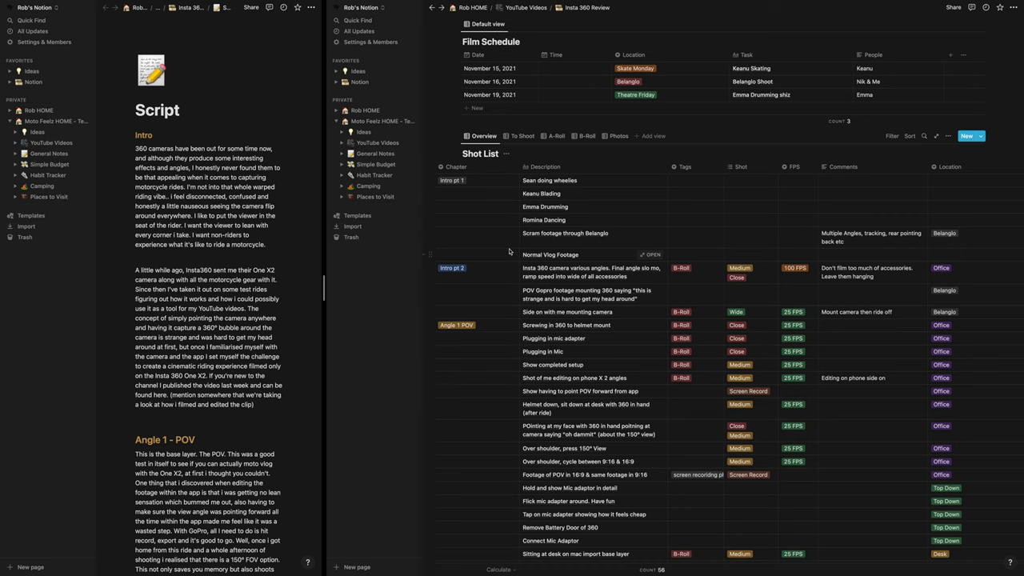
pyautogui.scroll(-1, 510, 252)
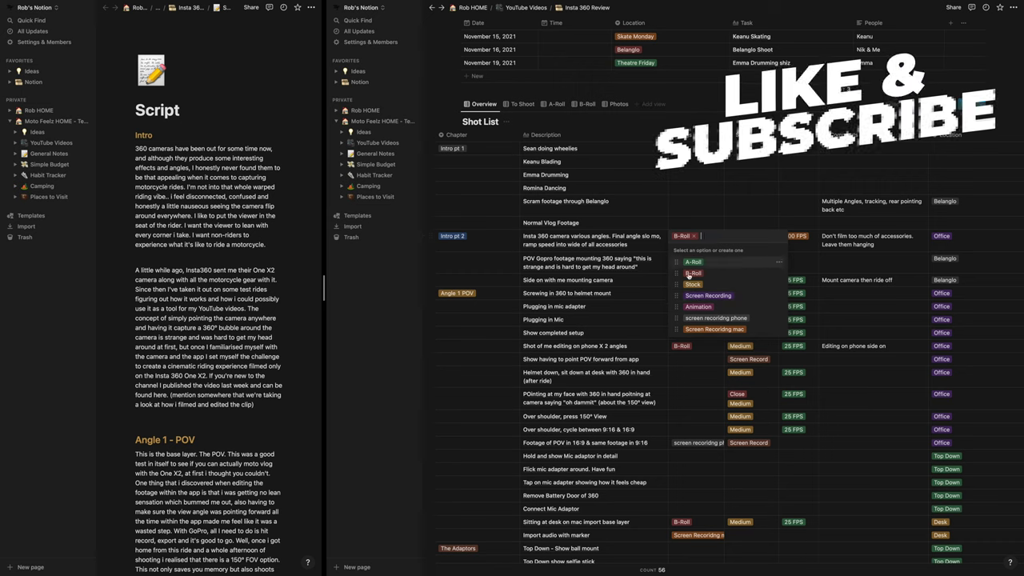
pyautogui.click(698, 306)
pyautogui.click(709, 241)
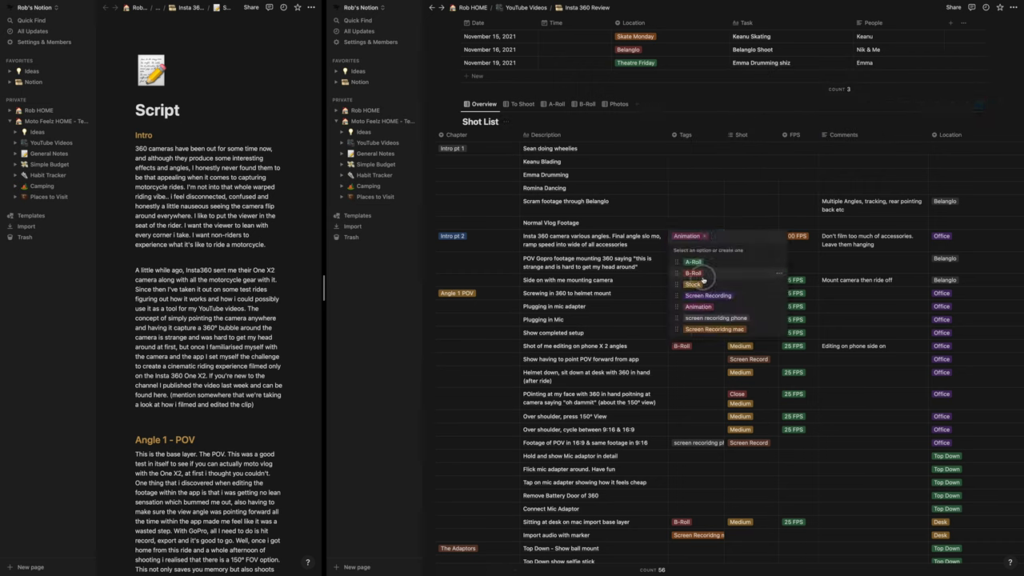
pyautogui.click(693, 273)
pyautogui.click(690, 236)
pyautogui.press('Escape')
pyautogui.click(688, 236)
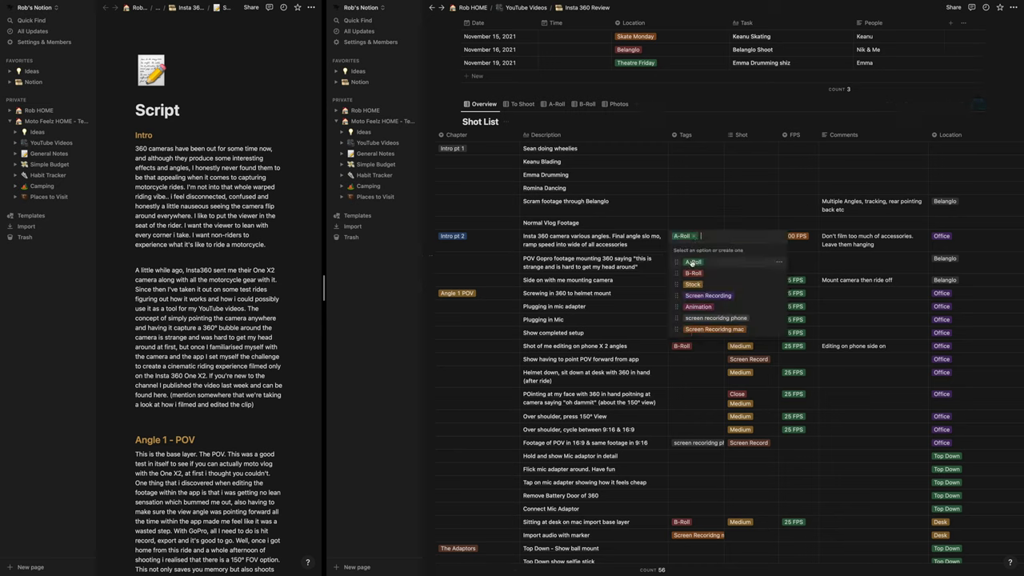
pyautogui.click(752, 236)
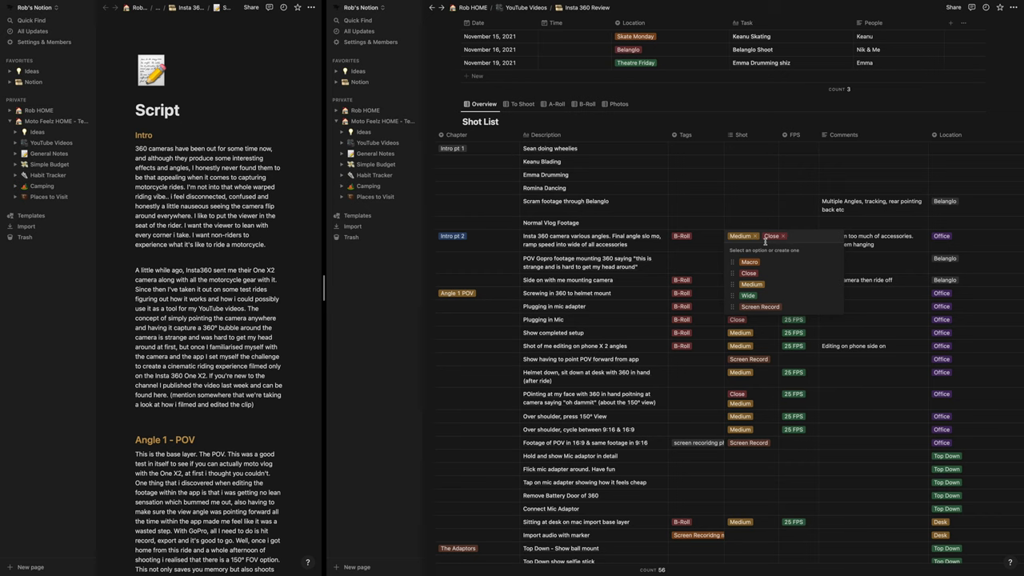
pyautogui.press('Escape')
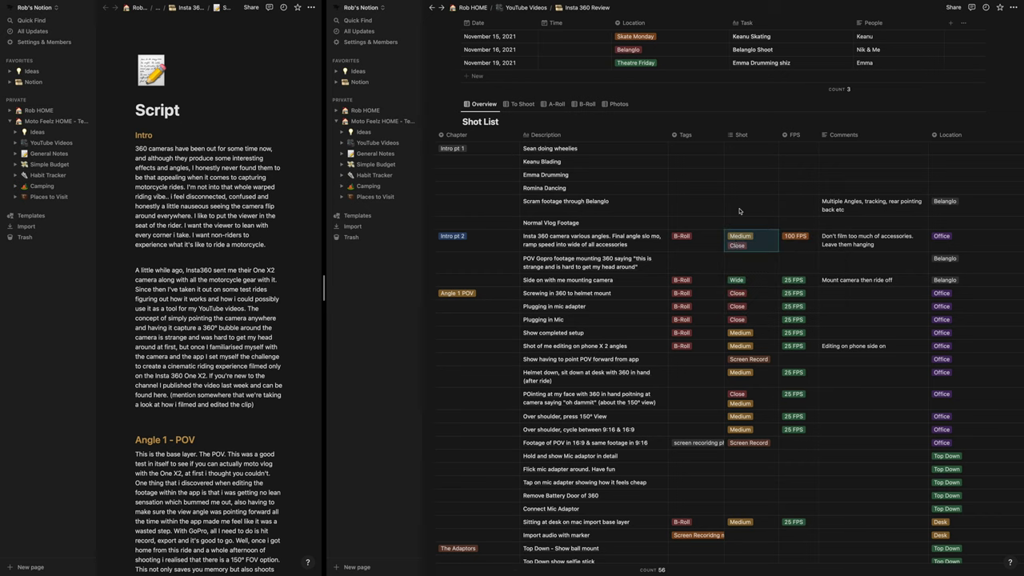
pyautogui.click(791, 238)
pyautogui.press('Escape')
pyautogui.hscroll(2, 832, 231)
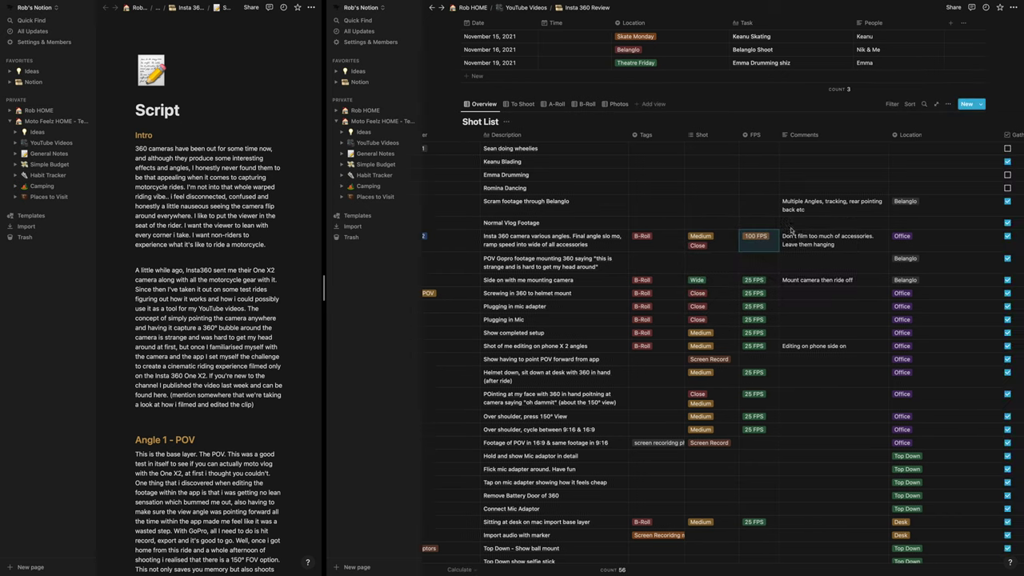
pyautogui.hscroll(1, 811, 263)
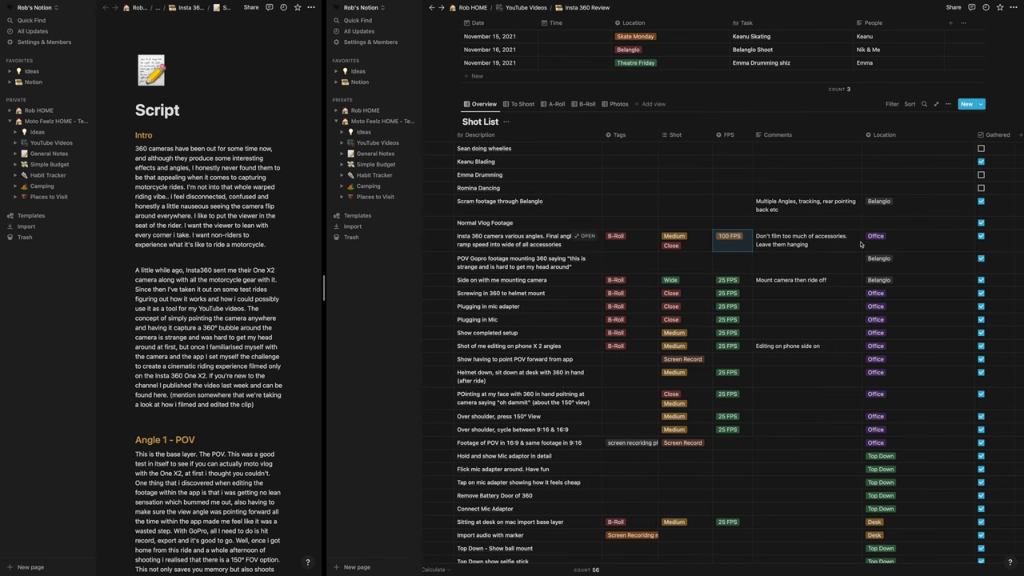
pyautogui.hscroll(3, 872, 249)
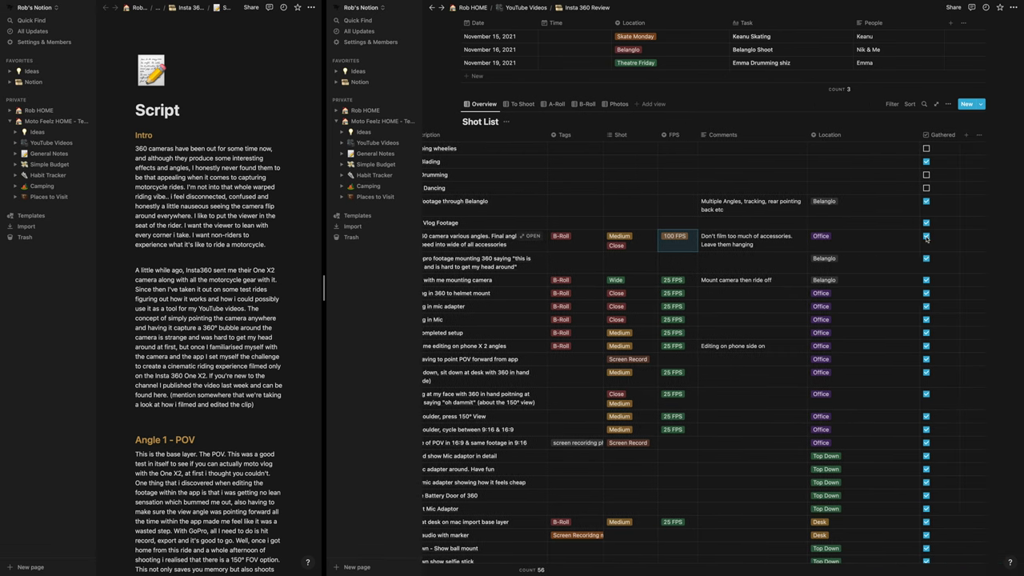
pyautogui.click(925, 238)
pyautogui.click(926, 236)
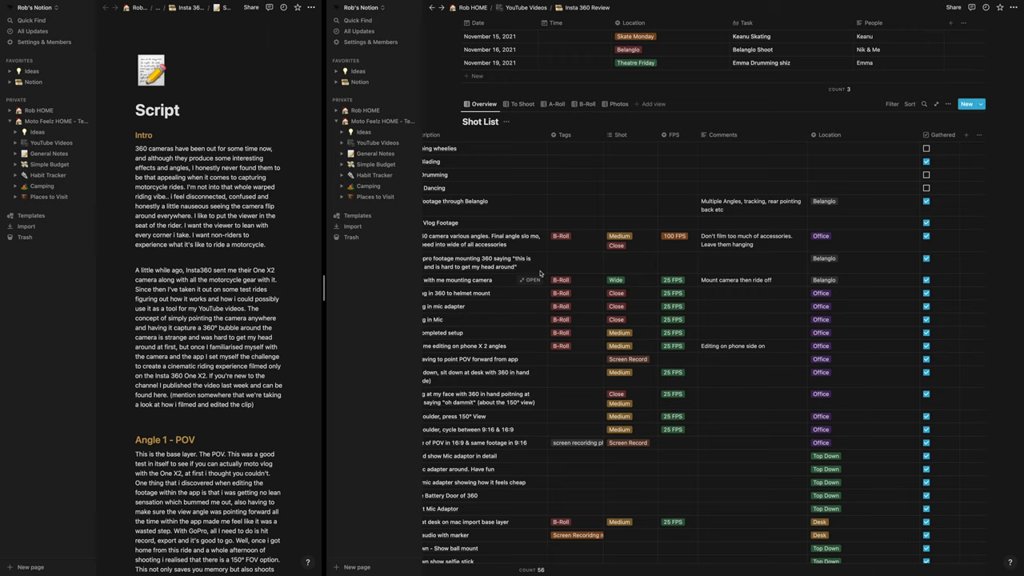
pyautogui.hscroll(-2, 549, 181)
pyautogui.scroll(2, 608, 216)
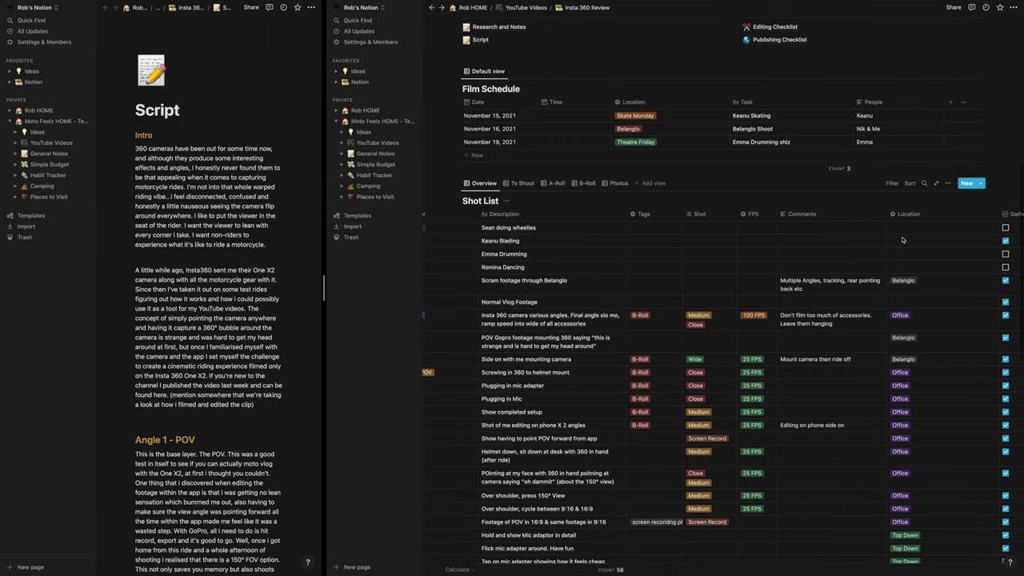
pyautogui.scroll(-5, 877, 478)
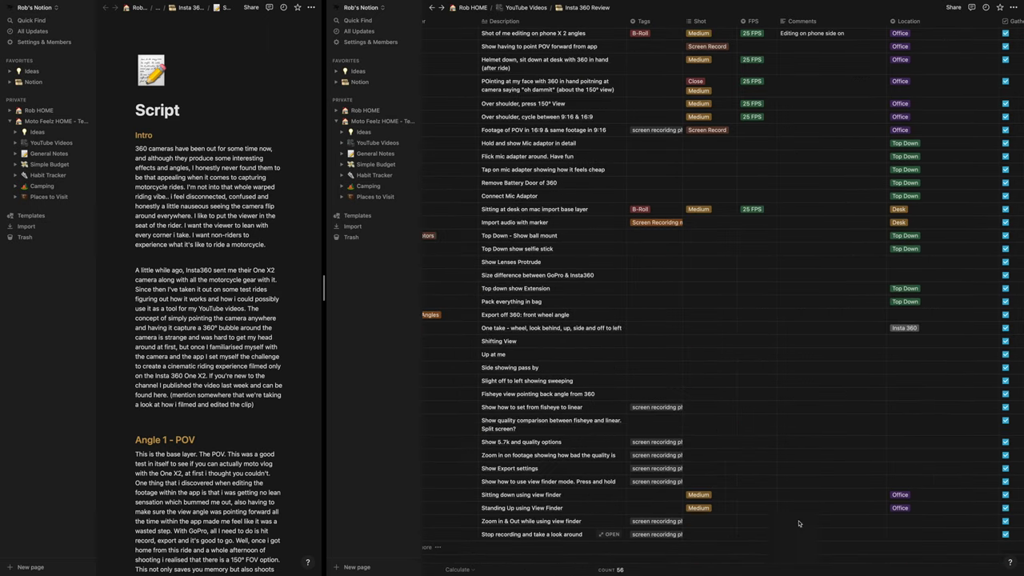
pyautogui.scroll(1, 912, 200)
pyautogui.scroll(-1, 806, 340)
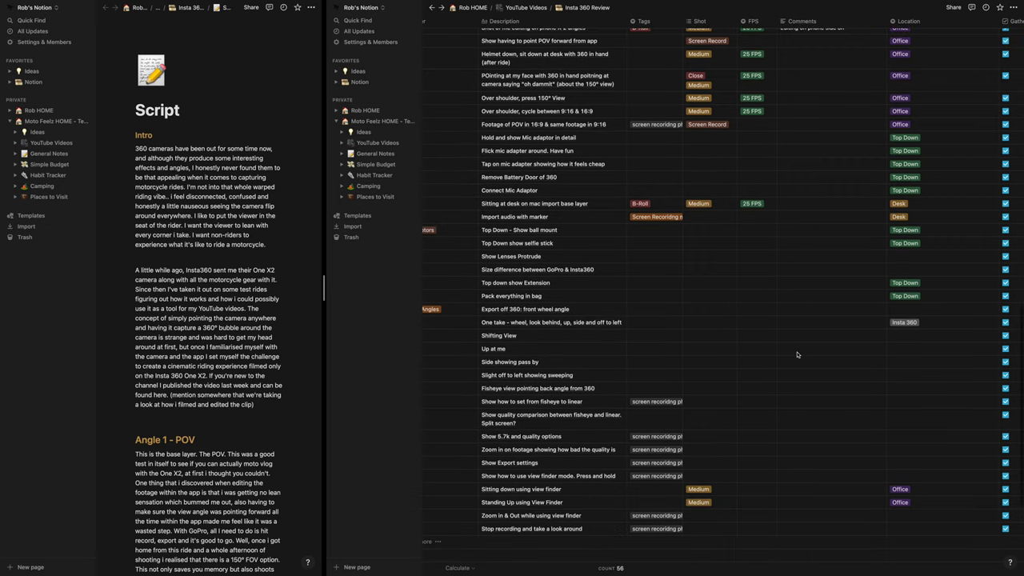
pyautogui.scroll(4, 811, 292)
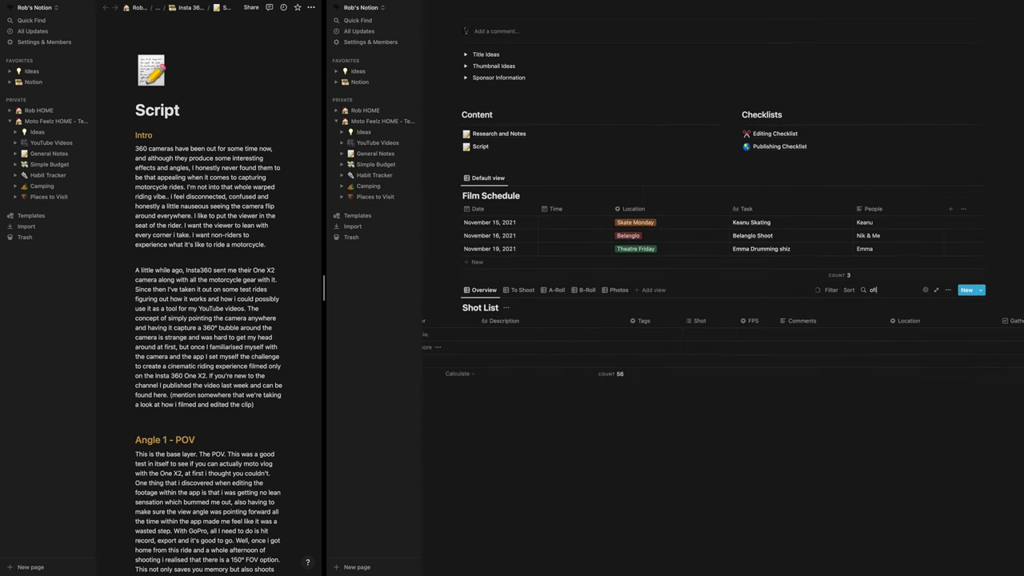
pyautogui.write('fice')
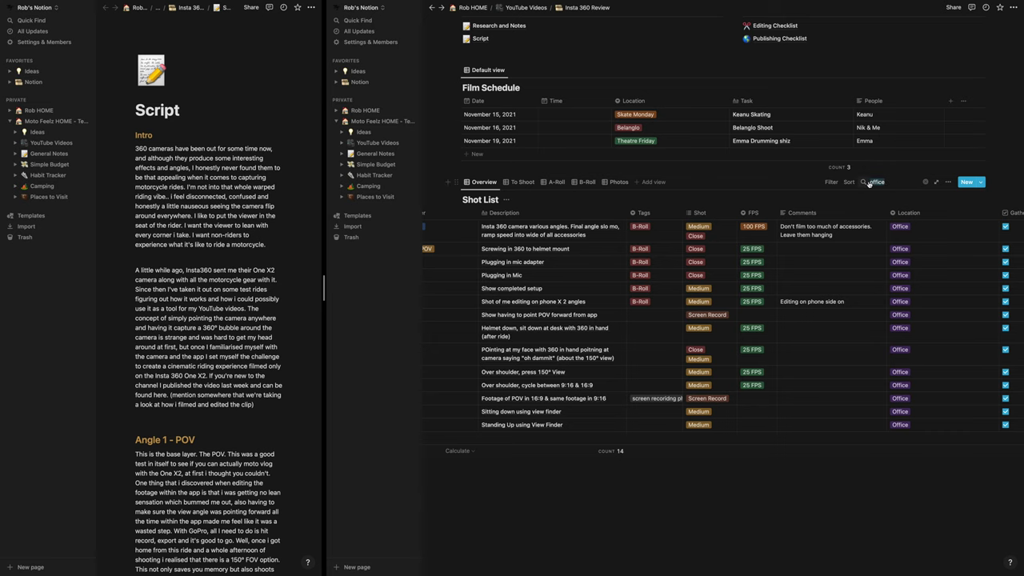
pyautogui.write('b-r')
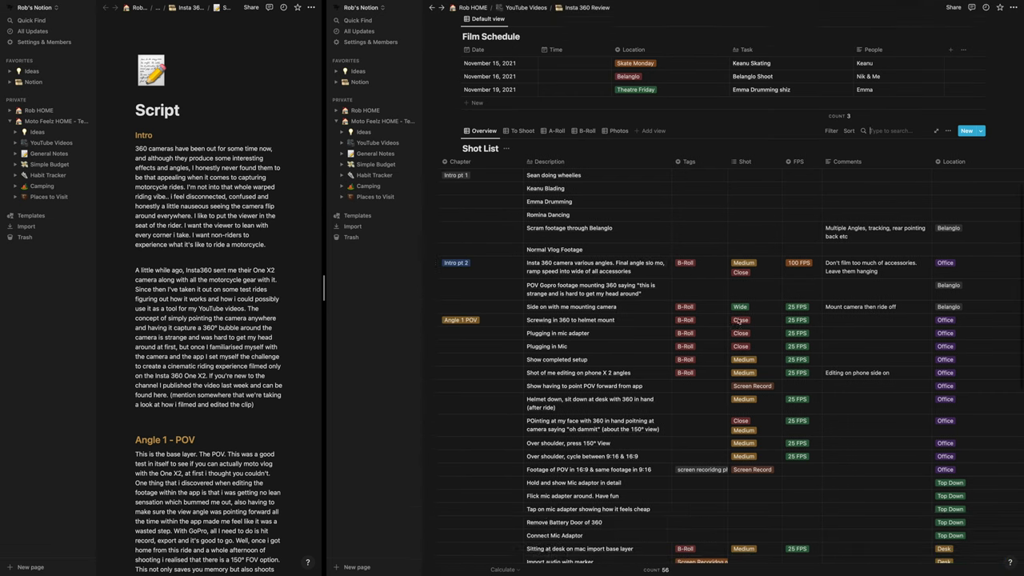
pyautogui.scroll(3, 686, 341)
# Step: Scroll through the Insta 360 Review page, then go back to the YouTube Videos database
pyautogui.scroll(1, 685, 340)
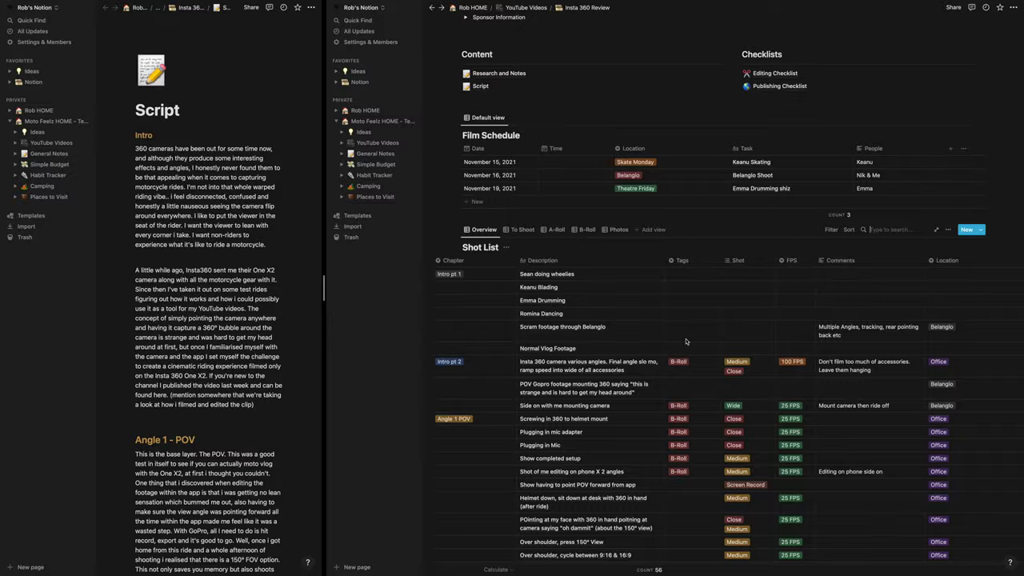
pyautogui.scroll(3, 671, 362)
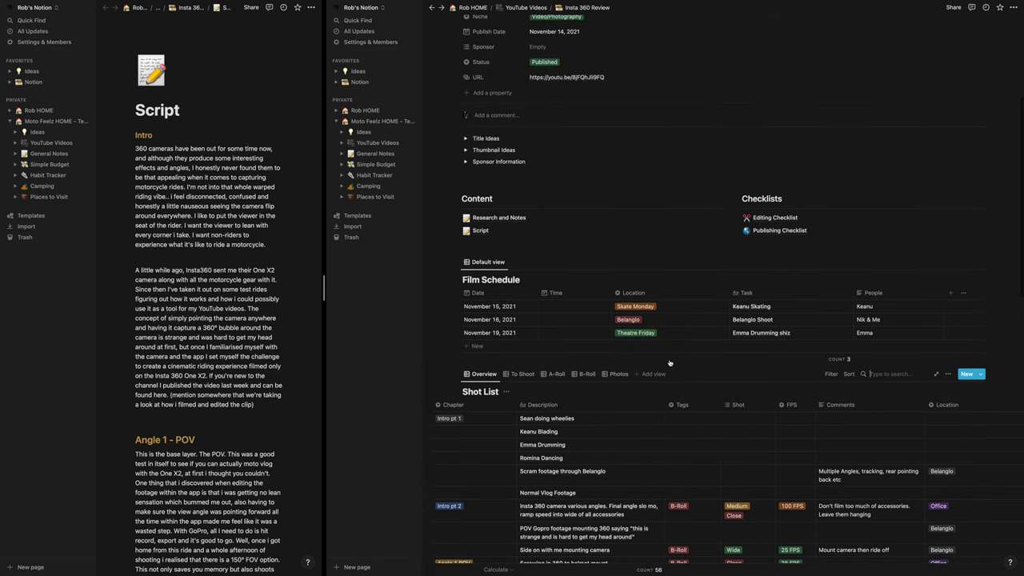
pyautogui.scroll(-2, 670, 363)
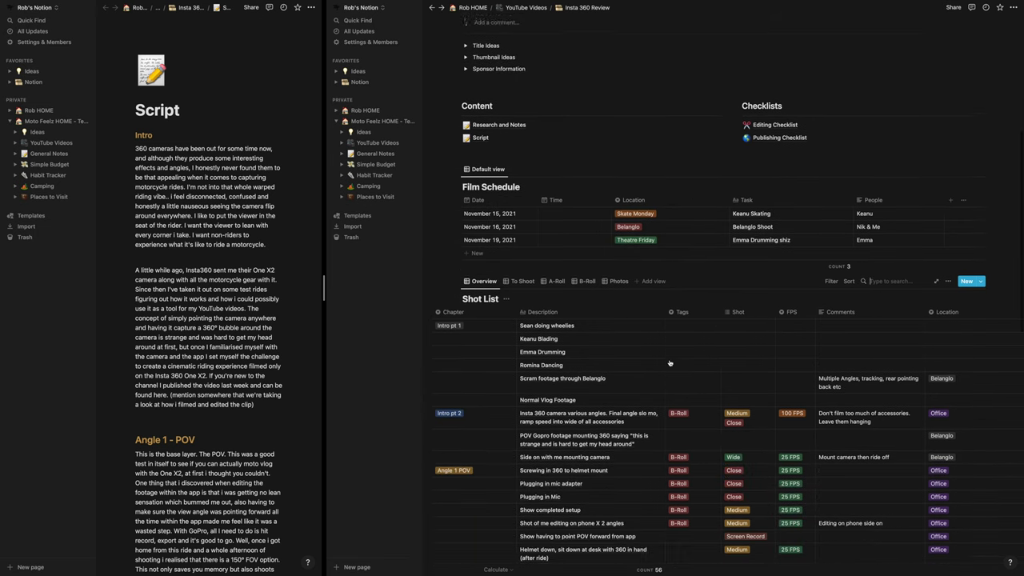
pyautogui.scroll(5, 669, 363)
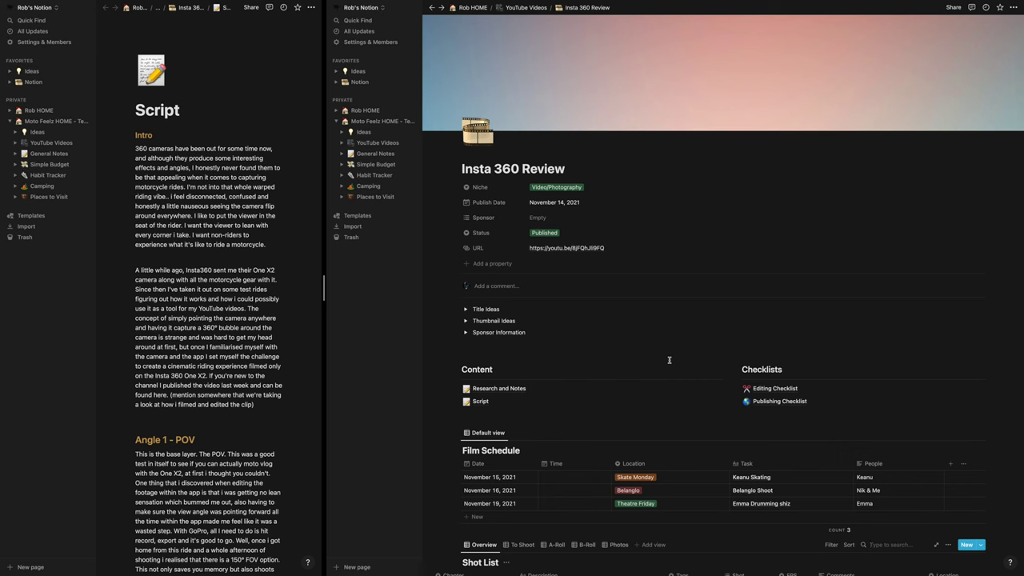
pyautogui.scroll(-10, 670, 362)
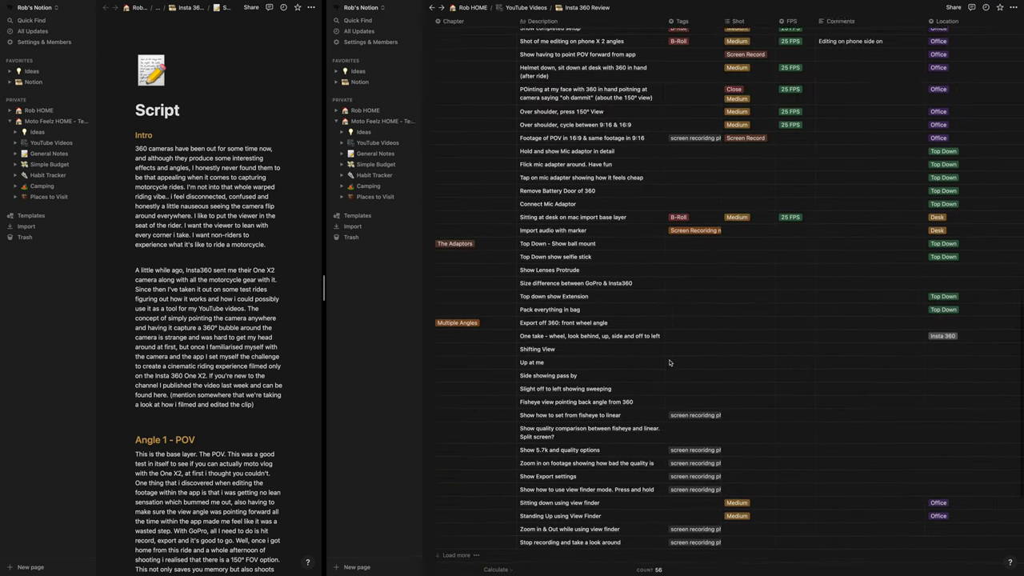
pyautogui.scroll(9, 670, 363)
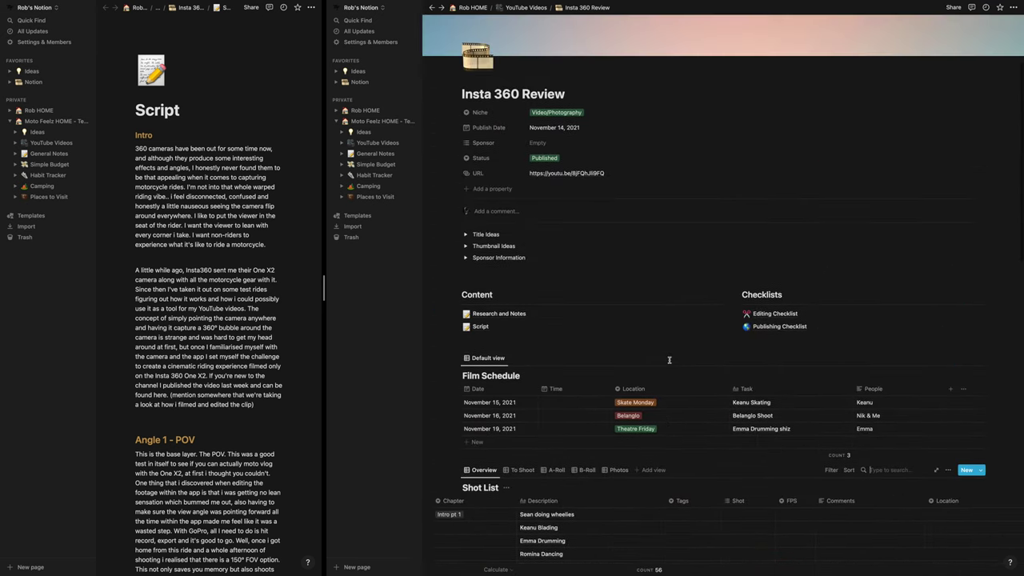
pyautogui.scroll(3, 703, 343)
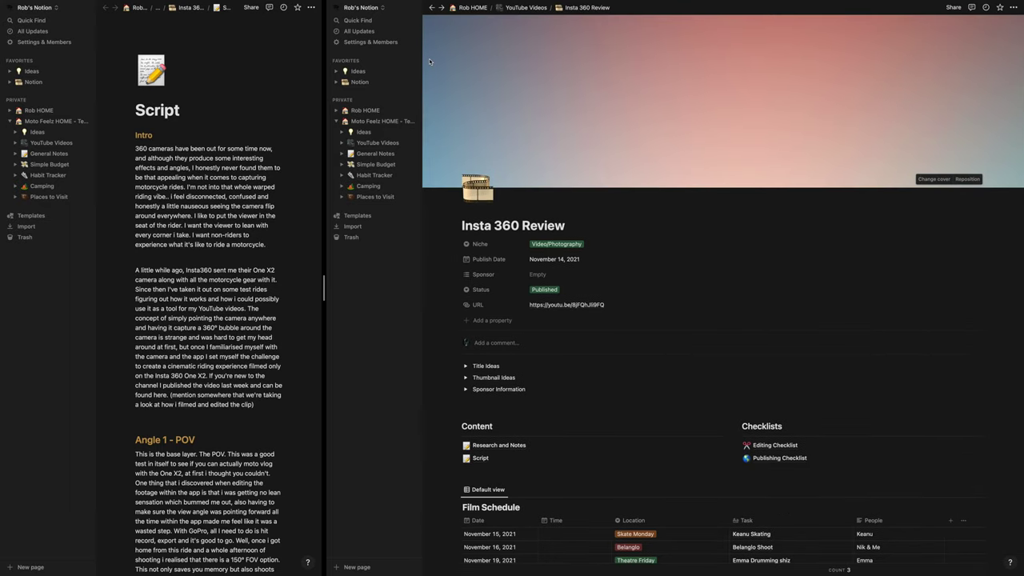
pyautogui.click(432, 8)
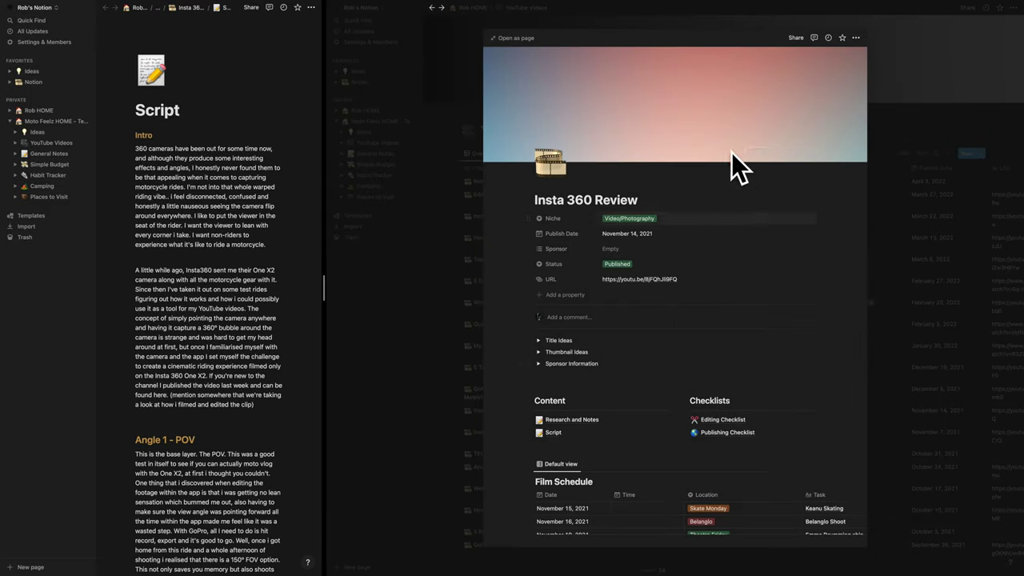
# Step: On the Project Status board, move TEC Camshaft Upgrade into Scripting, then return to the Overview table
pyautogui.press('Escape')
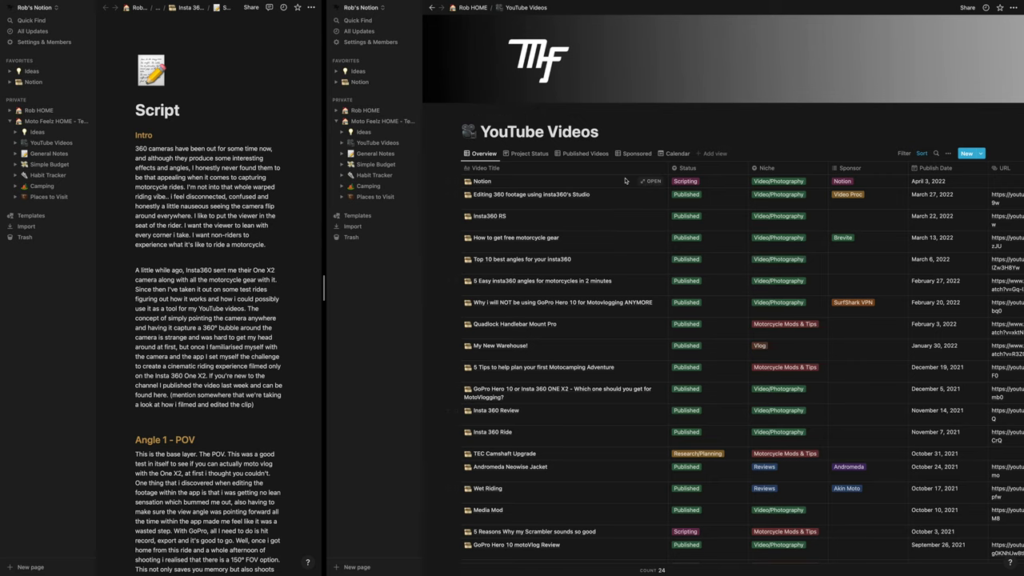
pyautogui.click(530, 153)
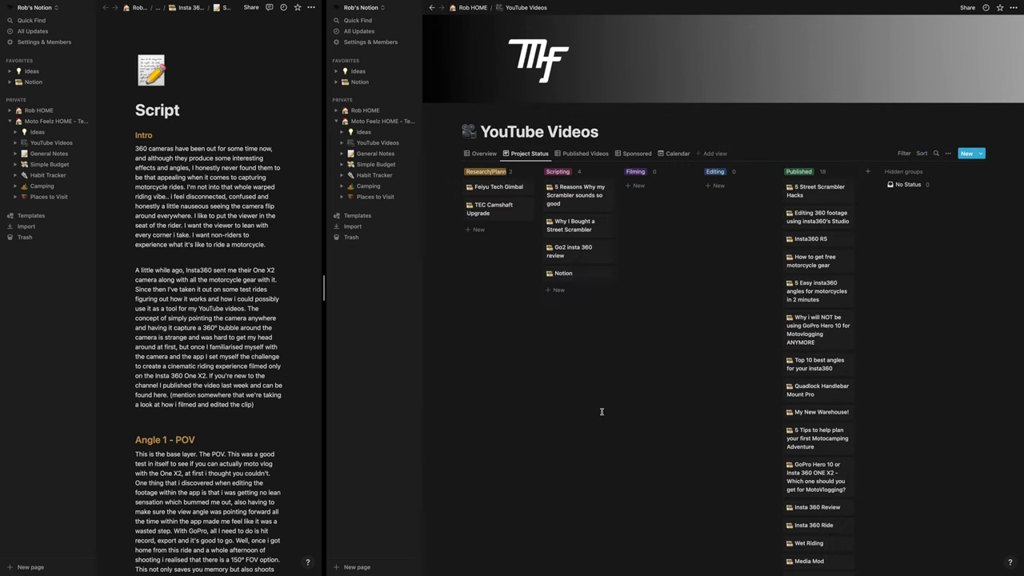
pyautogui.scroll(-1, 599, 412)
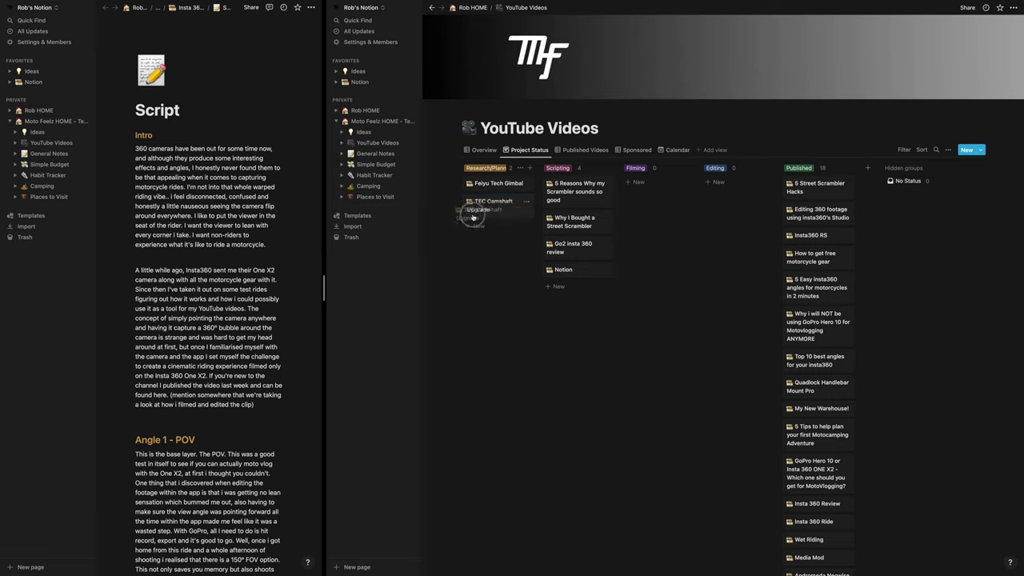
pyautogui.moveTo(472, 217); pyautogui.dragTo(560, 292)
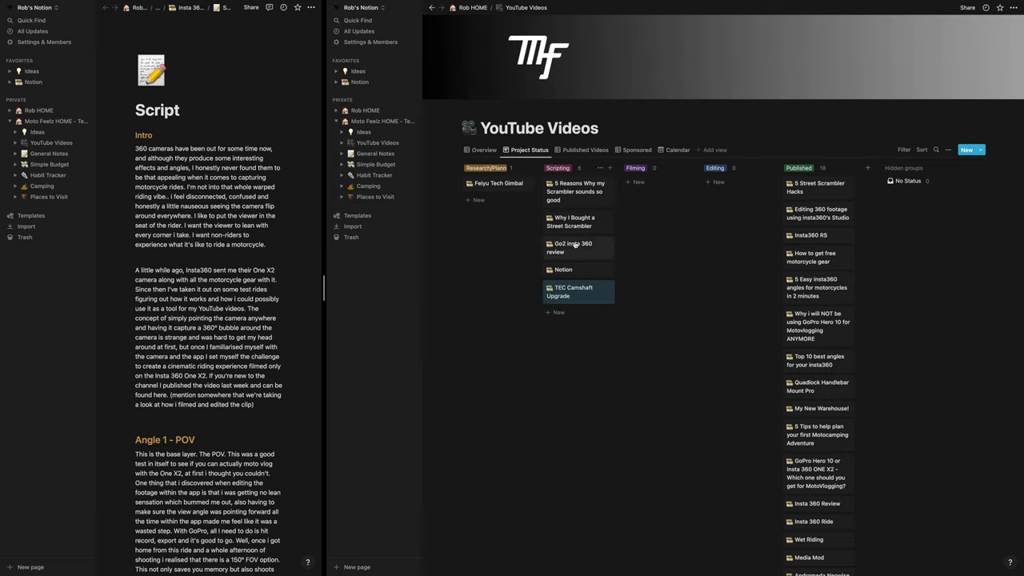
pyautogui.click(484, 150)
# Step: Set TEC Camshaft Upgrade's status to Research/Planning in the Overview table
pyautogui.scroll(-3, 569, 367)
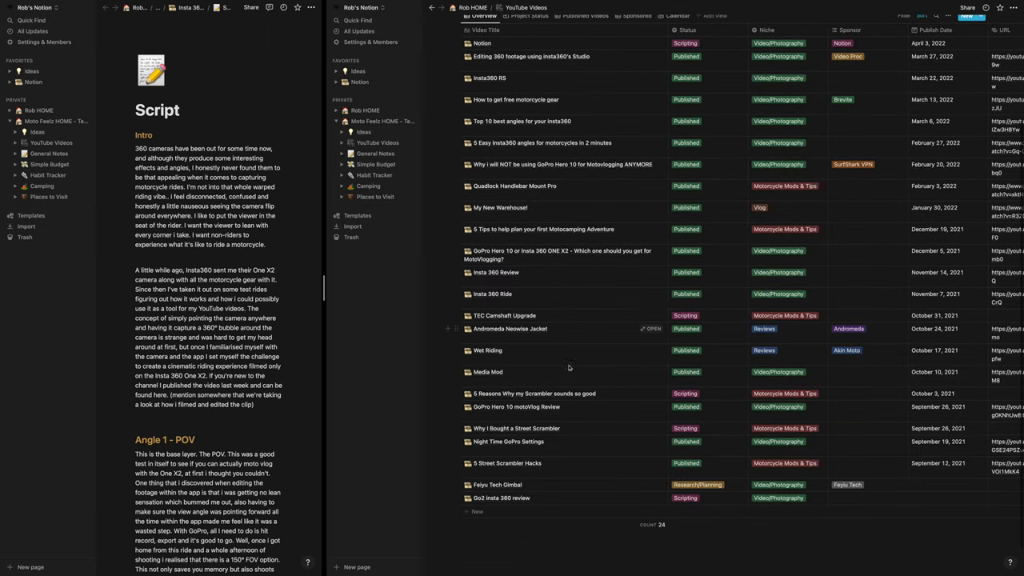
pyautogui.click(696, 316)
pyautogui.click(708, 342)
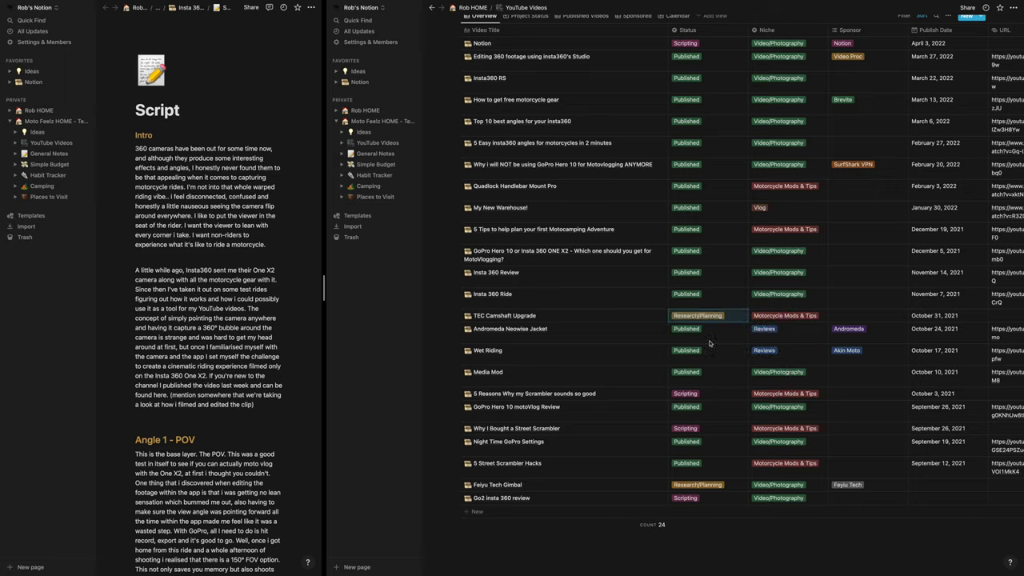
# Step: Check the Project Status board and the video table's sort settings
pyautogui.scroll(2, 608, 321)
pyautogui.click(528, 153)
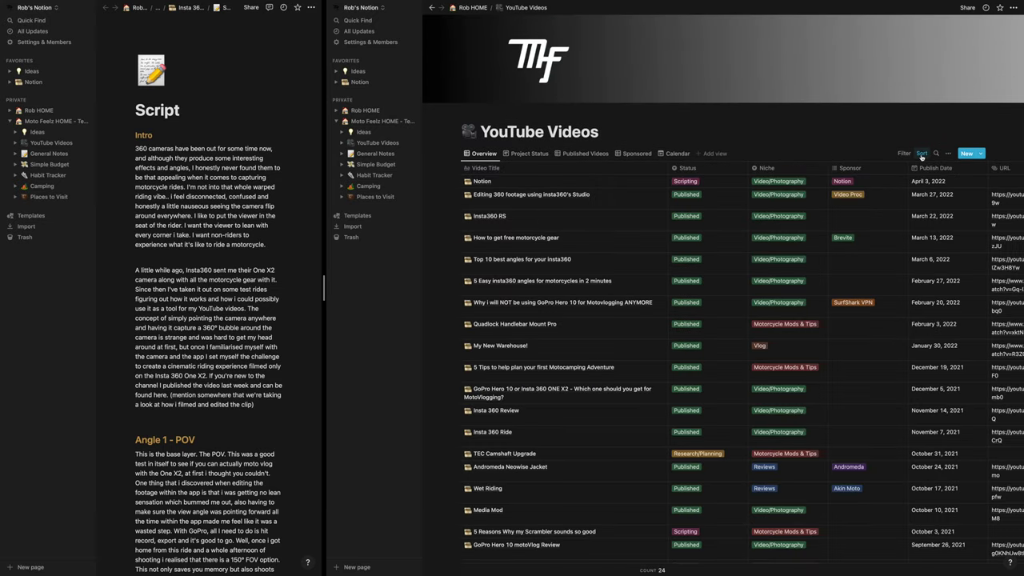
pyautogui.click(922, 154)
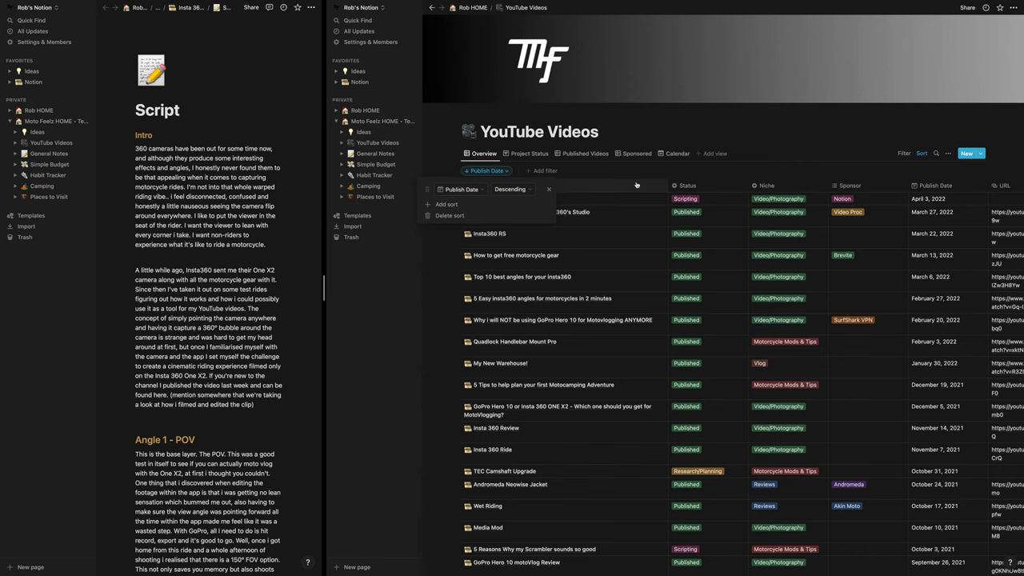
pyautogui.click(689, 186)
pyautogui.press('Escape')
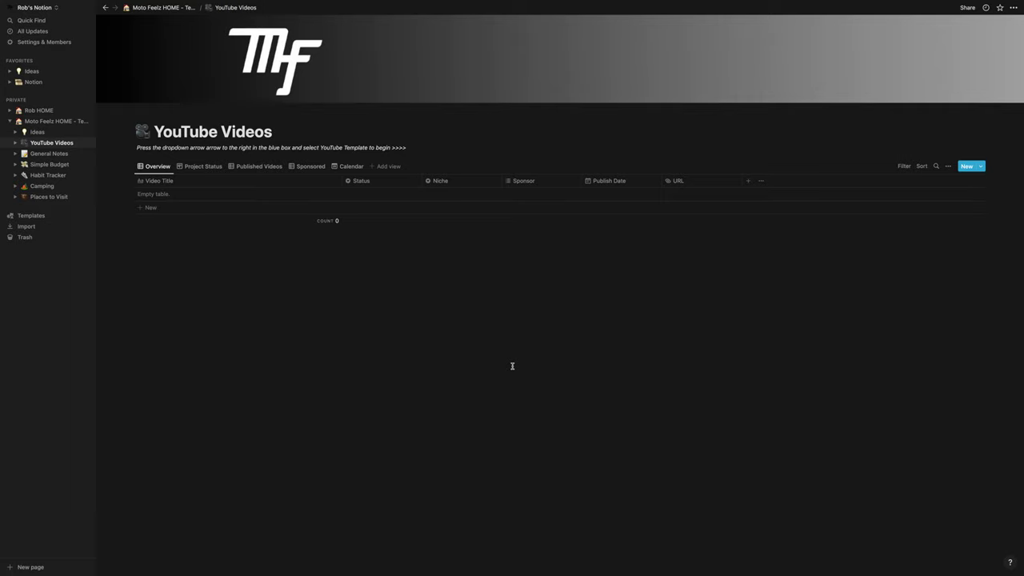
# Step: Create a new video entry from the YouTube Template and look over its Niche options
pyautogui.click(981, 166)
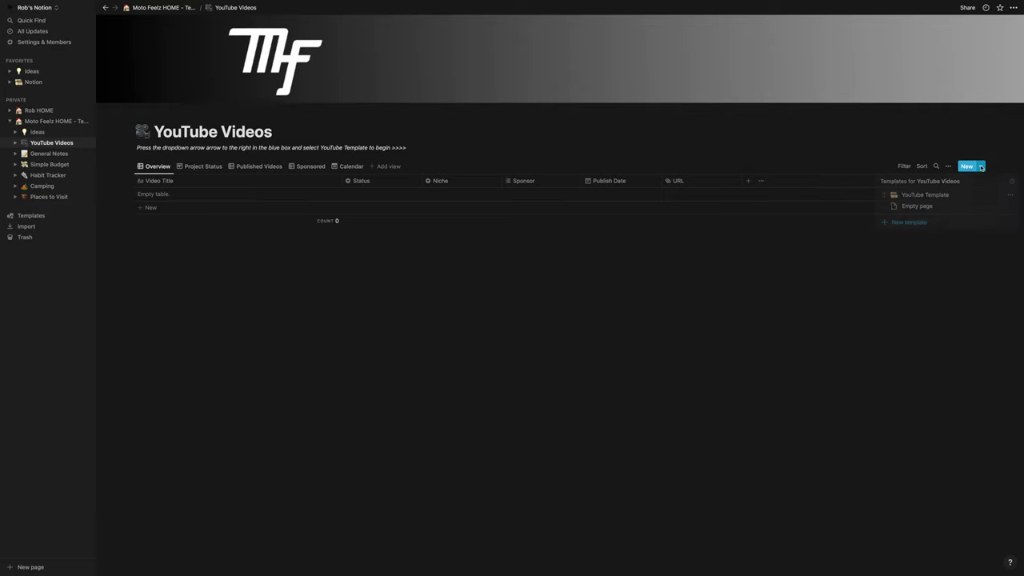
pyautogui.click(918, 195)
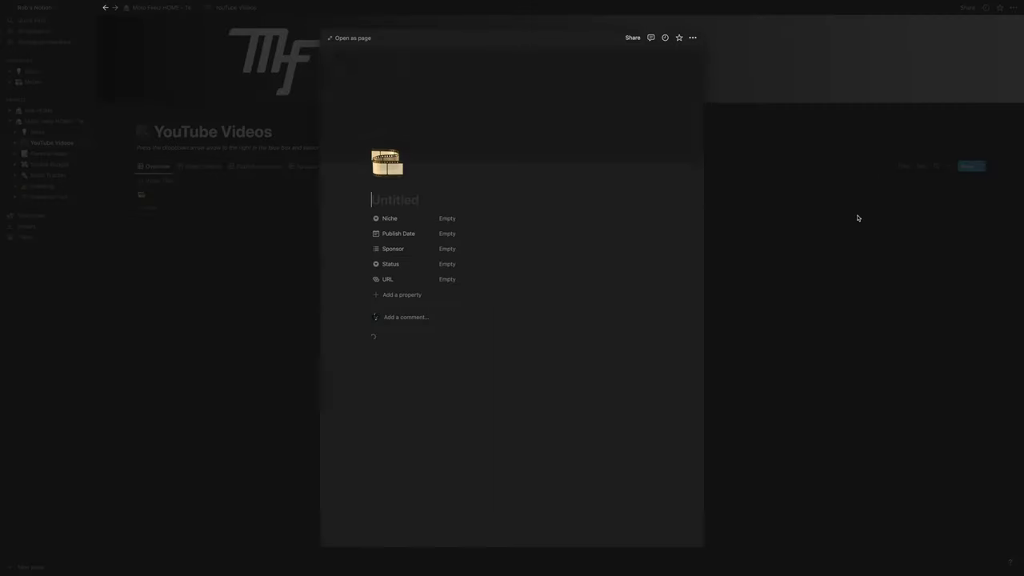
pyautogui.click(454, 219)
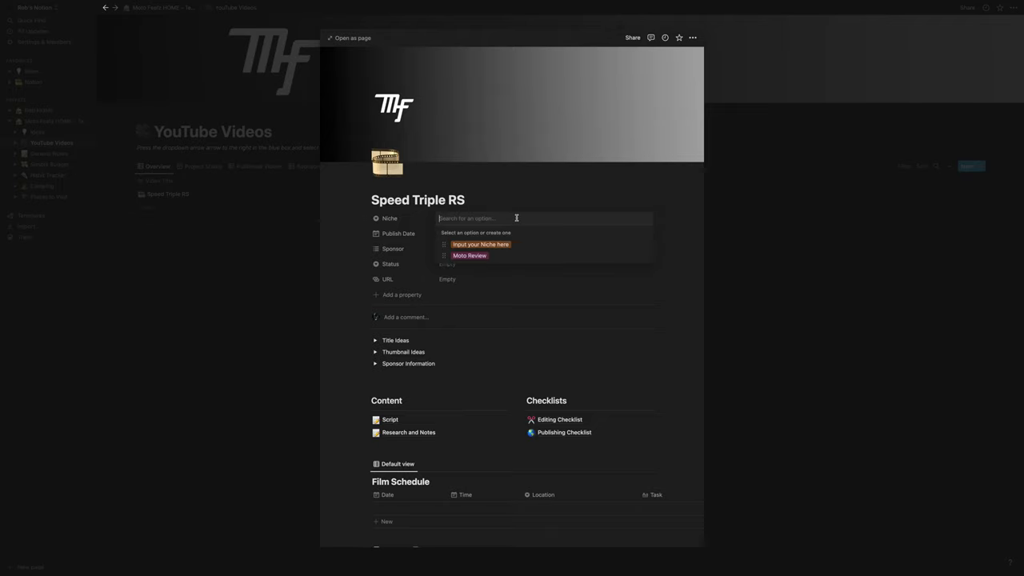
pyautogui.click(521, 281)
# Step: Leave the publish date unset and open Speed Triple RS as a full page
pyautogui.click(458, 234)
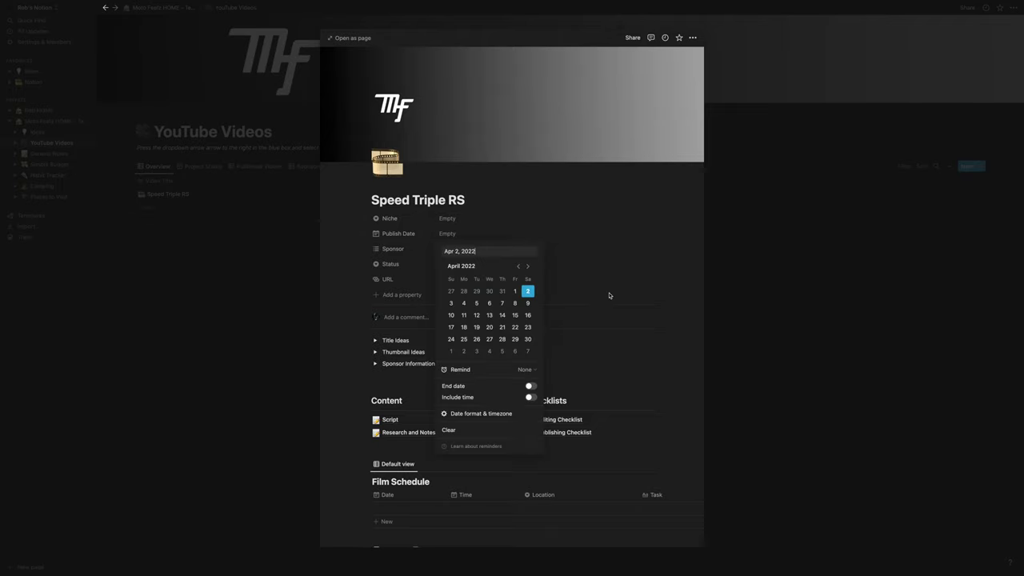
pyautogui.press('Escape')
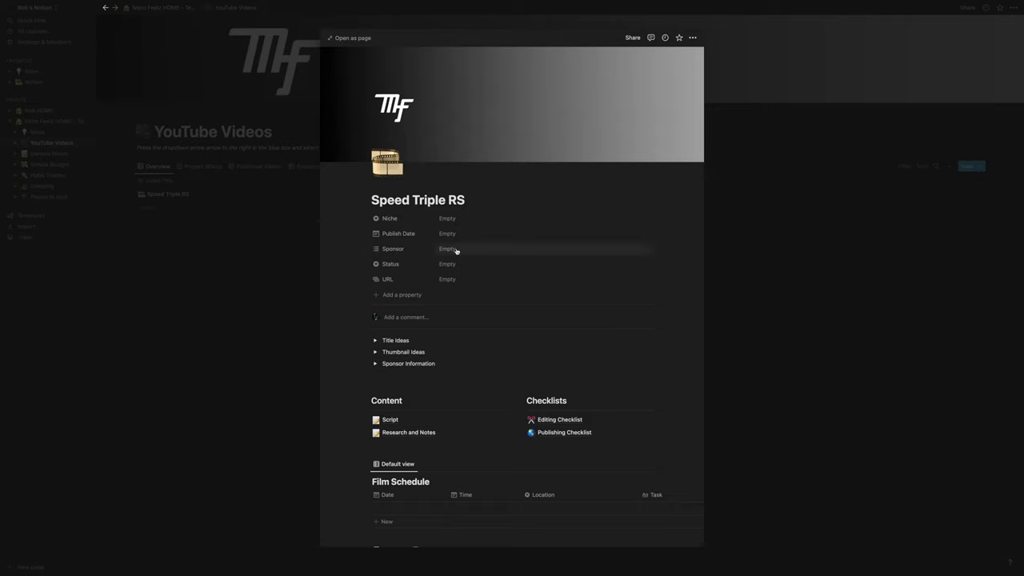
pyautogui.scroll(-2, 469, 272)
pyautogui.scroll(-1, 401, 310)
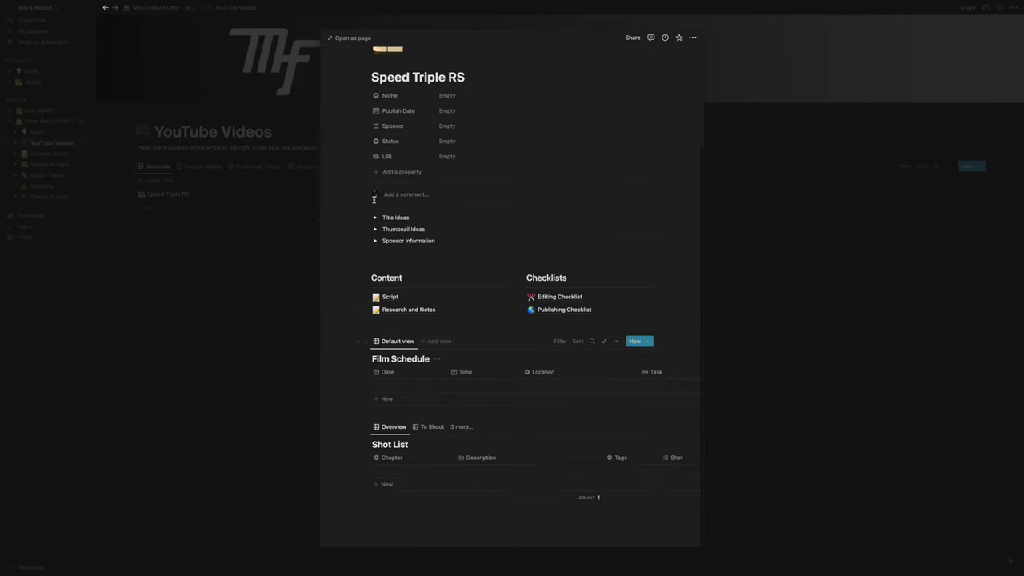
pyautogui.scroll(2, 372, 122)
pyautogui.click(353, 38)
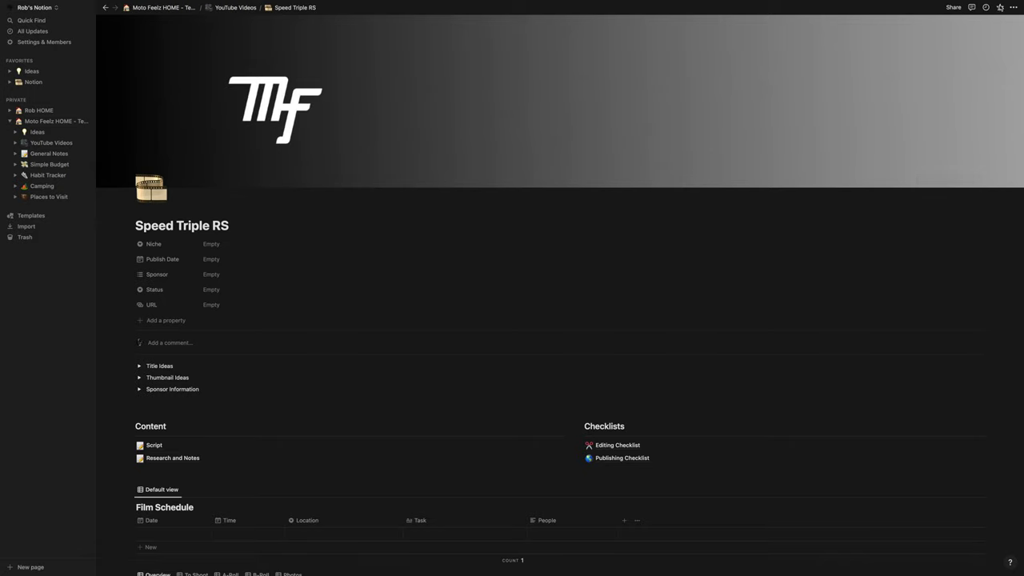
# Step: Favourite Speed Triple RS and add a new row to its Shot List
pyautogui.click(1000, 7)
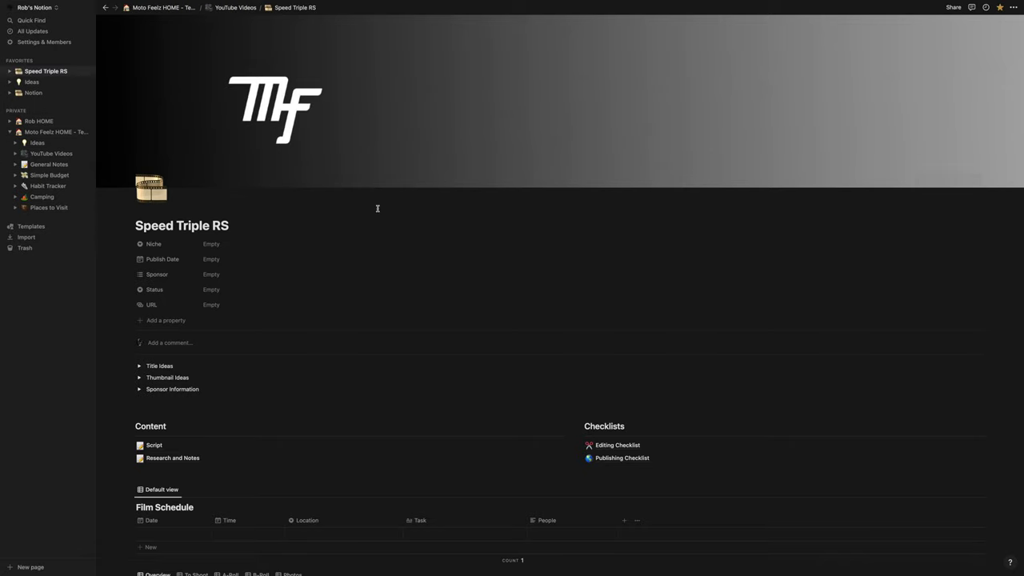
pyautogui.scroll(-5, 355, 228)
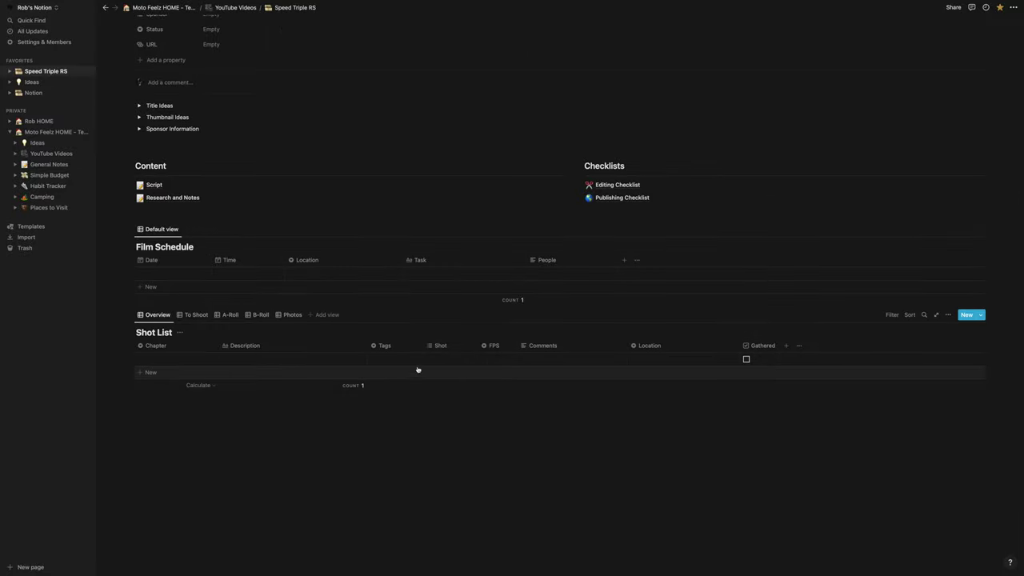
pyautogui.click(384, 373)
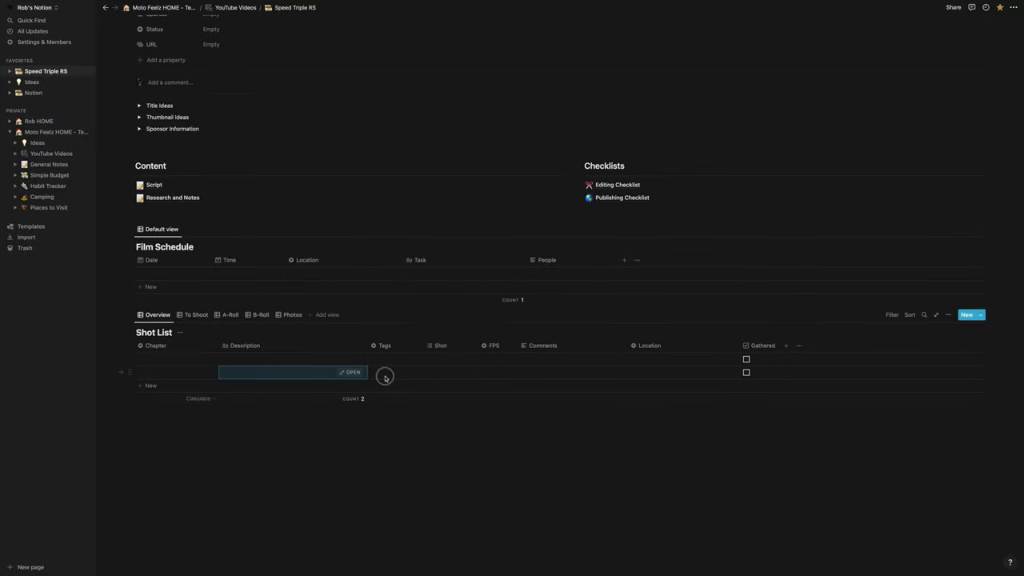
# Step: Check the new shot's Tags and Shot type choices, then start Script as an empty page
pyautogui.click(384, 374)
pyautogui.click(453, 378)
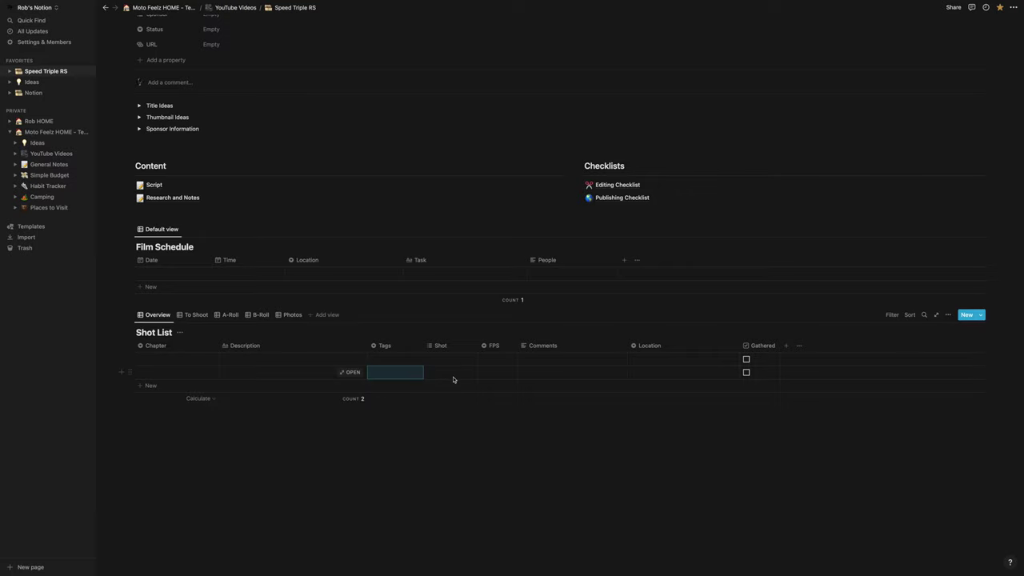
pyautogui.click(453, 374)
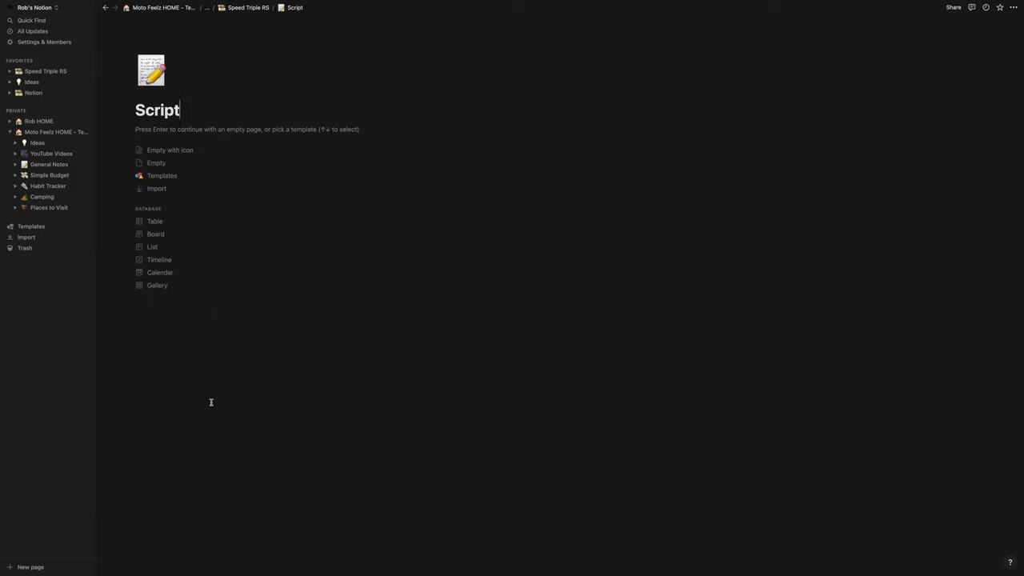
pyautogui.press('Return')
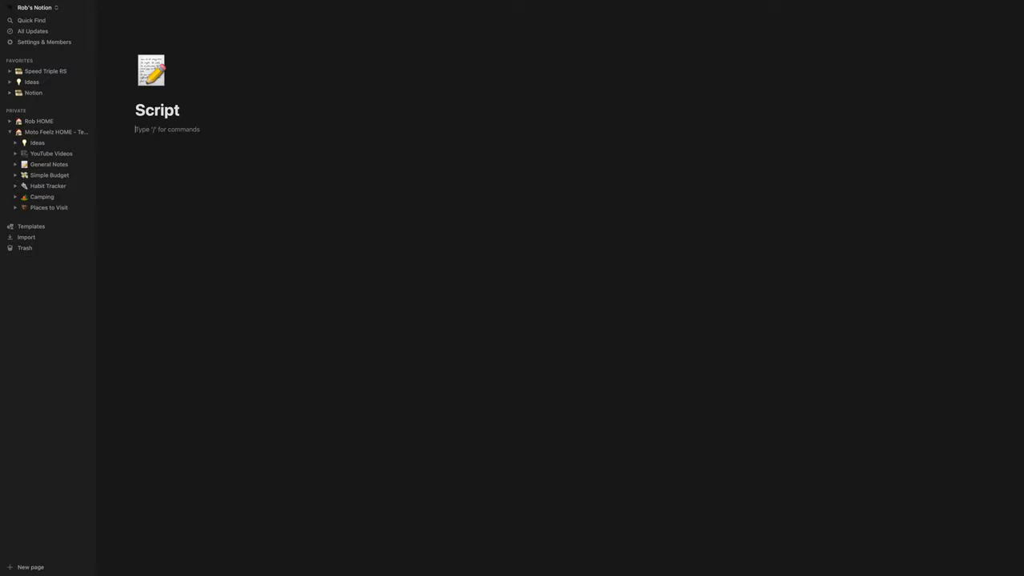